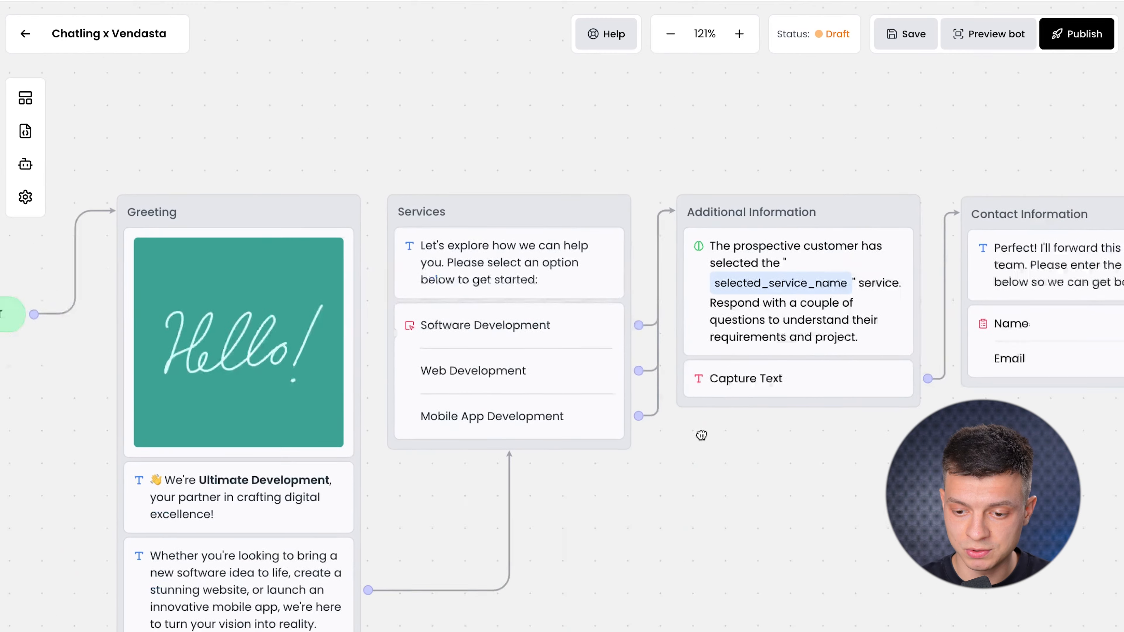
# Delete the 'Hello!' picture from the Greeting block, leaving its image slot empty.
pyautogui.scroll(-5, 691, 407)
pyautogui.moveTo(603, 305); pyautogui.dragTo(629, 324)
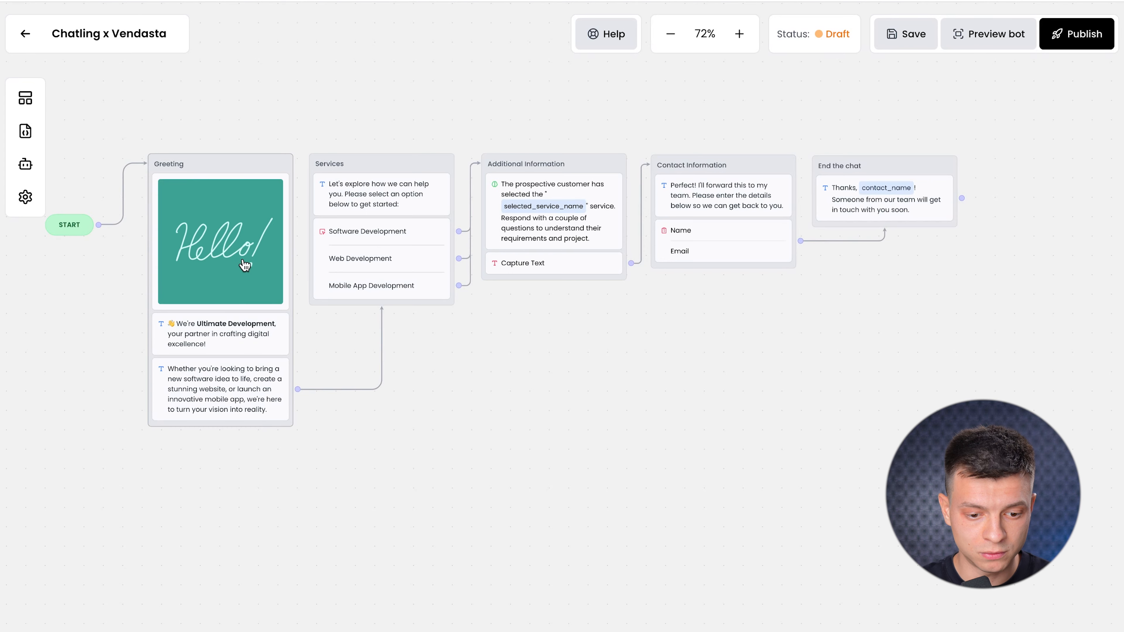
pyautogui.click(245, 266)
pyautogui.click(961, 385)
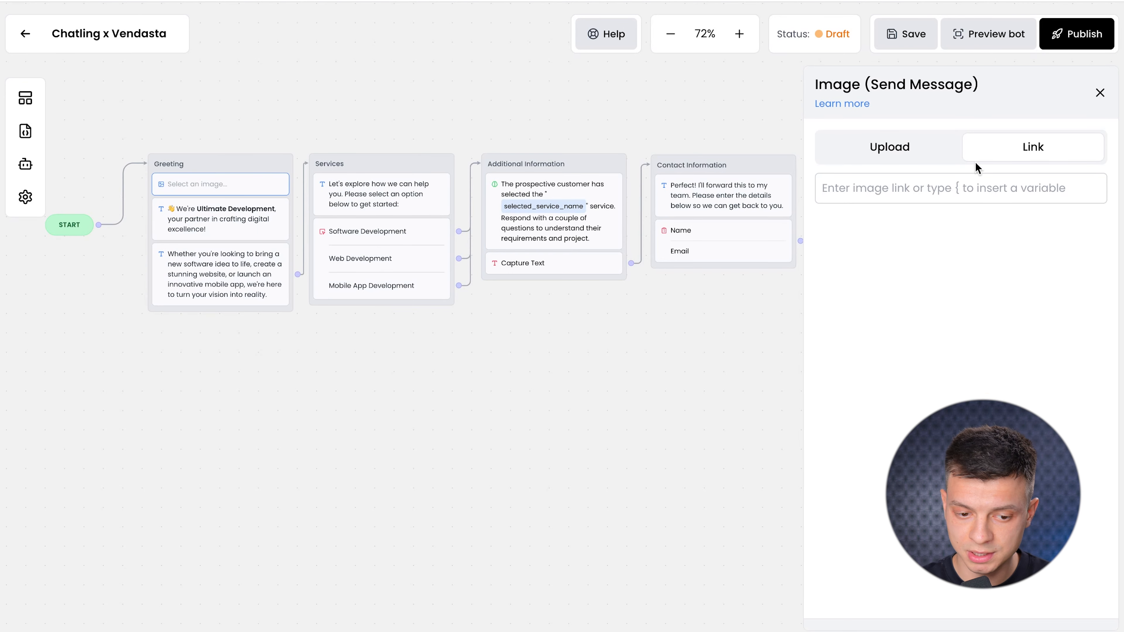
pyautogui.click(1100, 93)
pyautogui.moveTo(356, 346); pyautogui.dragTo(452, 407)
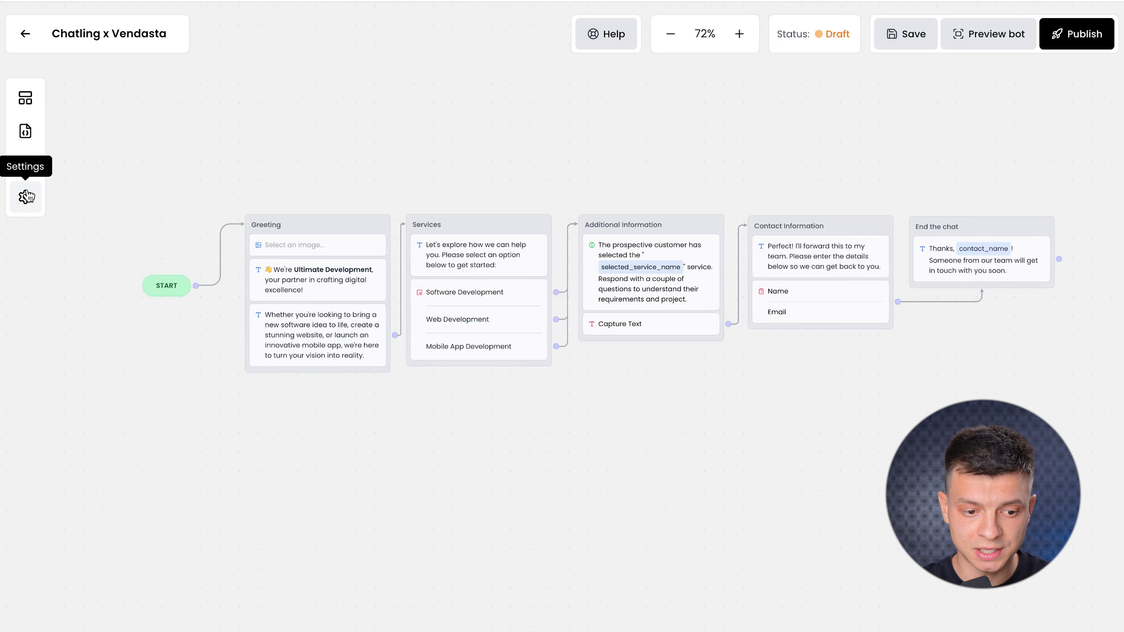
# Browse the Blocks list and Variables, then bring up the AI Configuration (Knowledge Base) panel.
pyautogui.click(25, 97)
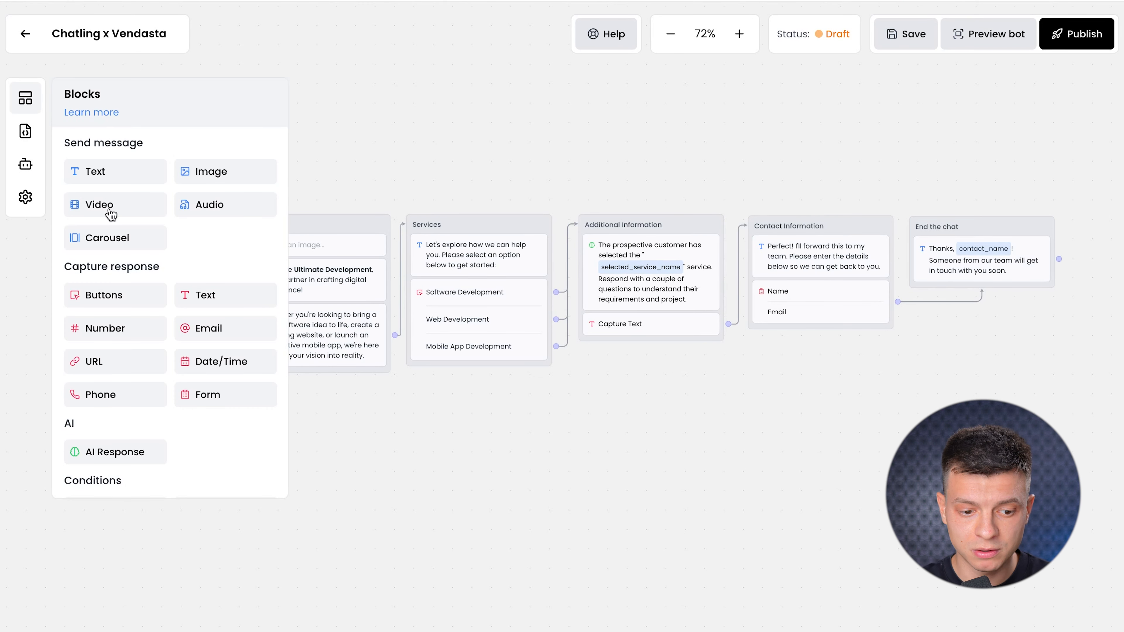
pyautogui.scroll(-2, 120, 265)
pyautogui.scroll(-3, 116, 454)
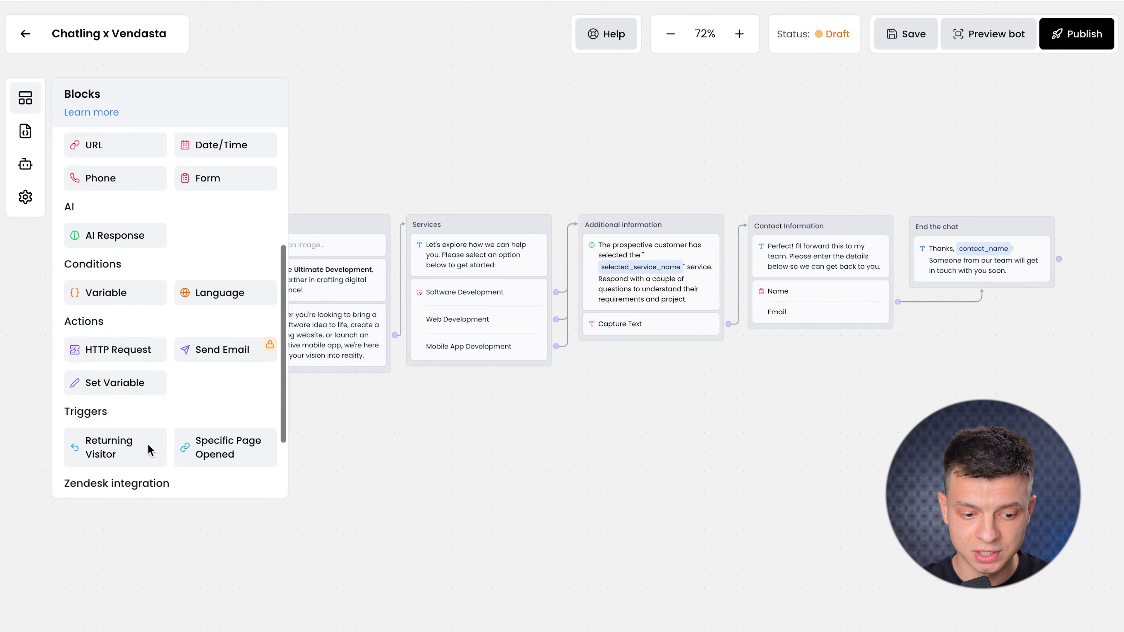
pyautogui.scroll(-1, 150, 449)
pyautogui.scroll(-1, 163, 443)
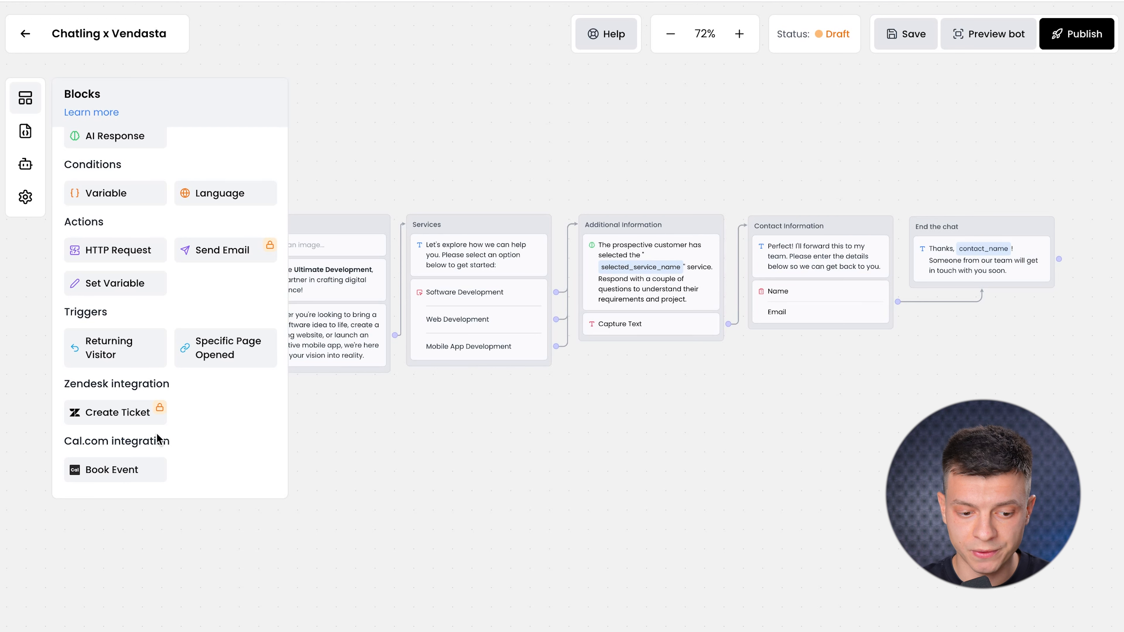
pyautogui.scroll(6, 230, 351)
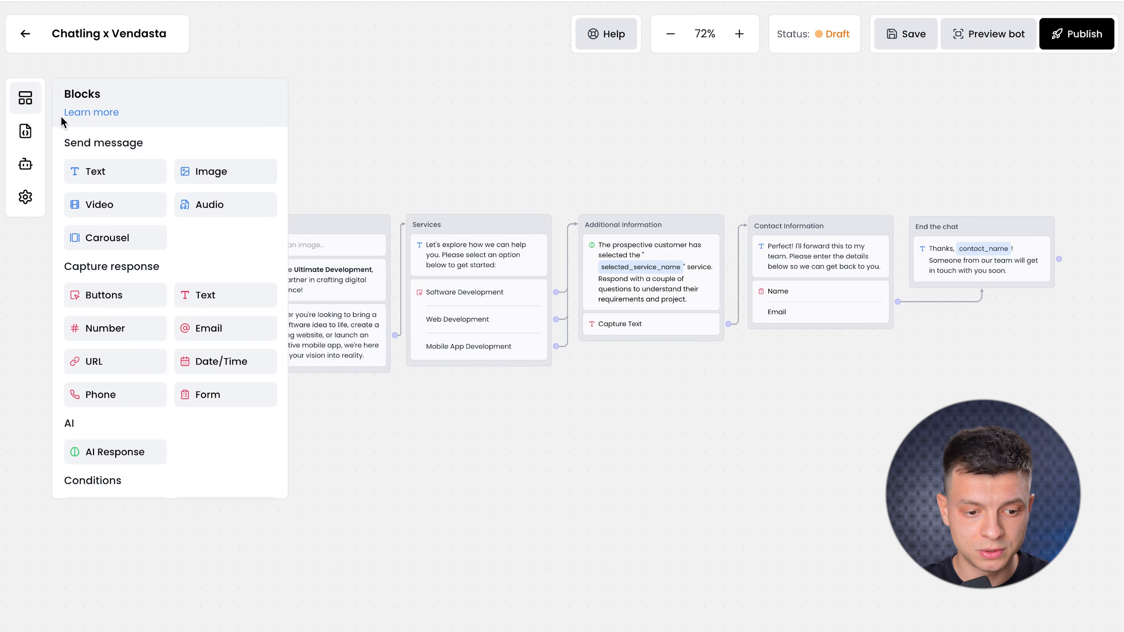
pyautogui.click(25, 130)
pyautogui.click(25, 164)
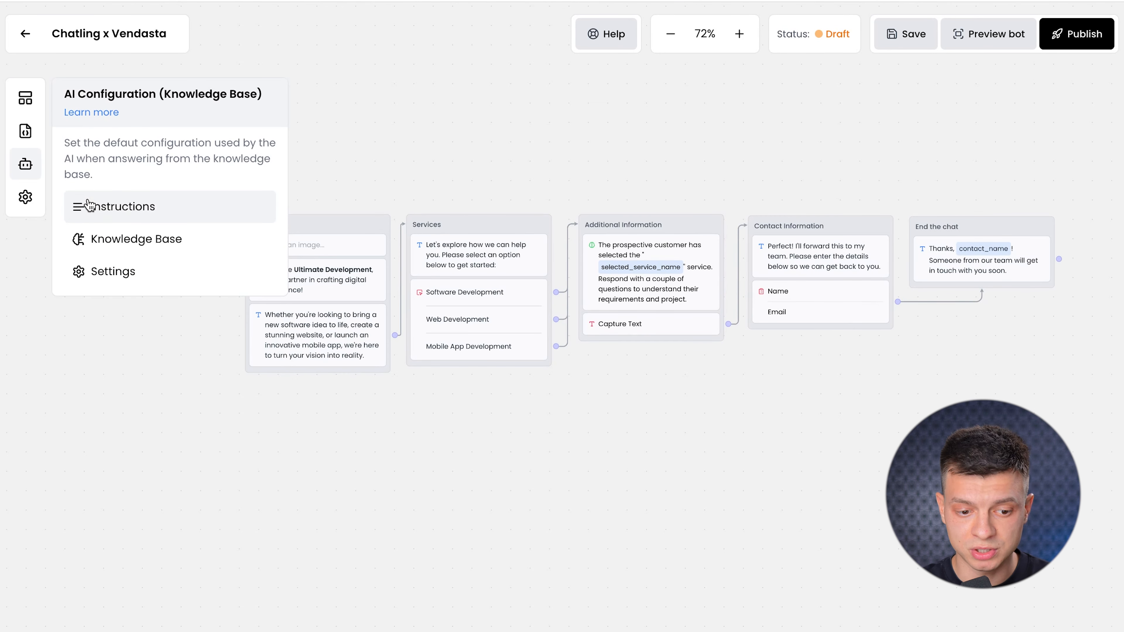
pyautogui.click(194, 202)
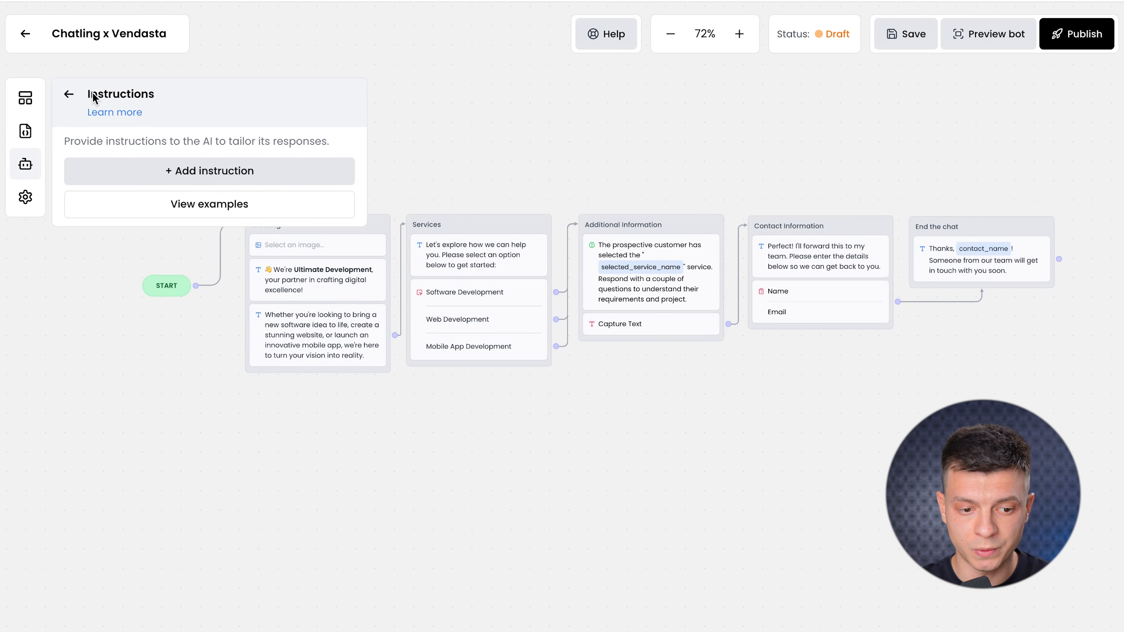
pyautogui.click(68, 96)
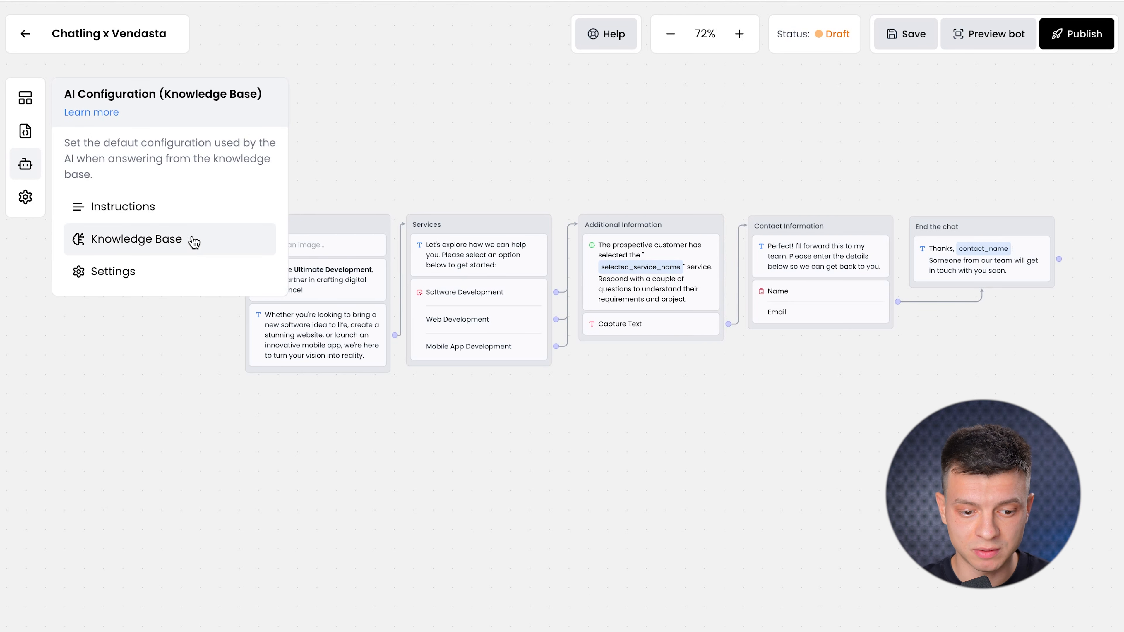
pyautogui.click(135, 249)
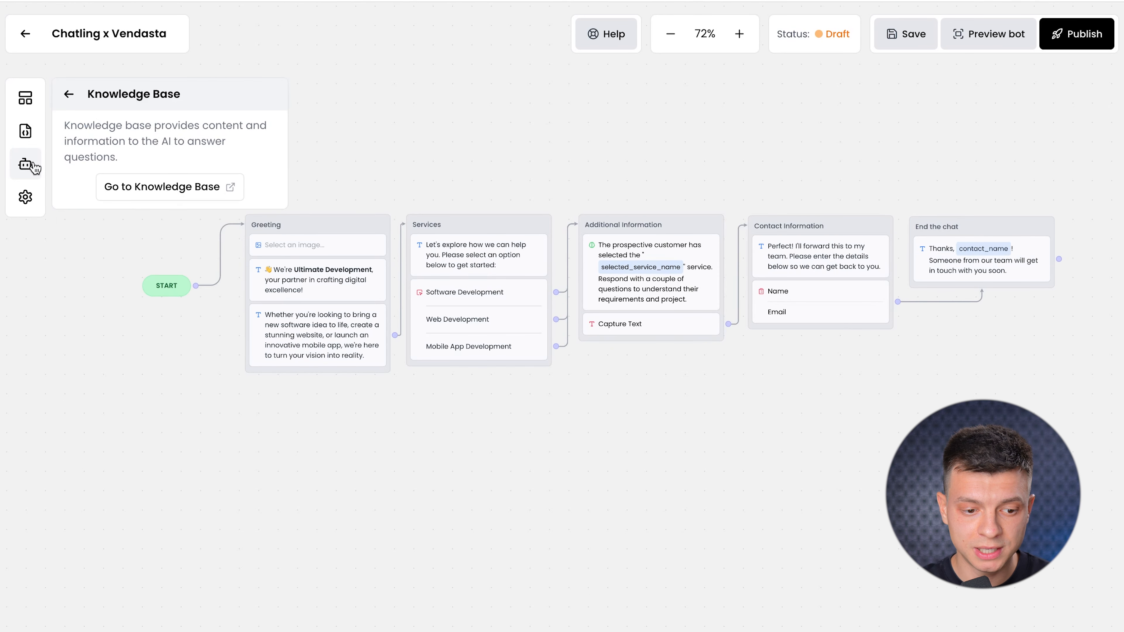
pyautogui.click(69, 95)
pyautogui.click(103, 280)
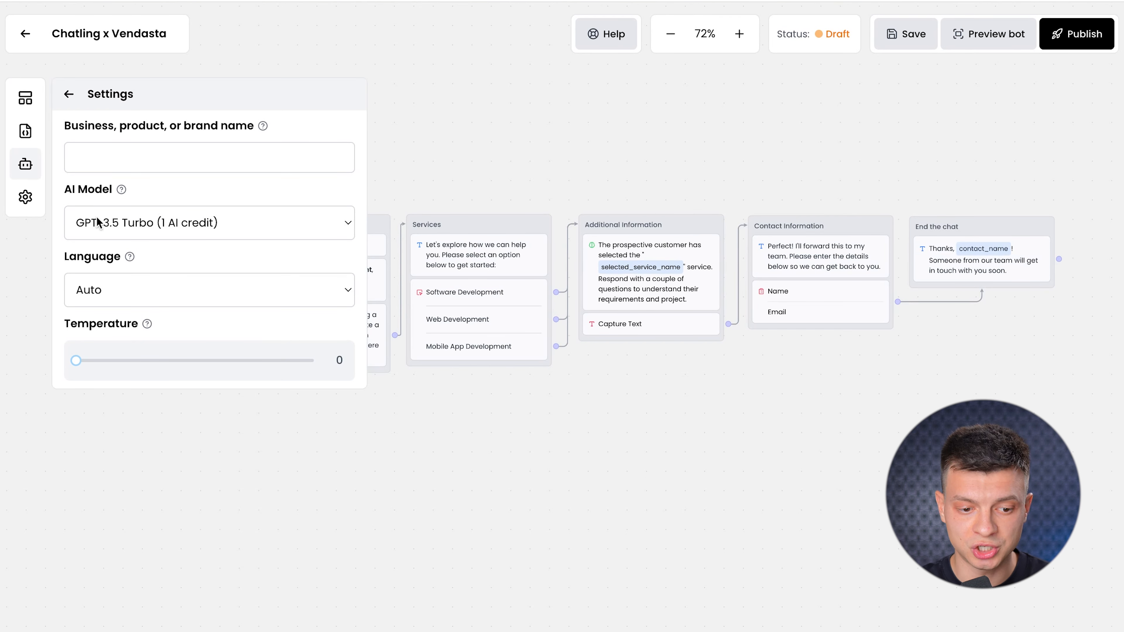
pyautogui.click(192, 227)
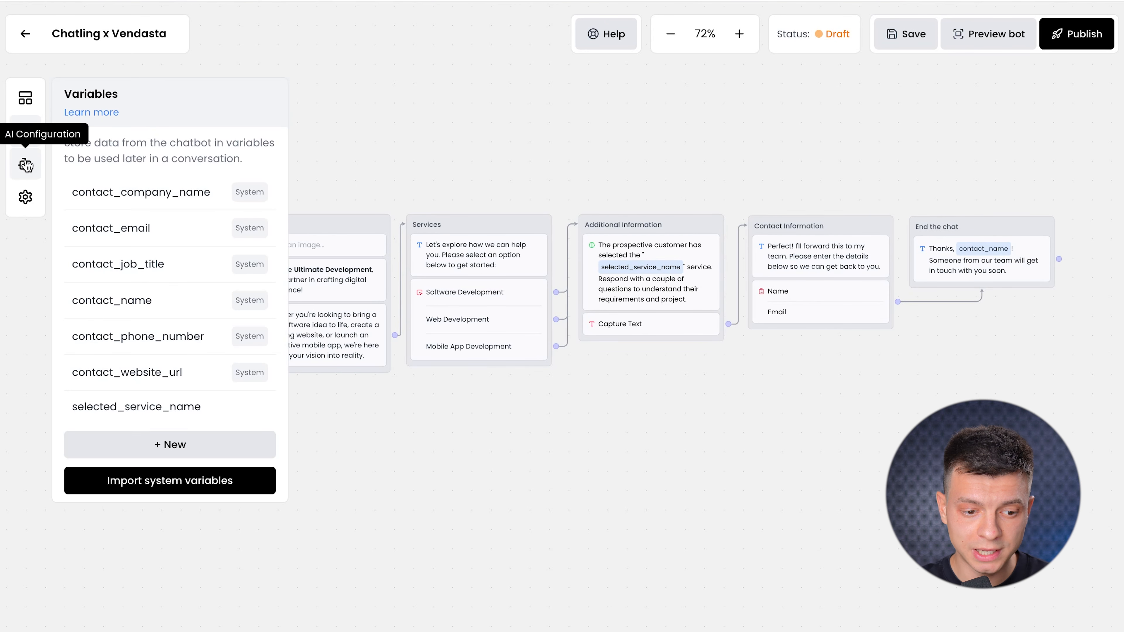
pyautogui.click(27, 165)
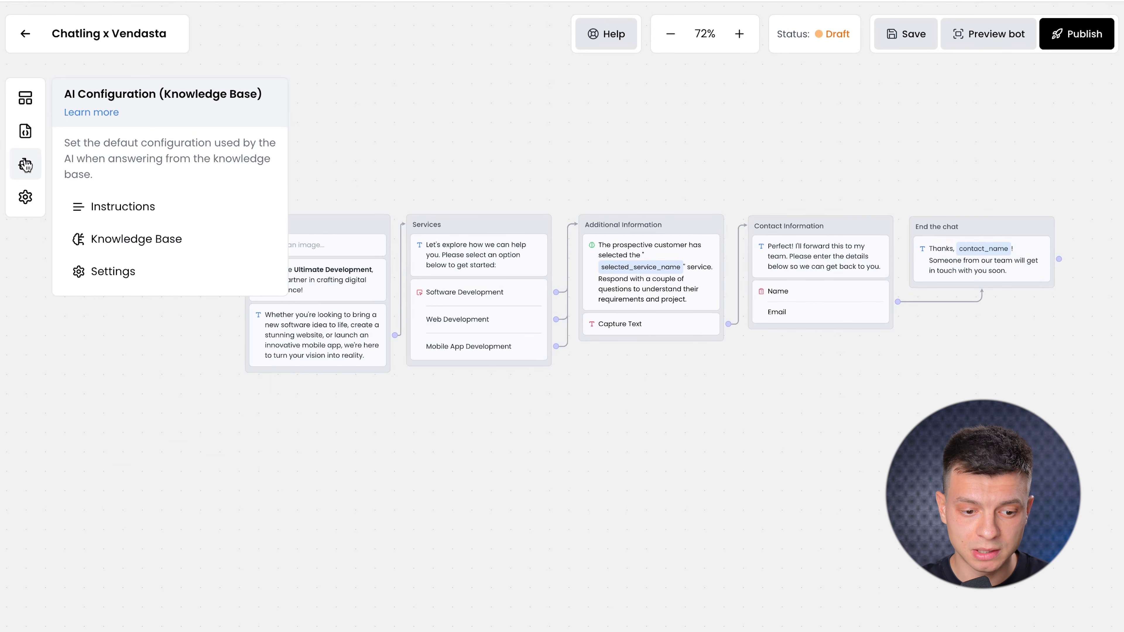
pyautogui.click(146, 253)
# Start a new Knowledge Base data source, settling on Text after previewing Sitemap, Document and FAQ.
pyautogui.click(163, 185)
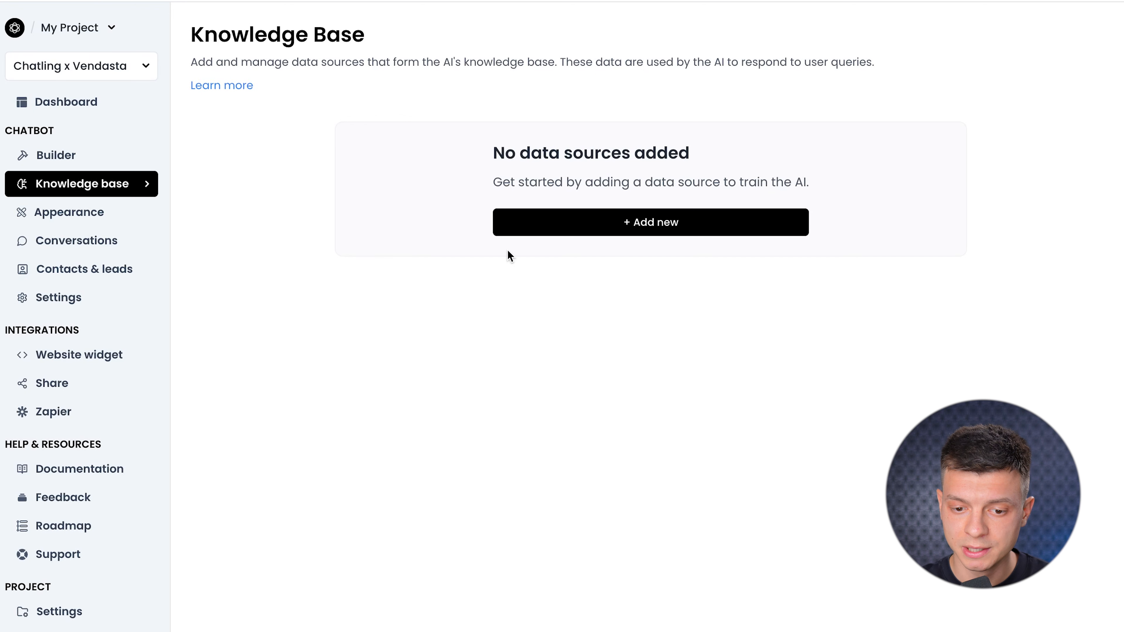
pyautogui.click(640, 235)
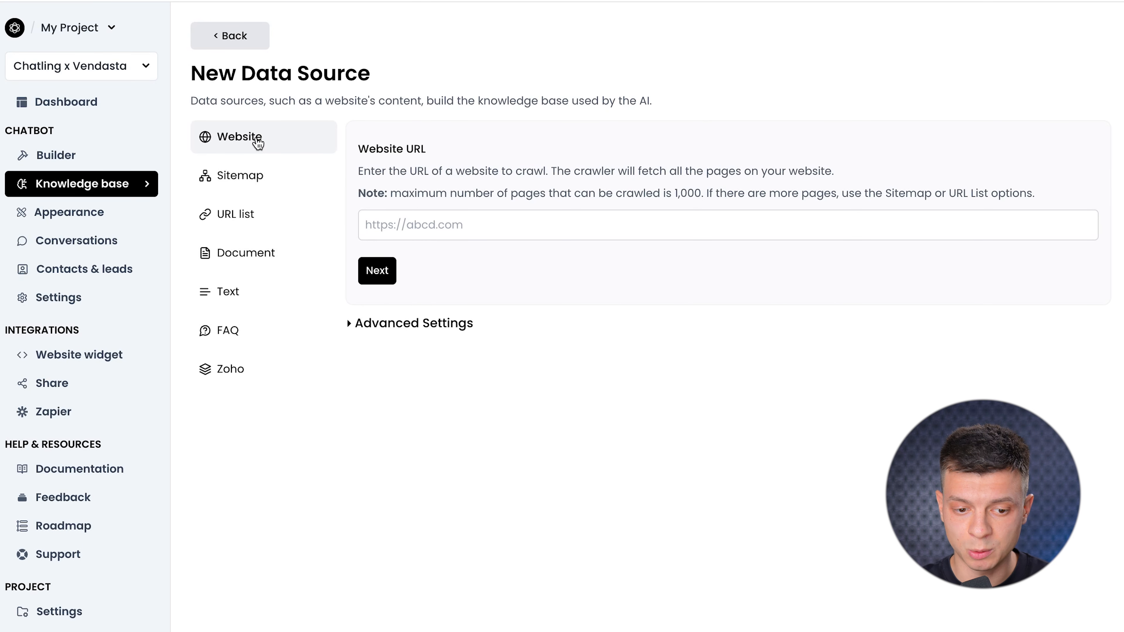
pyautogui.click(240, 176)
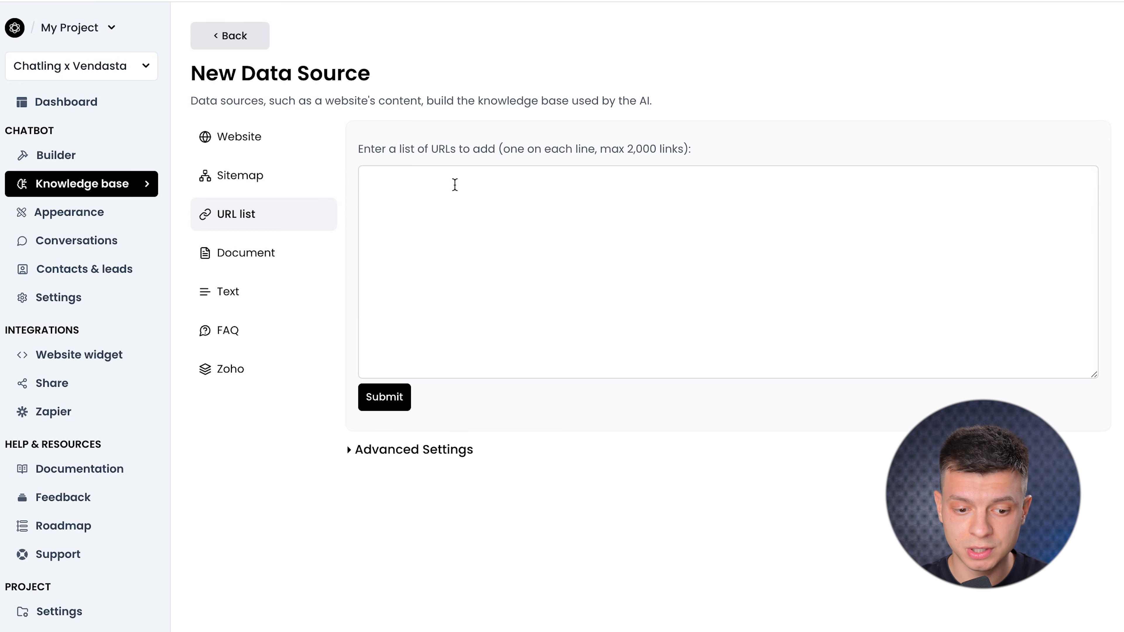
pyautogui.click(278, 271)
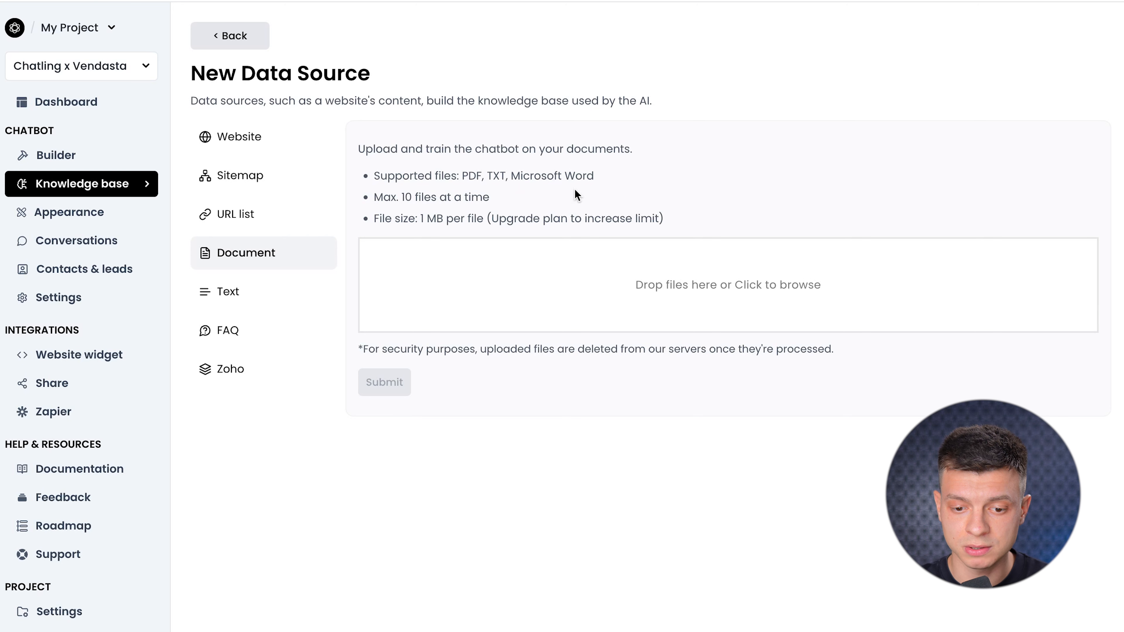
pyautogui.click(290, 303)
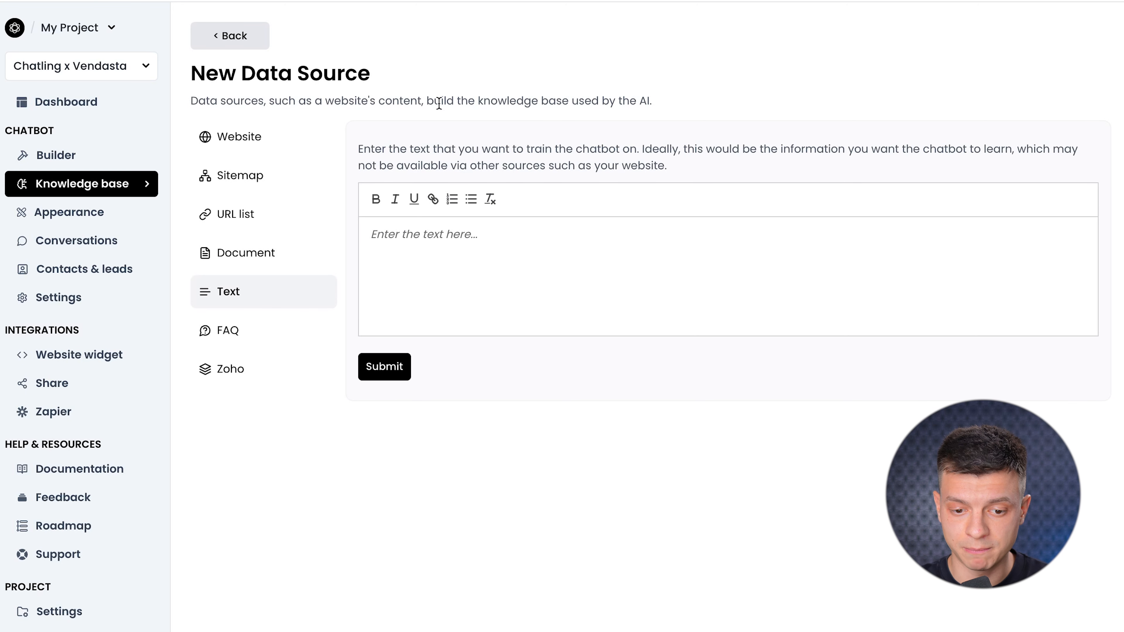
pyautogui.click(226, 339)
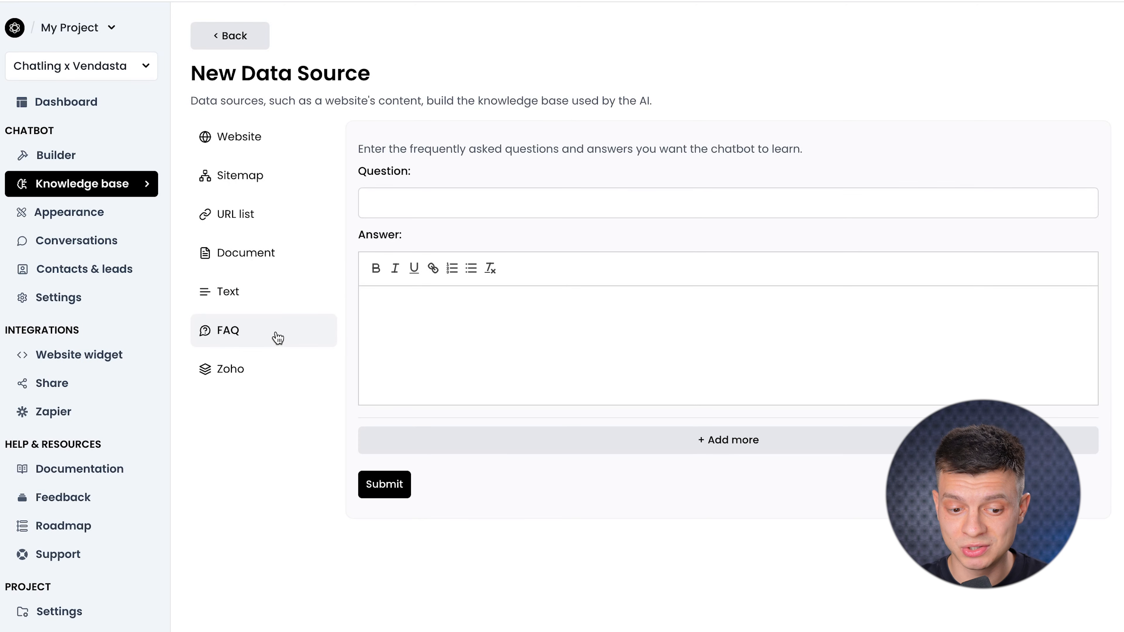
pyautogui.click(390, 199)
pyautogui.click(390, 327)
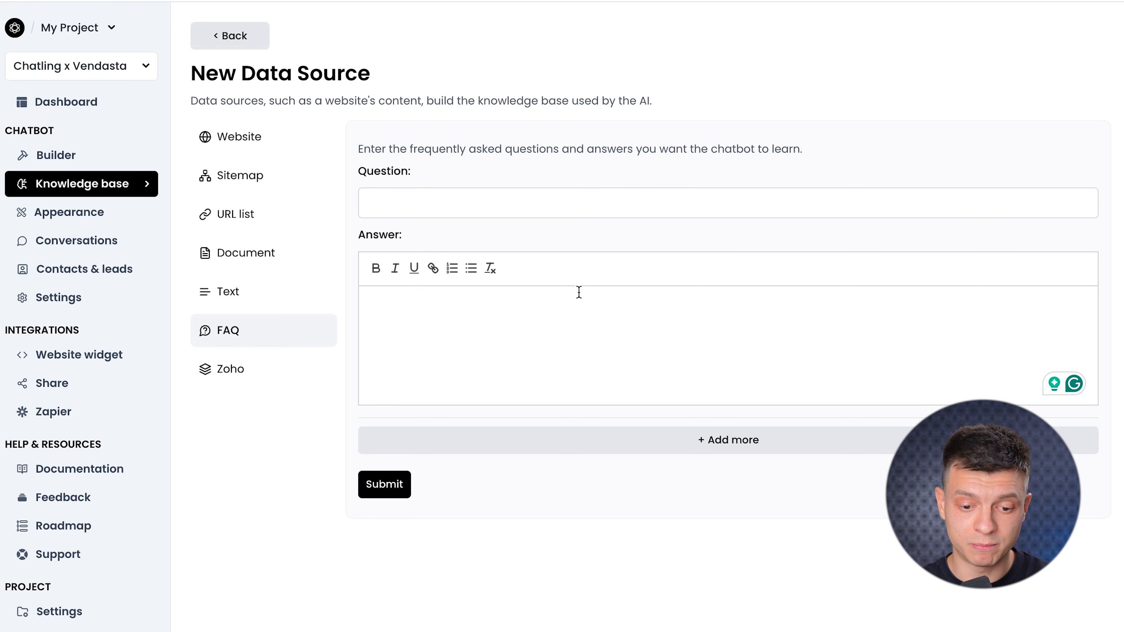
pyautogui.click(278, 299)
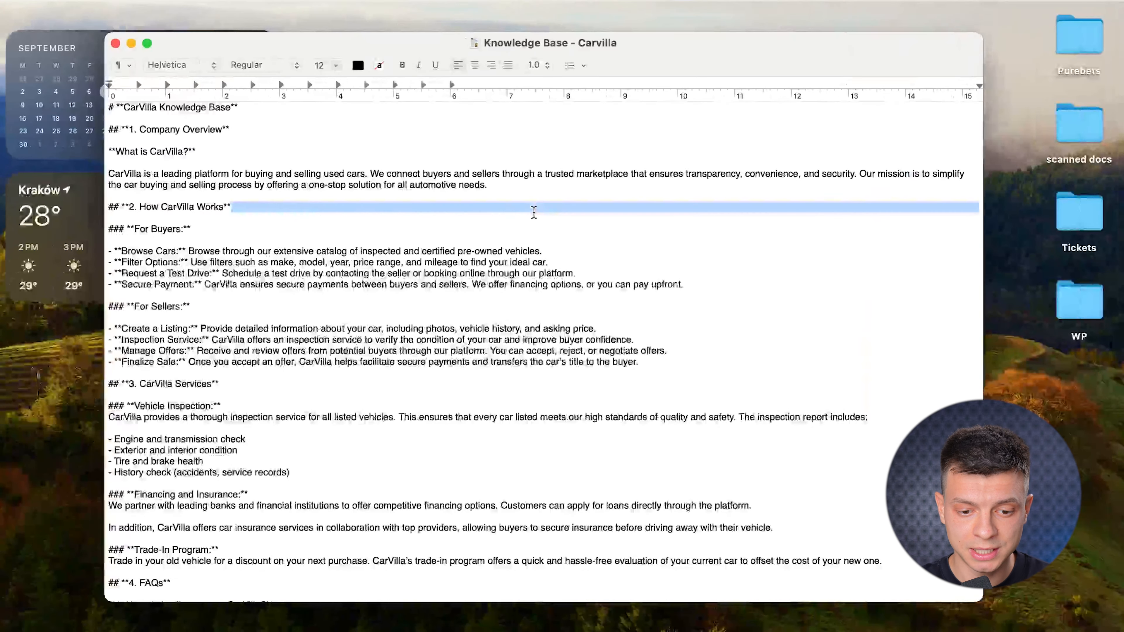
# Select the entire CarVilla Knowledge Base document in TextEdit.
pyautogui.click(386, 237)
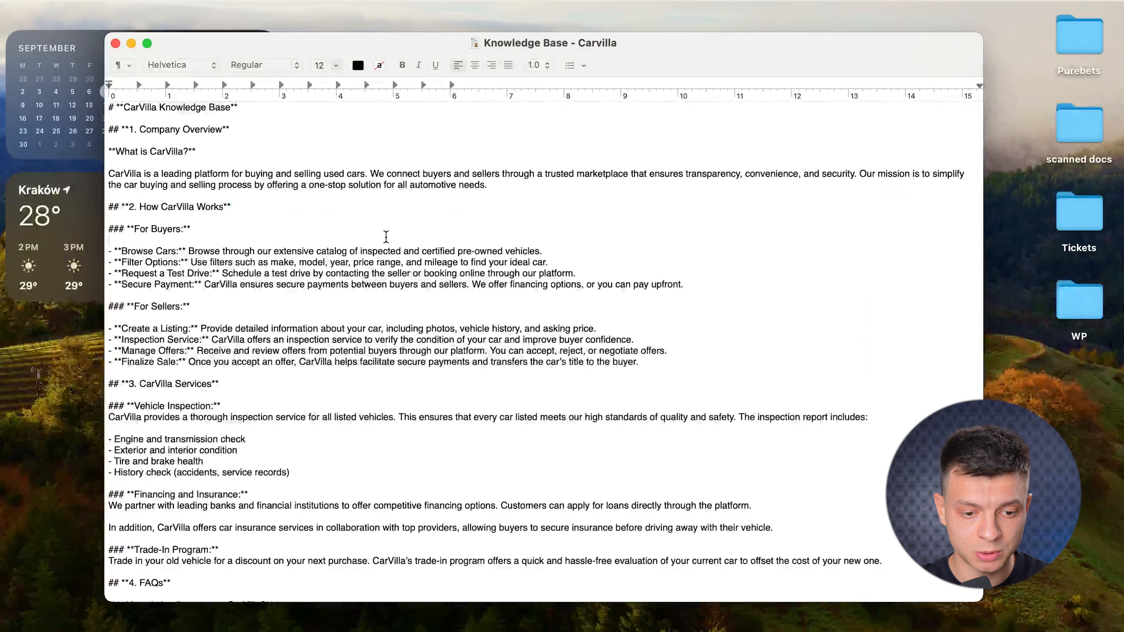
pyautogui.press('super+a')
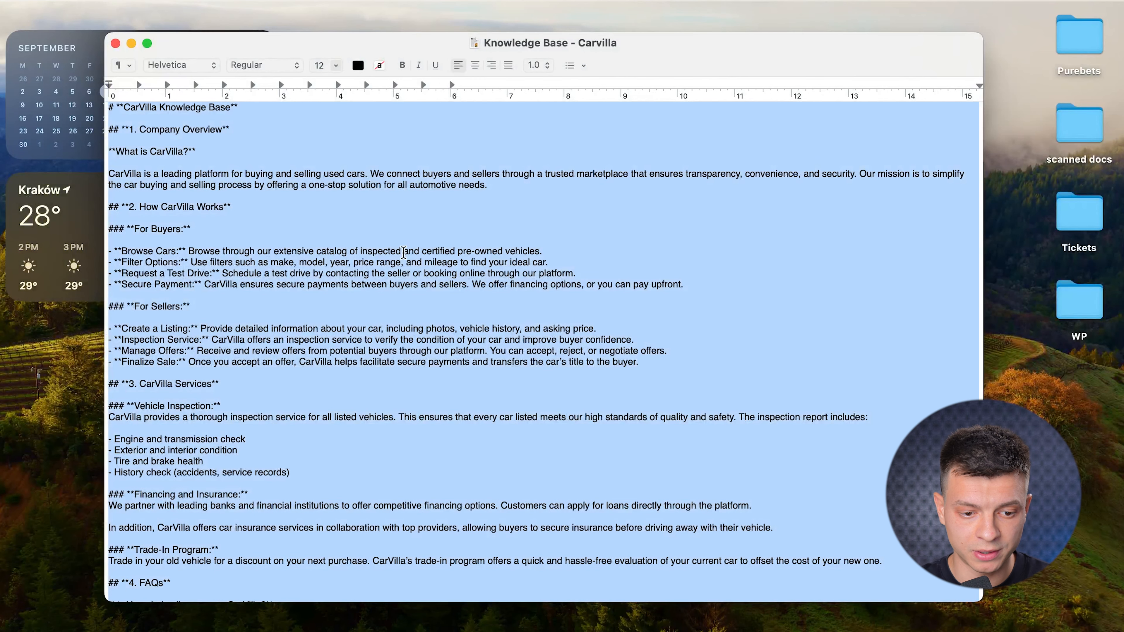
pyautogui.scroll(-9, 404, 252)
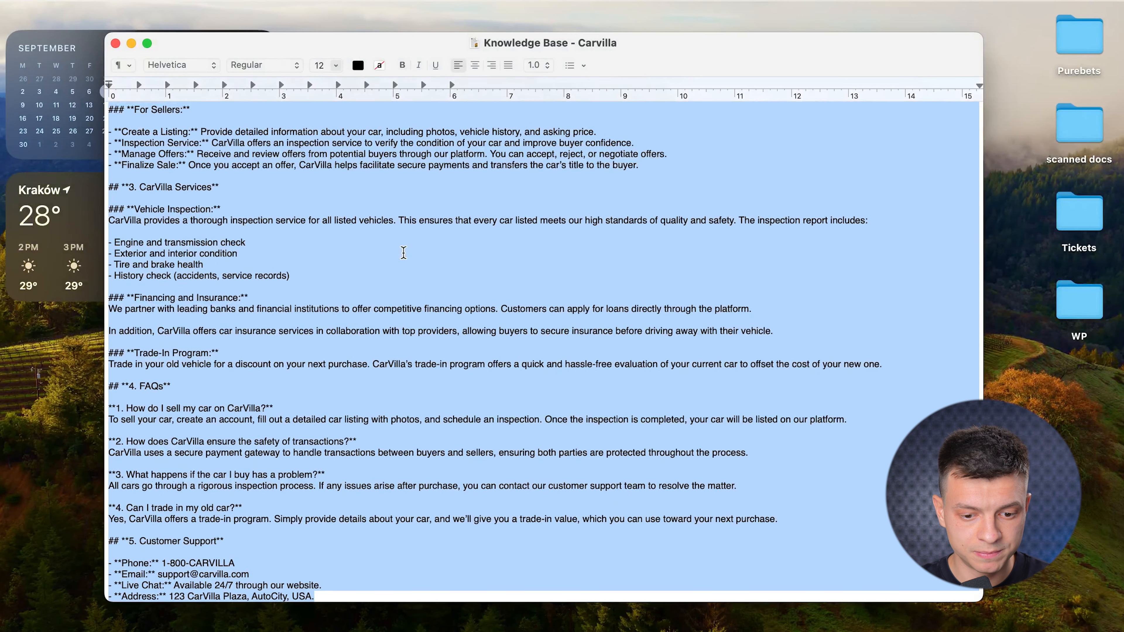
pyautogui.scroll(9, 312, 122)
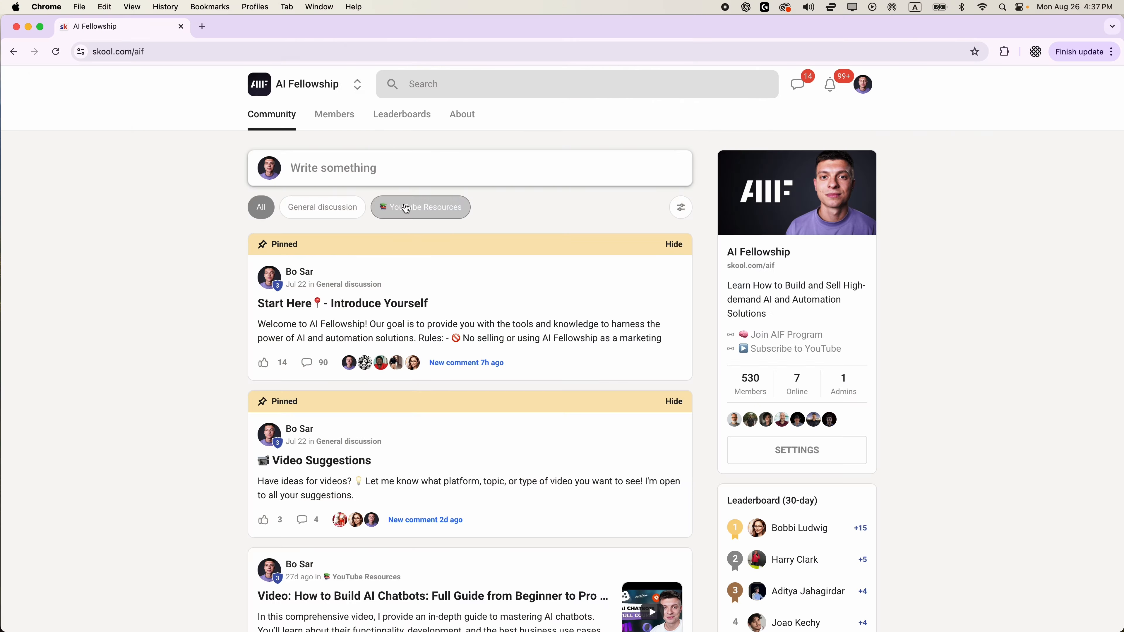
# Filter Skool posts to YouTube Resources and open the AI chatbots full-guide post.
pyautogui.click(447, 215)
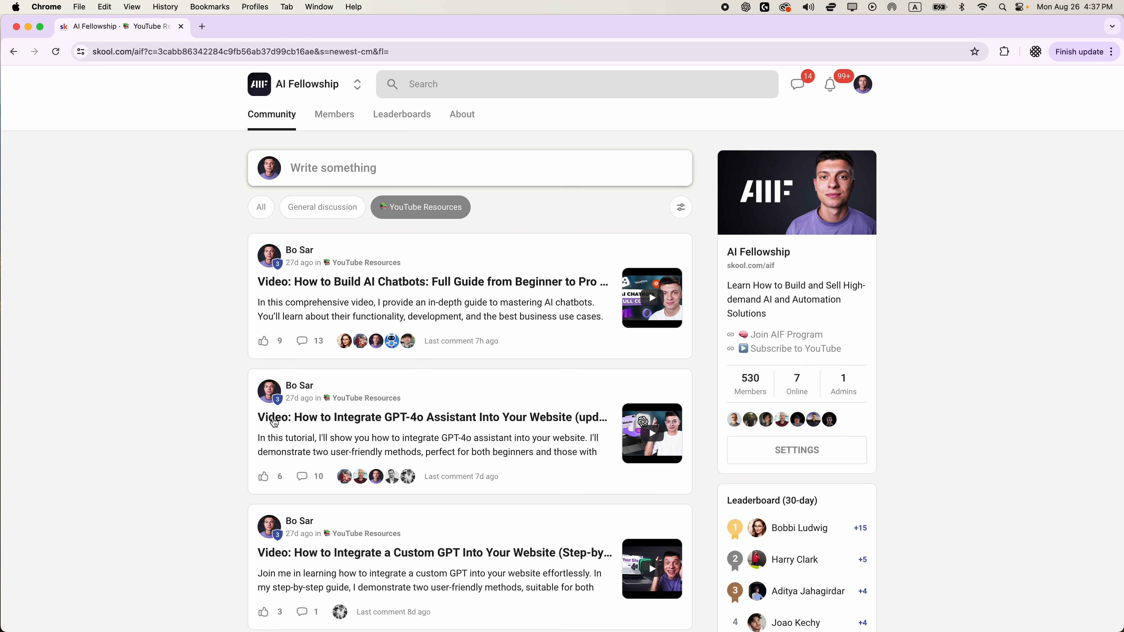
pyautogui.click(560, 315)
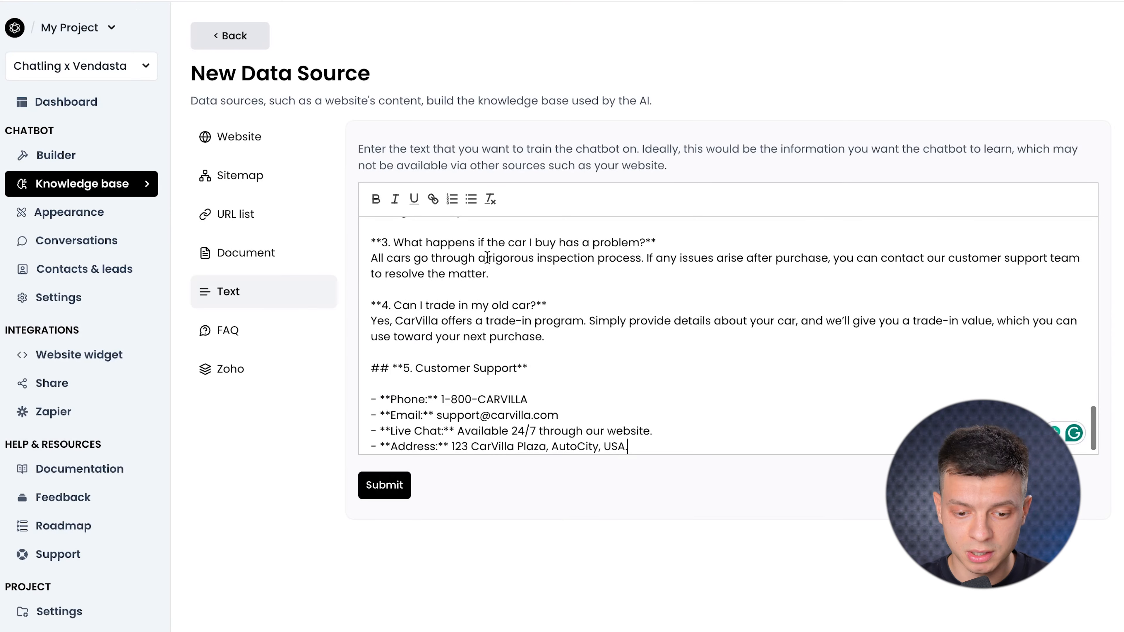
pyautogui.scroll(10, 468, 238)
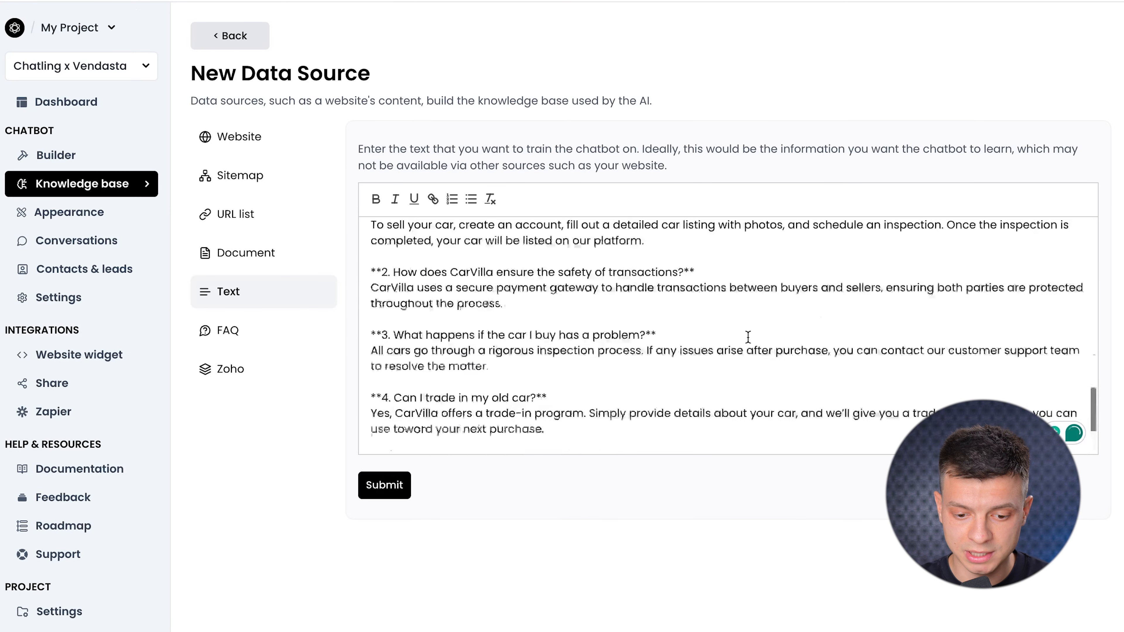
# Submit the pasted CarVilla text as a data source and return to the Builder flow.
pyautogui.click(389, 484)
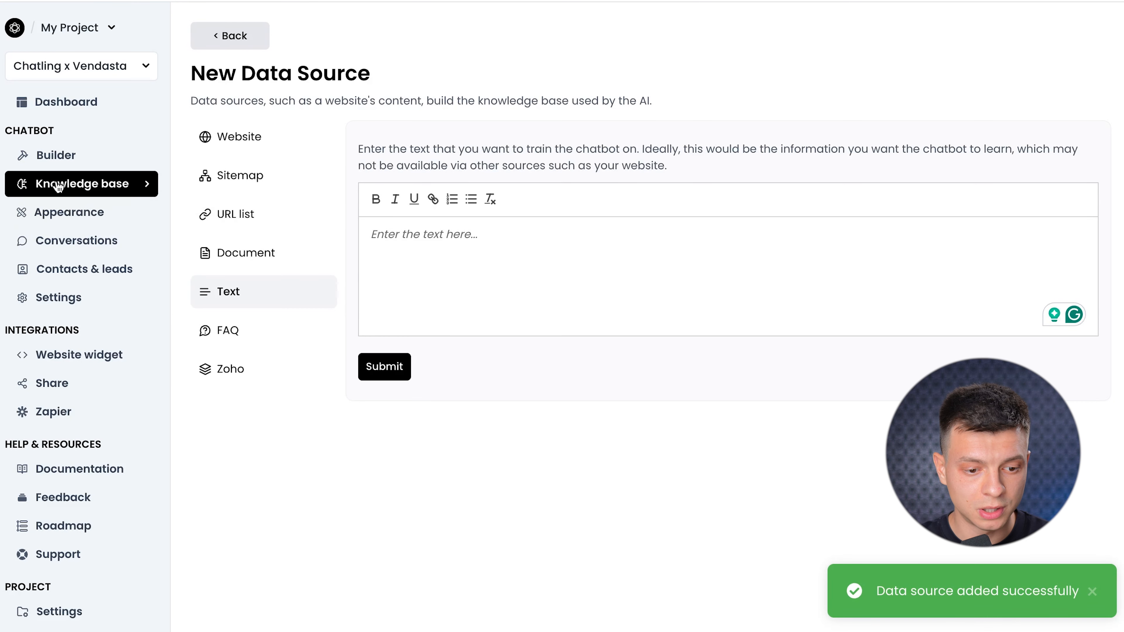
pyautogui.click(56, 160)
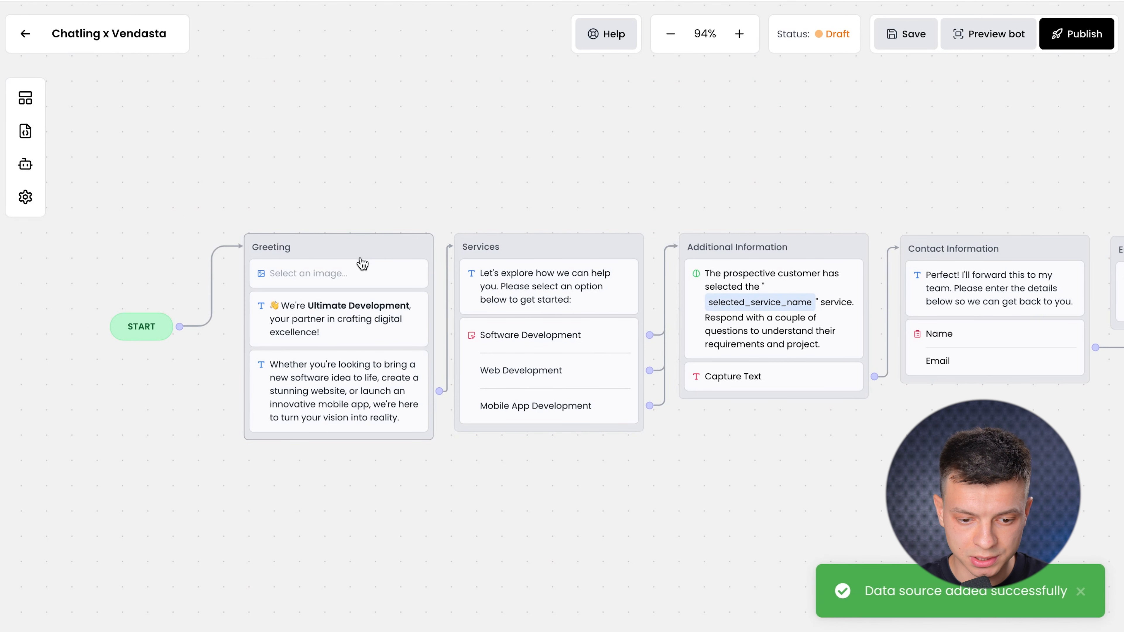
# Remove the empty image block and change the greeting to 'We're Carville, your partner in purchasing a car!'.
pyautogui.click(362, 282)
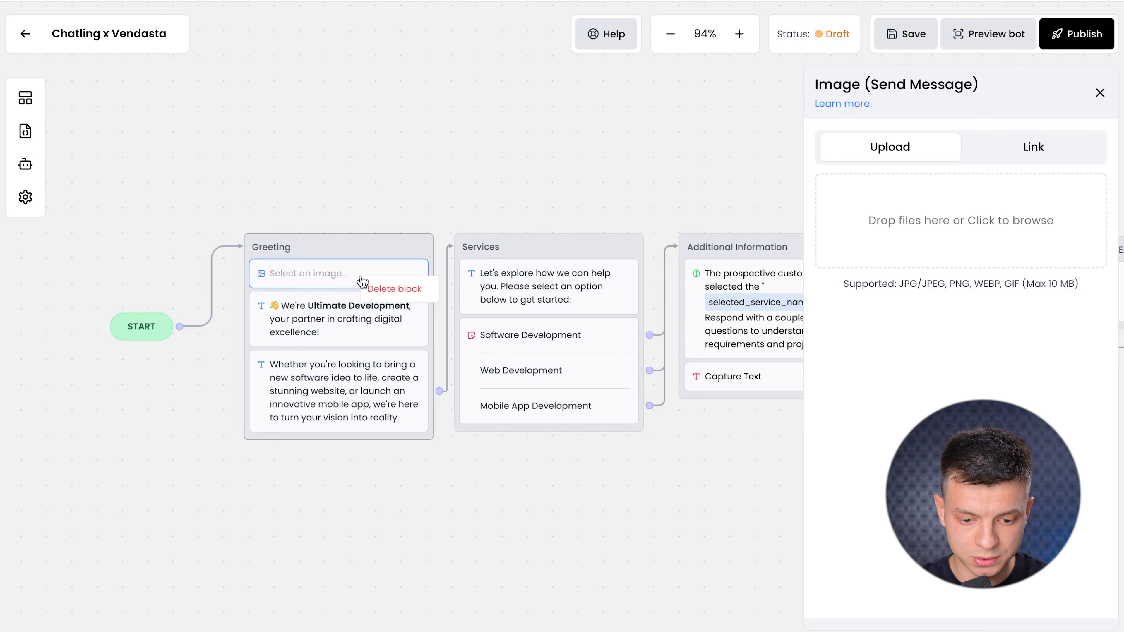
pyautogui.click(381, 286)
pyautogui.click(358, 297)
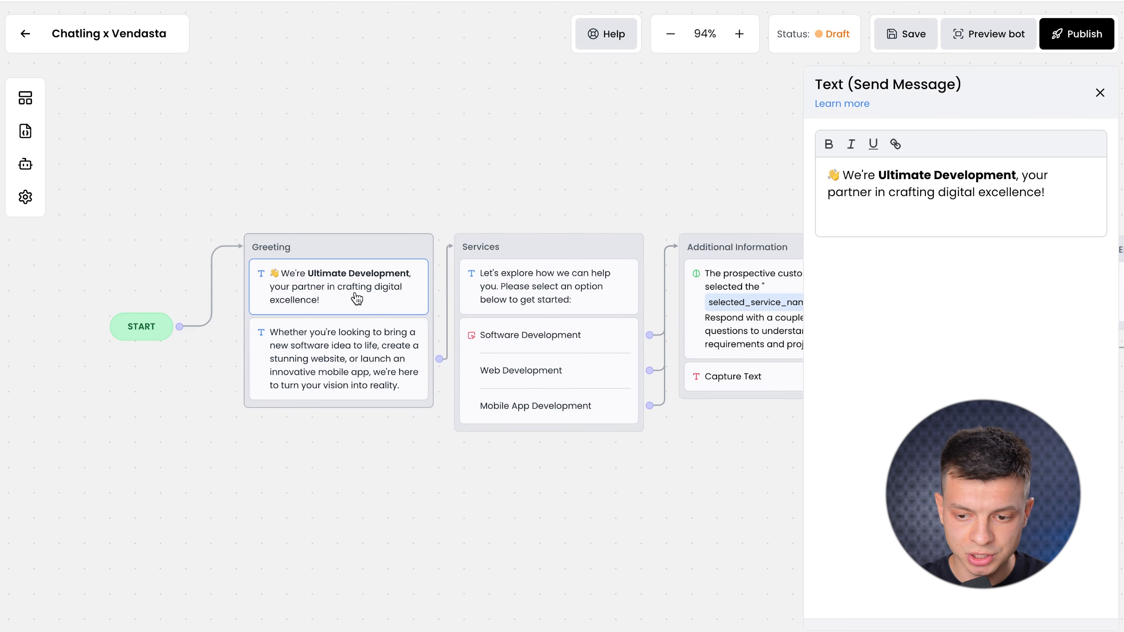
pyautogui.moveTo(1016, 175); pyautogui.dragTo(879, 175)
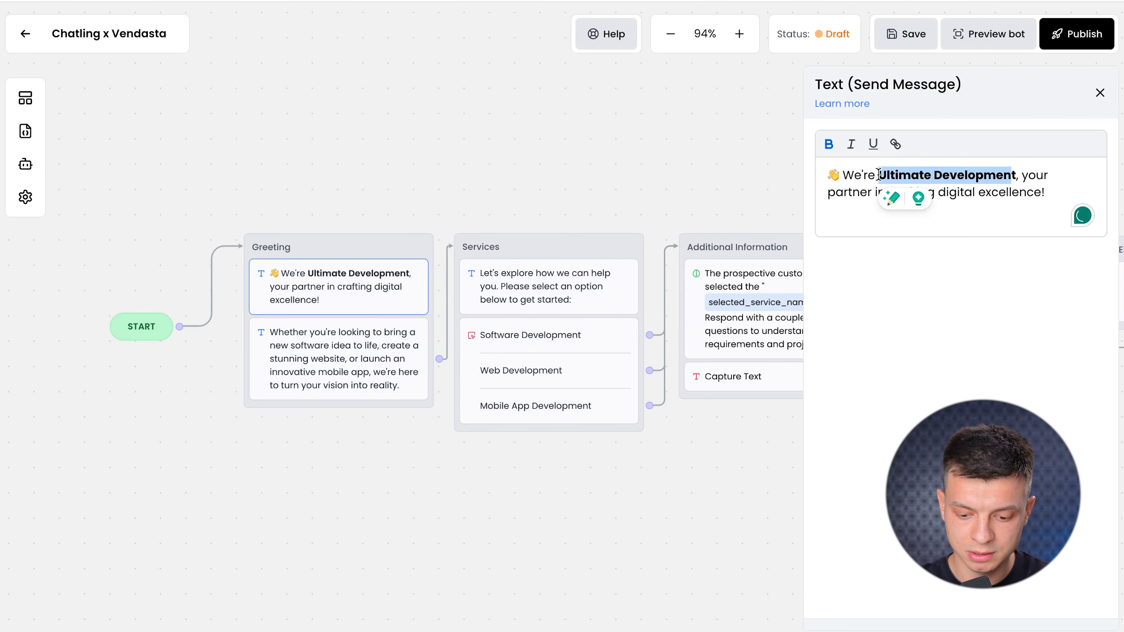
pyautogui.write('Cart')
pyautogui.press('Left')
pyautogui.write('vill')
pyautogui.press('Delete')
pyautogui.write('e')
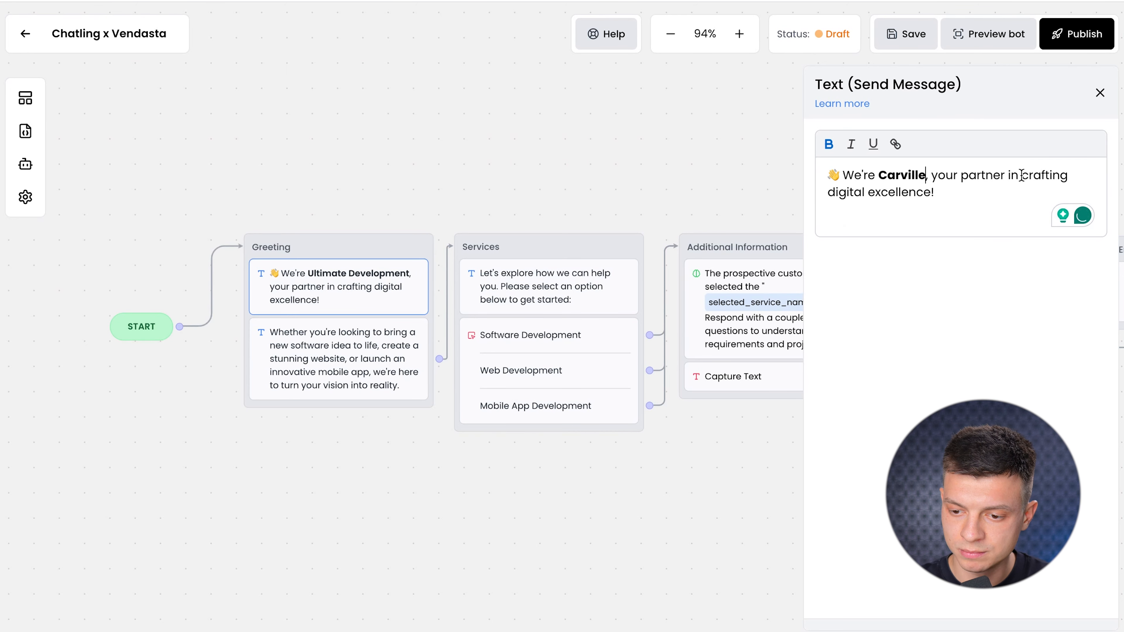
pyautogui.moveTo(1021, 175); pyautogui.dragTo(932, 192)
pyautogui.write('purch')
pyautogui.write('asing a car')
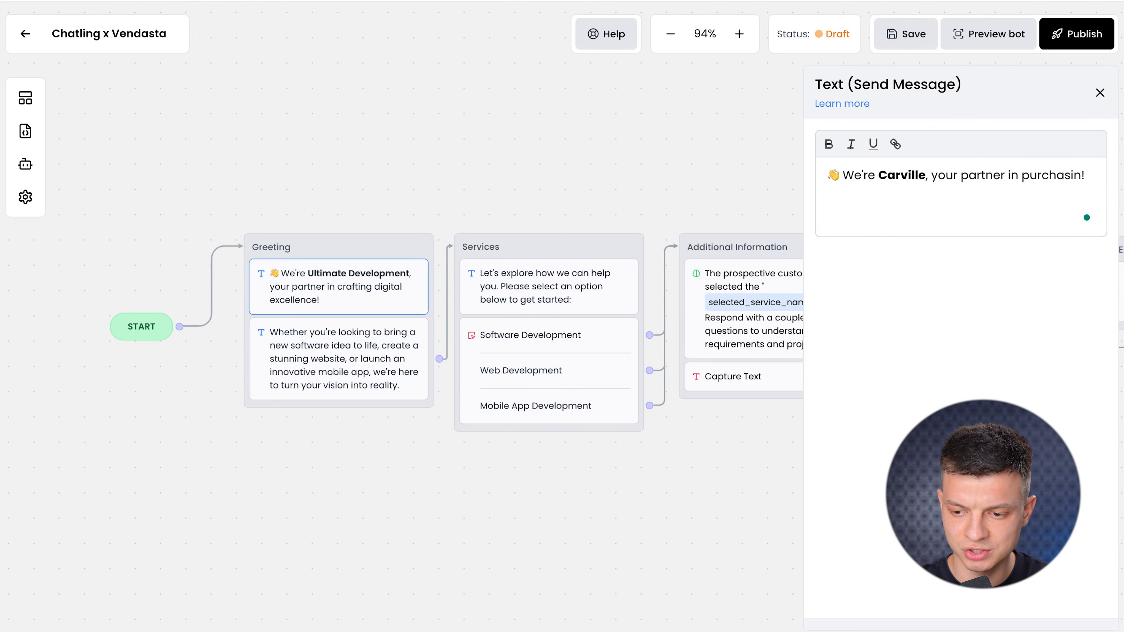
# Rewrite the second greeting message as 'How can I help?'.
pyautogui.click(384, 373)
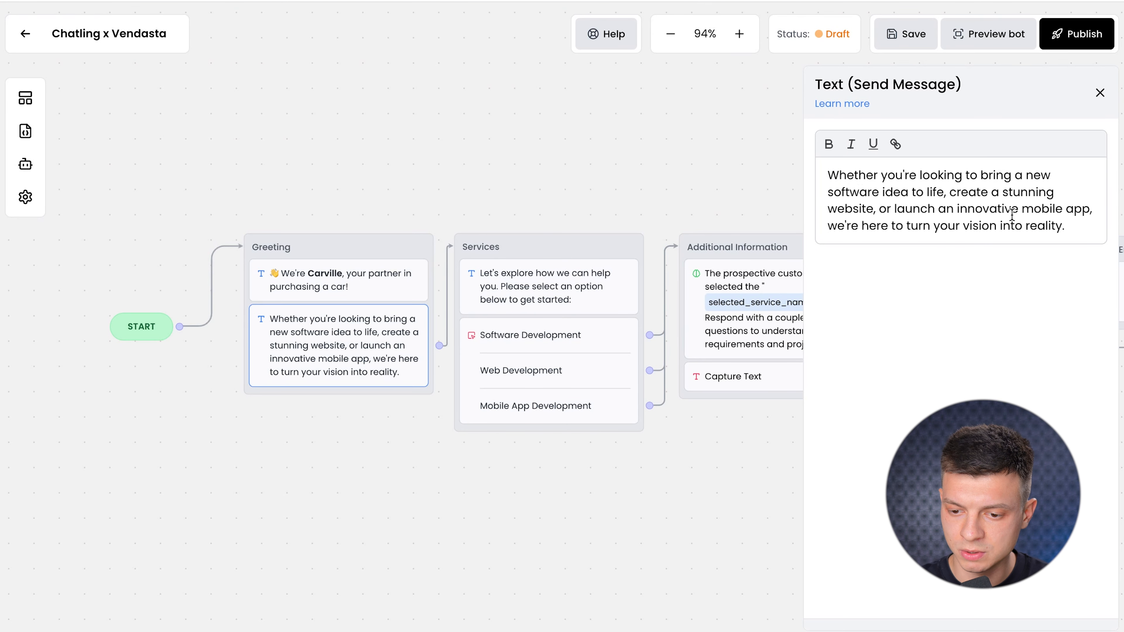
pyautogui.moveTo(1064, 220); pyautogui.dragTo(824, 171)
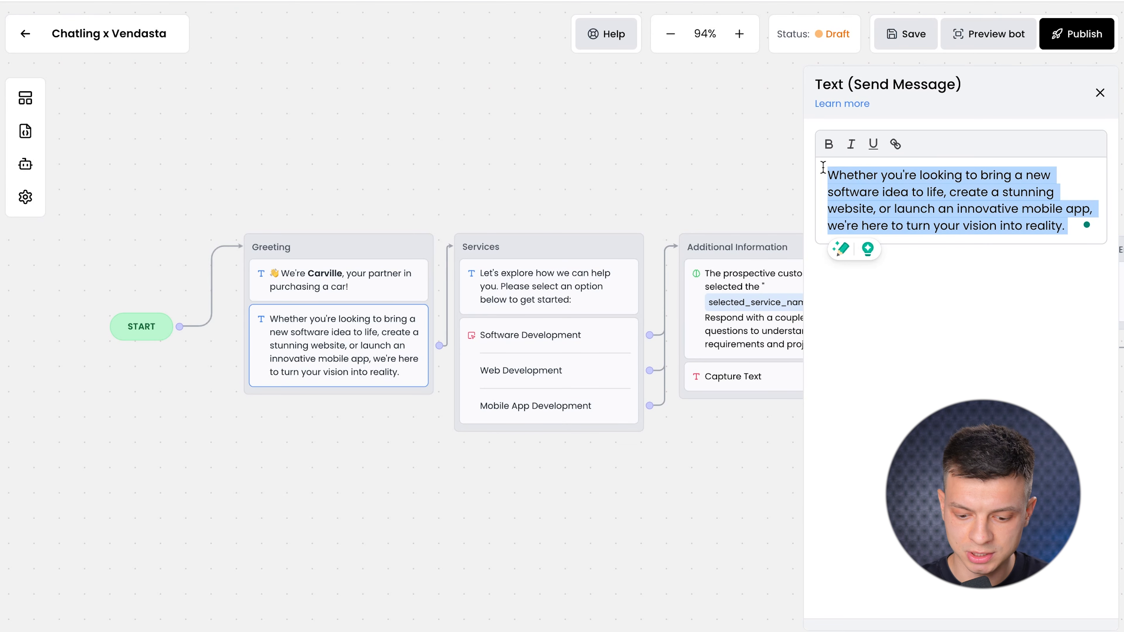
pyautogui.write('How canb')
pyautogui.press('BackSpace')
pyautogui.write('I help?')
# Remove all three service button options and the now-empty Buttons block.
pyautogui.click(540, 299)
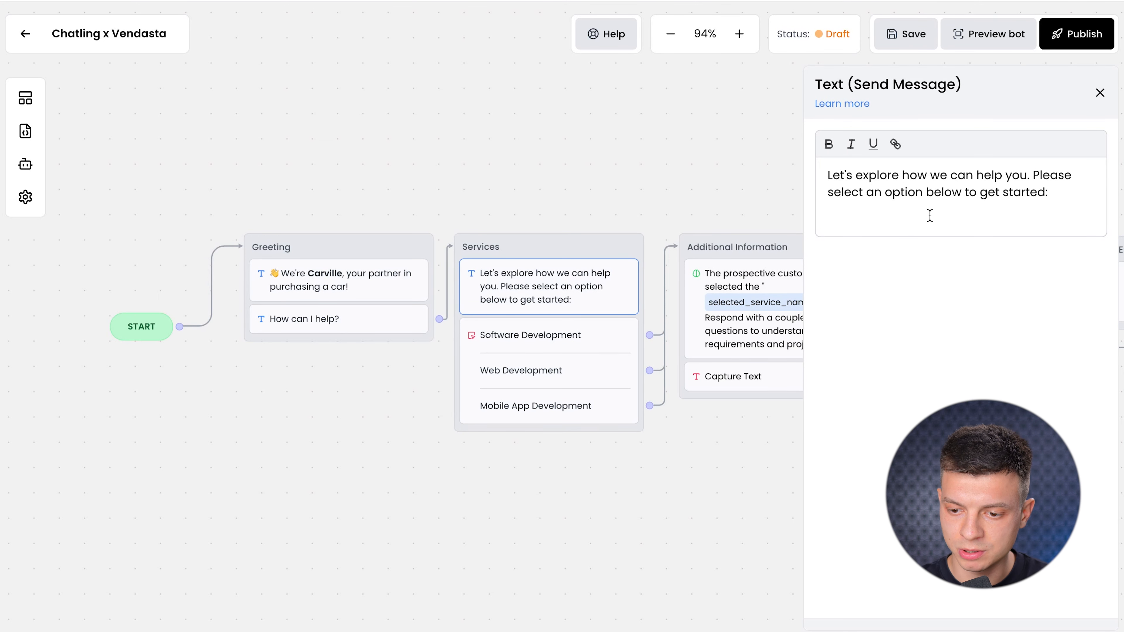
pyautogui.click(1025, 198)
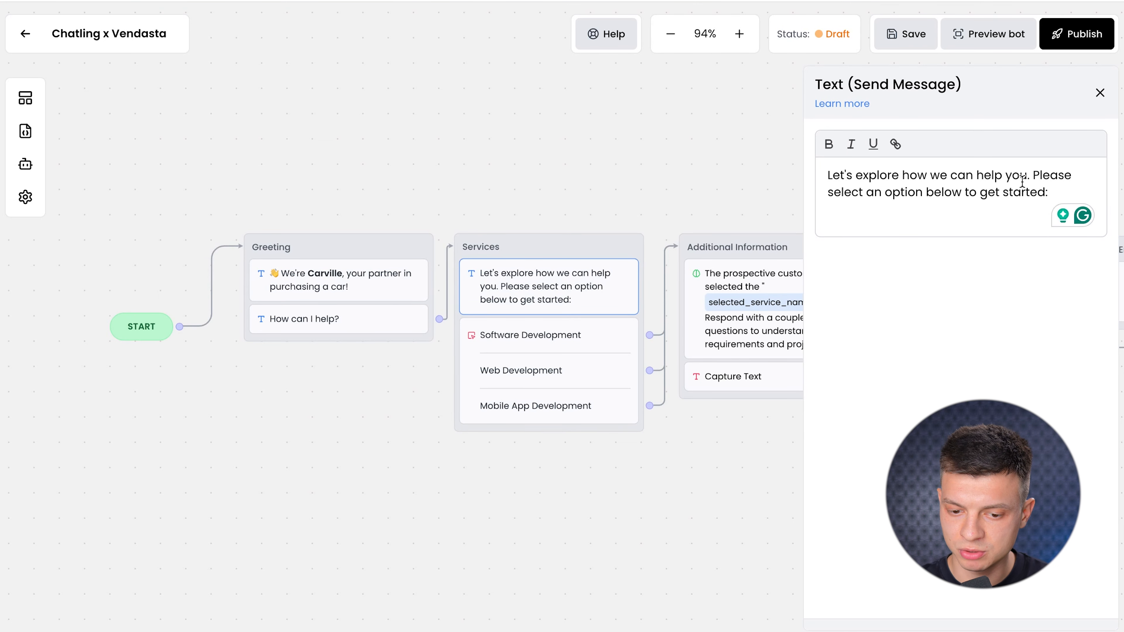
pyautogui.click(609, 350)
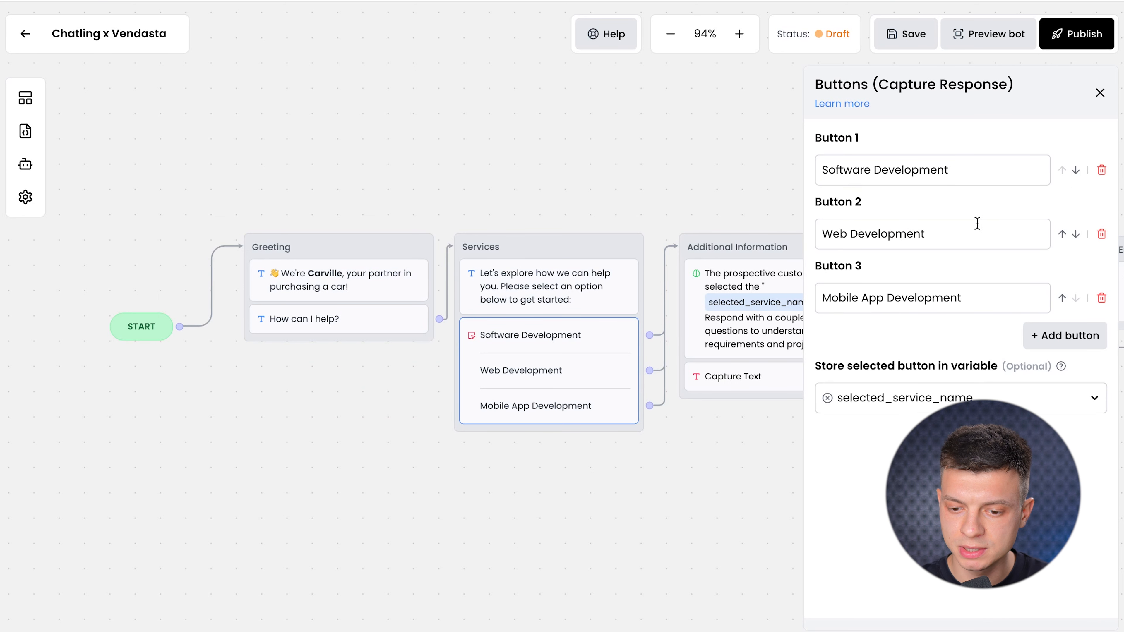
pyautogui.click(1102, 170)
pyautogui.click(1102, 170)
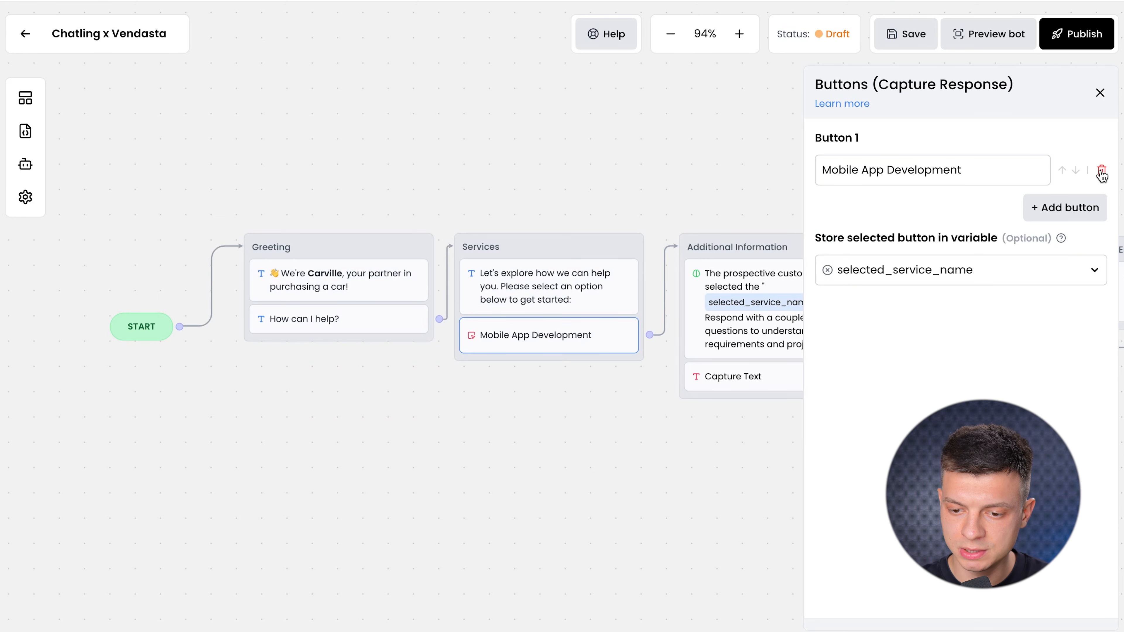
pyautogui.click(1102, 170)
pyautogui.rightClick(503, 336)
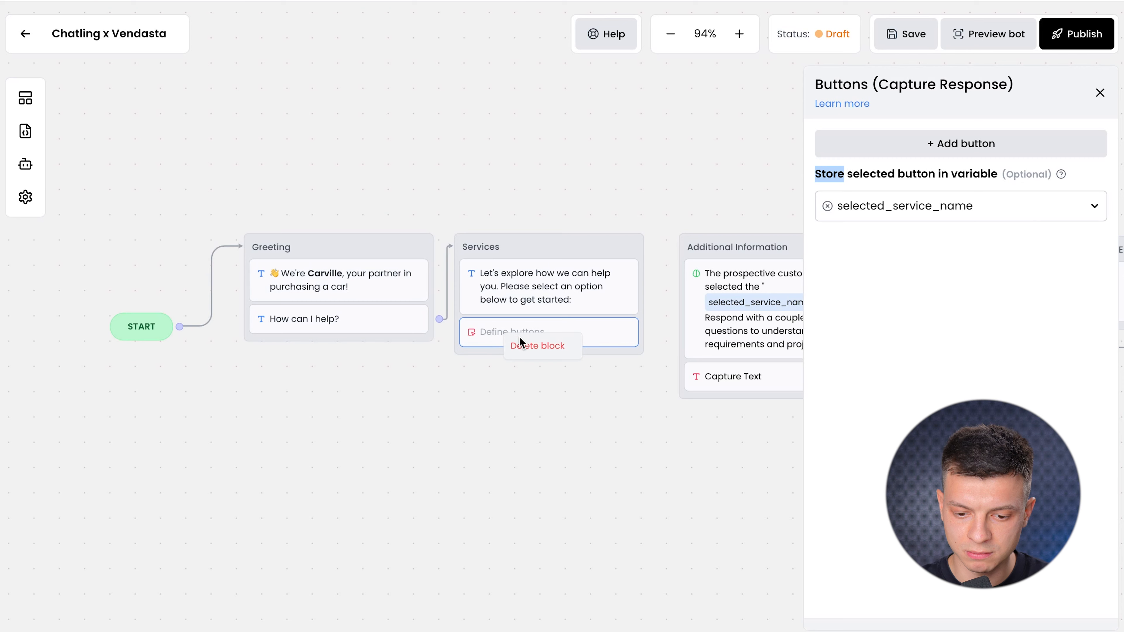
pyautogui.click(522, 344)
# Delete the 'How can I help?' message and trim Services to 'Let's explore how we can help you.'.
pyautogui.rightClick(335, 323)
pyautogui.click(357, 336)
pyautogui.click(515, 298)
pyautogui.moveTo(1052, 194); pyautogui.dragTo(1036, 180)
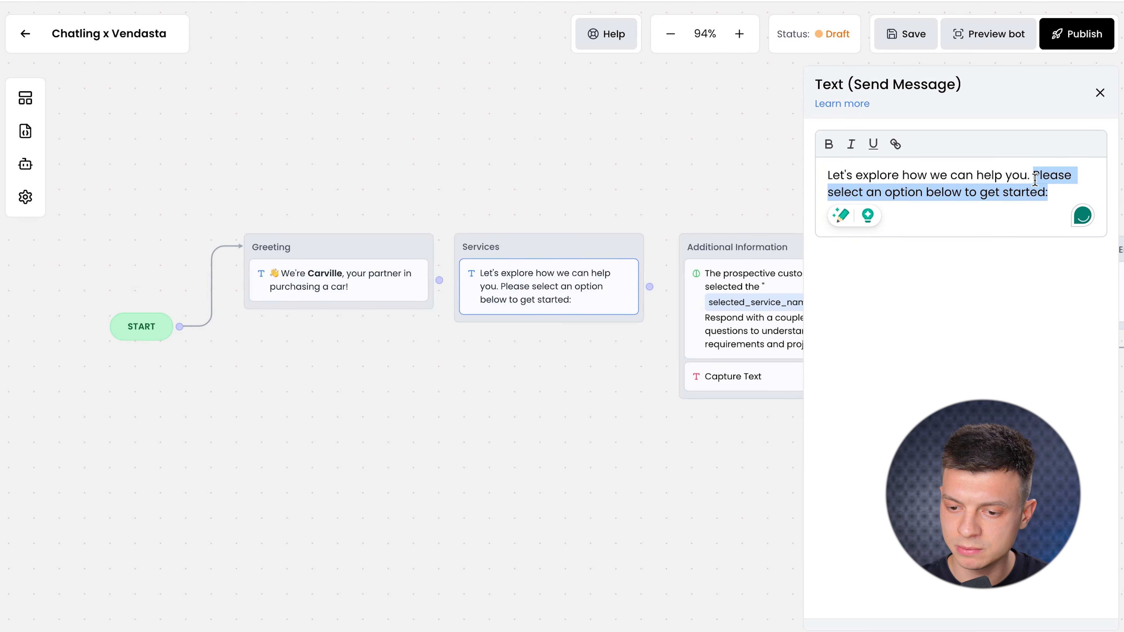
pyautogui.press('BackSpace')
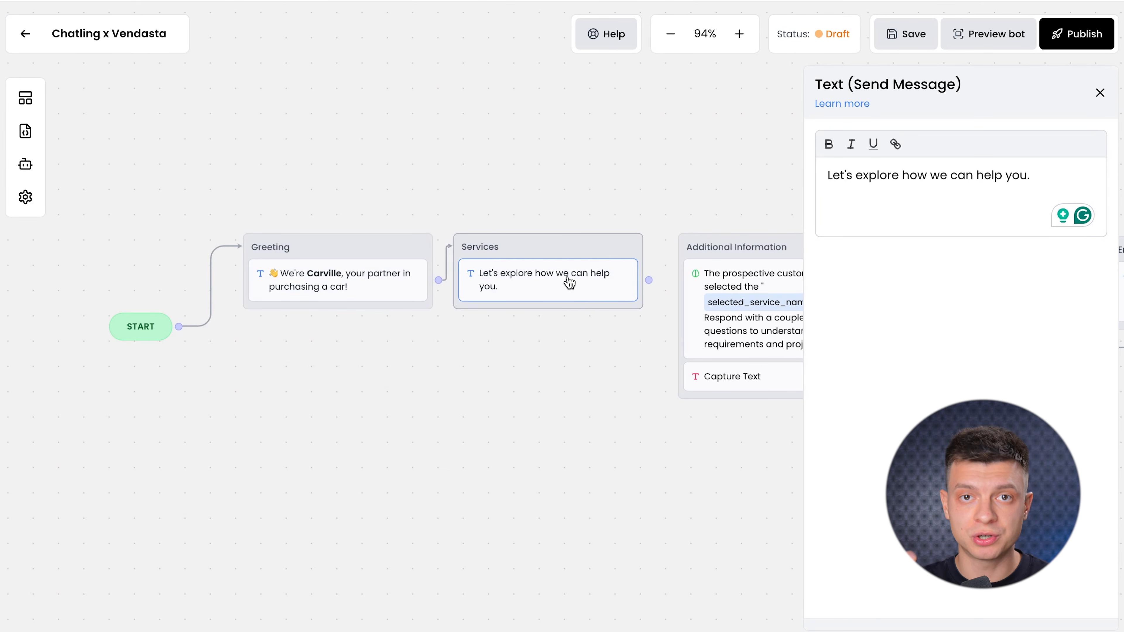
# Add a Capture Text block to Services saving into a new 'response' variable, linked to Additional Information.
pyautogui.click(26, 92)
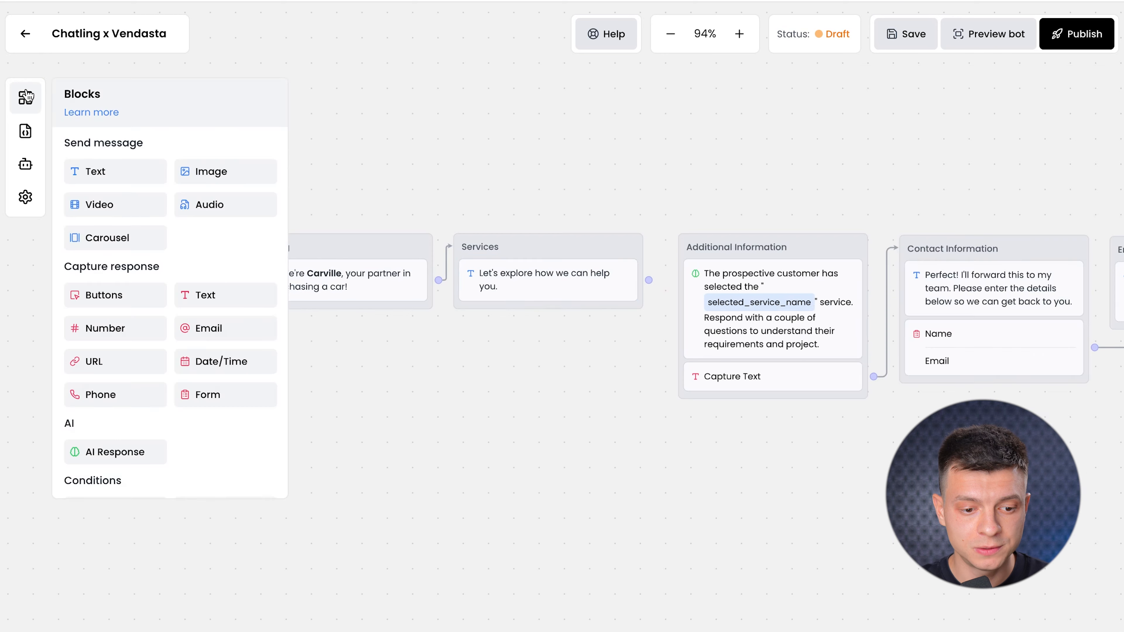
pyautogui.scroll(-2, 118, 371)
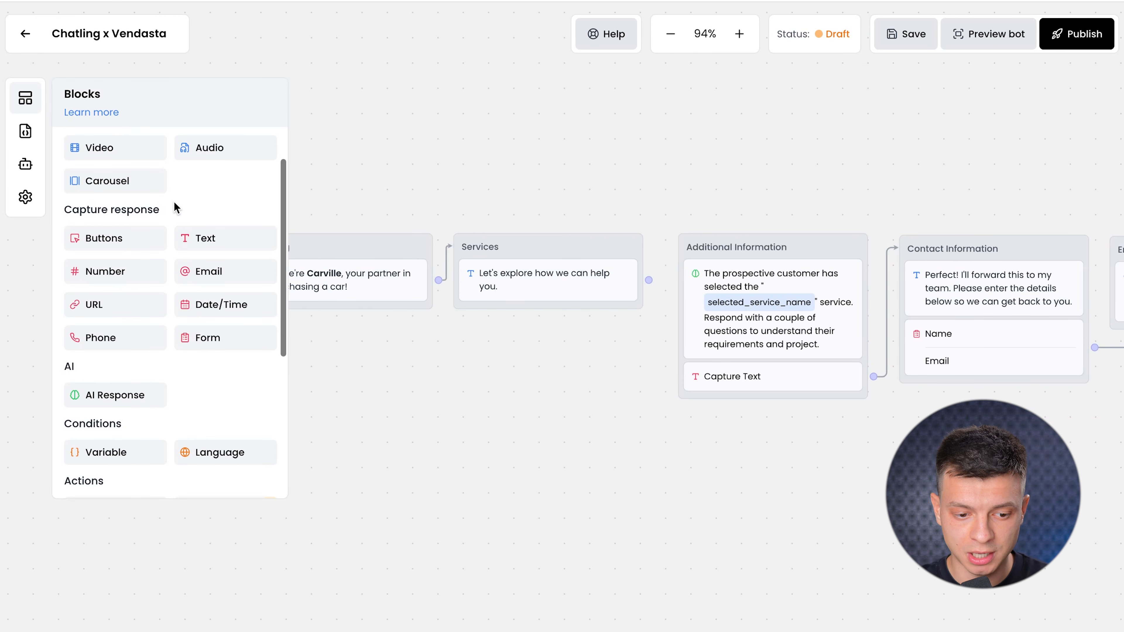
pyautogui.moveTo(199, 242); pyautogui.dragTo(513, 323)
pyautogui.click(522, 327)
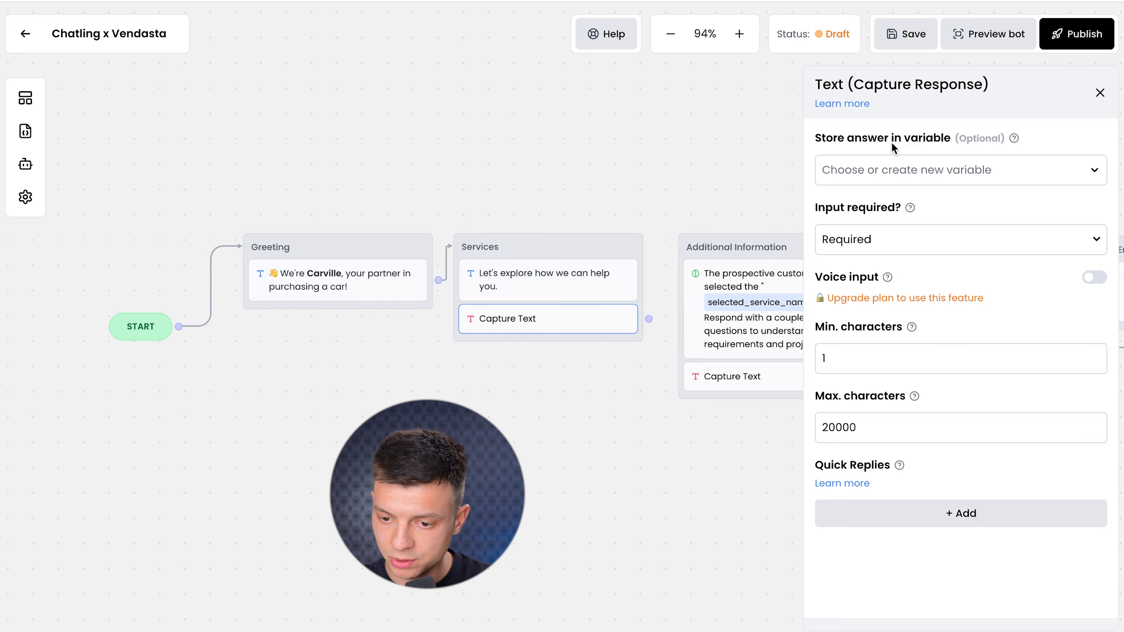
pyautogui.click(995, 172)
pyautogui.click(925, 205)
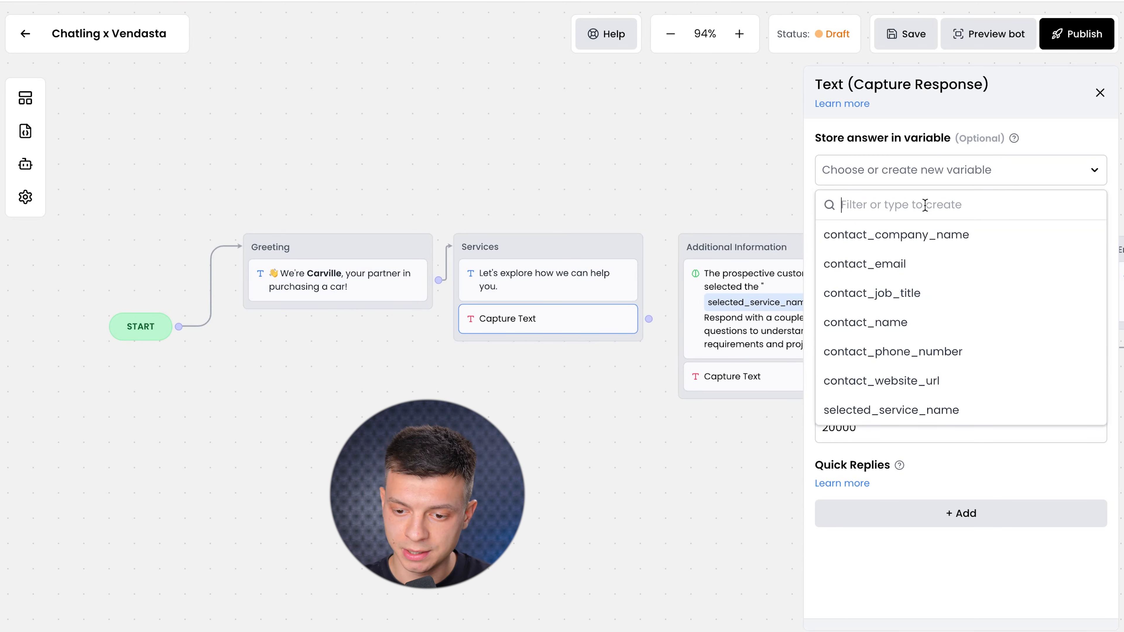
pyautogui.write('response')
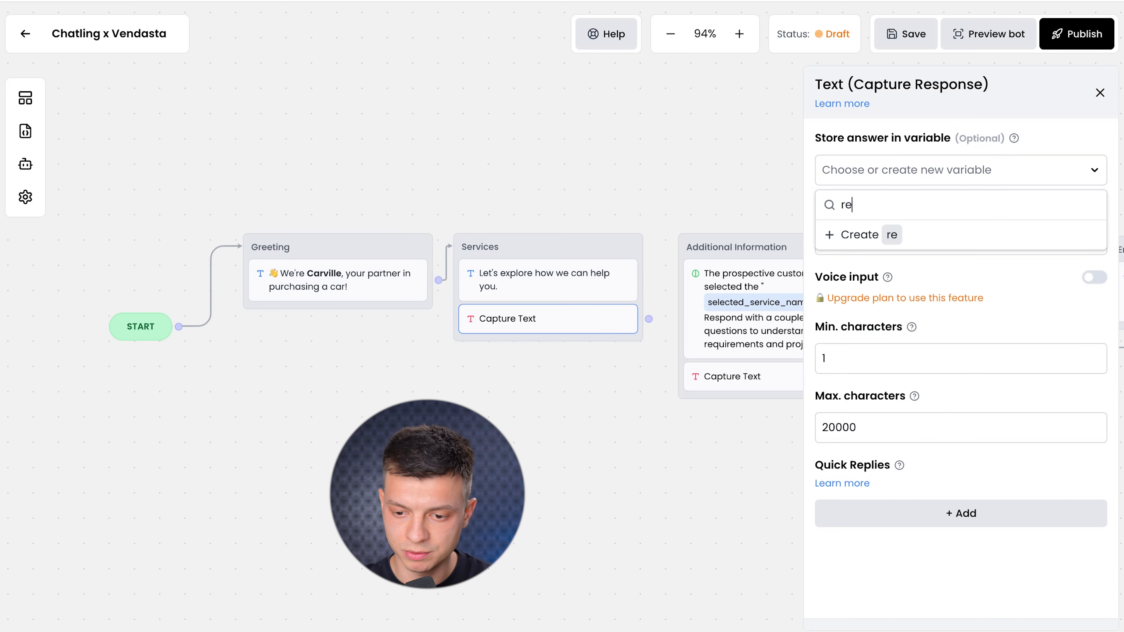
pyautogui.press('Return')
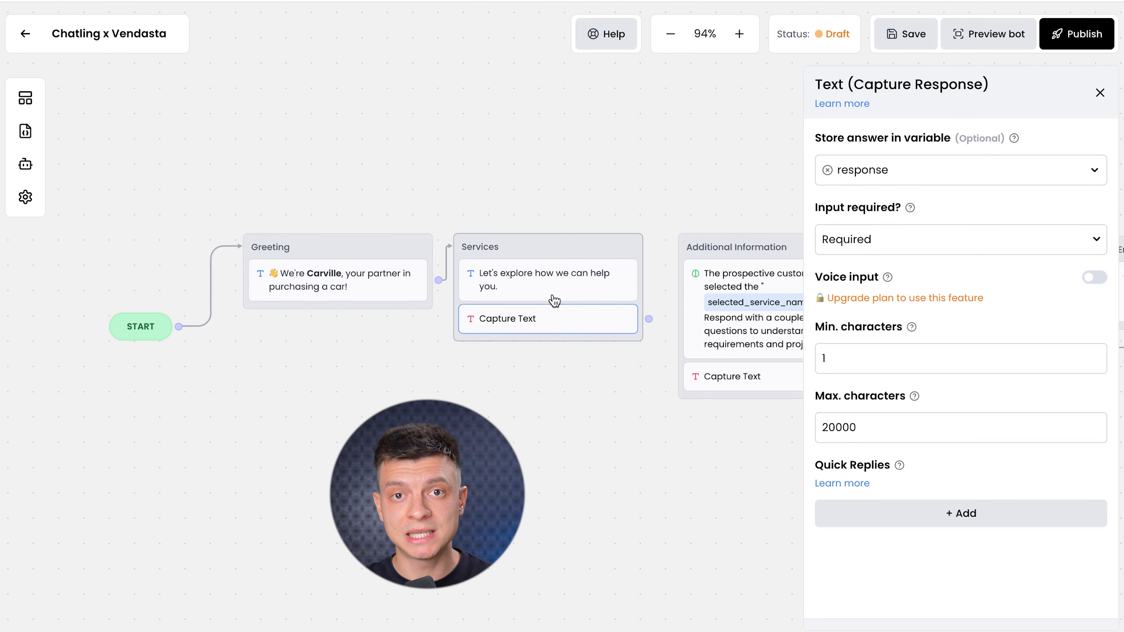
pyautogui.moveTo(649, 319); pyautogui.dragTo(677, 265)
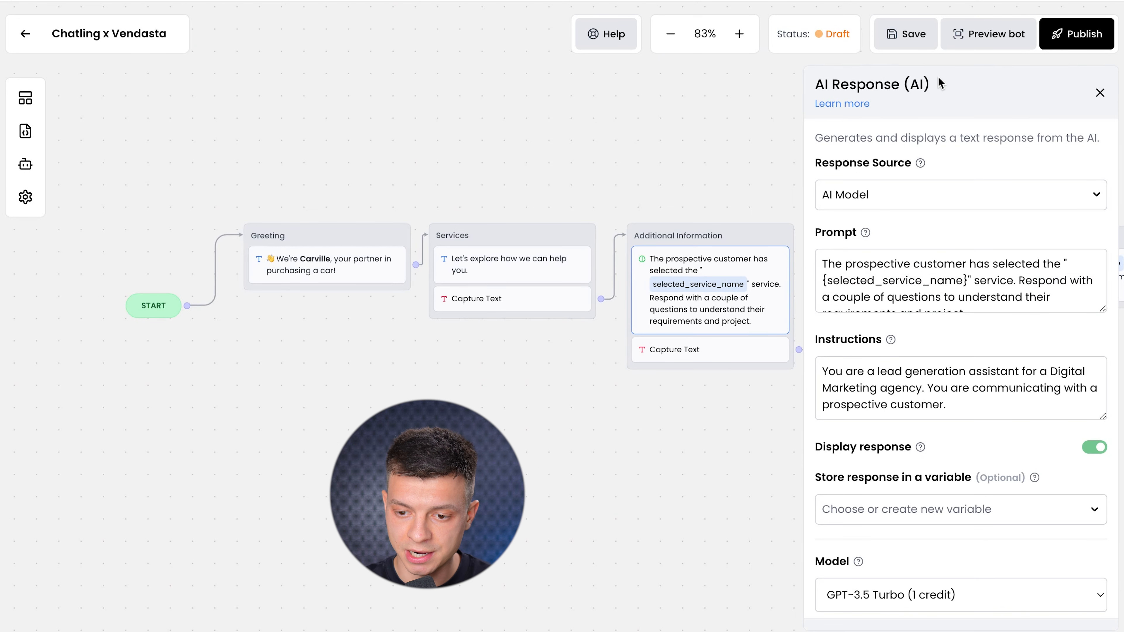
# Set the AI Response source to Knowledge Base.
pyautogui.moveTo(940, 83); pyautogui.dragTo(809, 84)
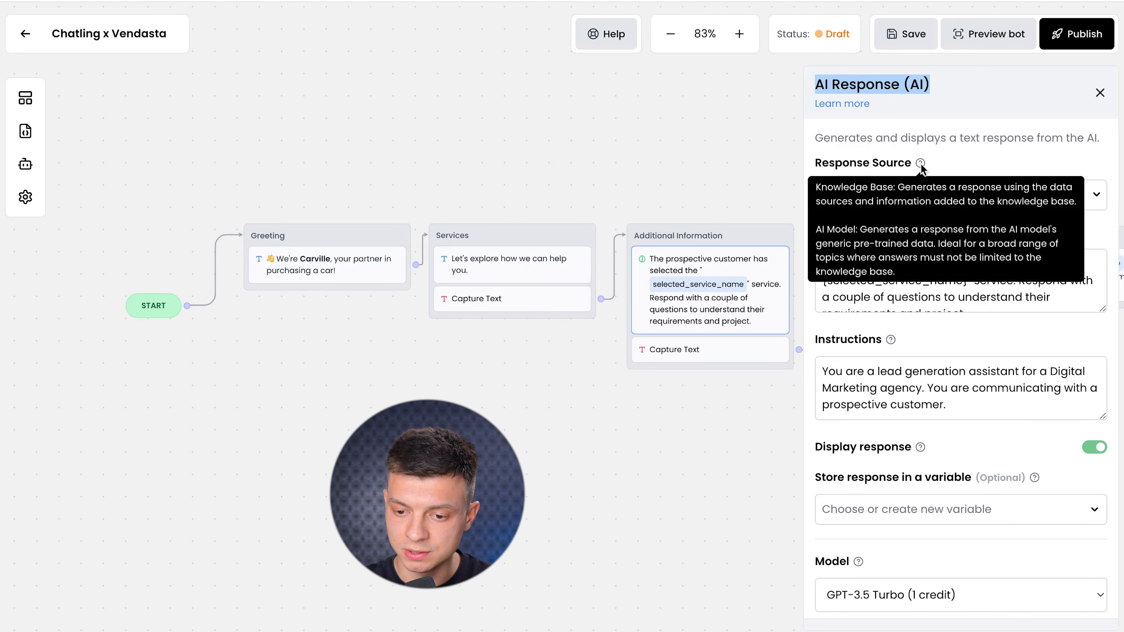
pyautogui.click(973, 146)
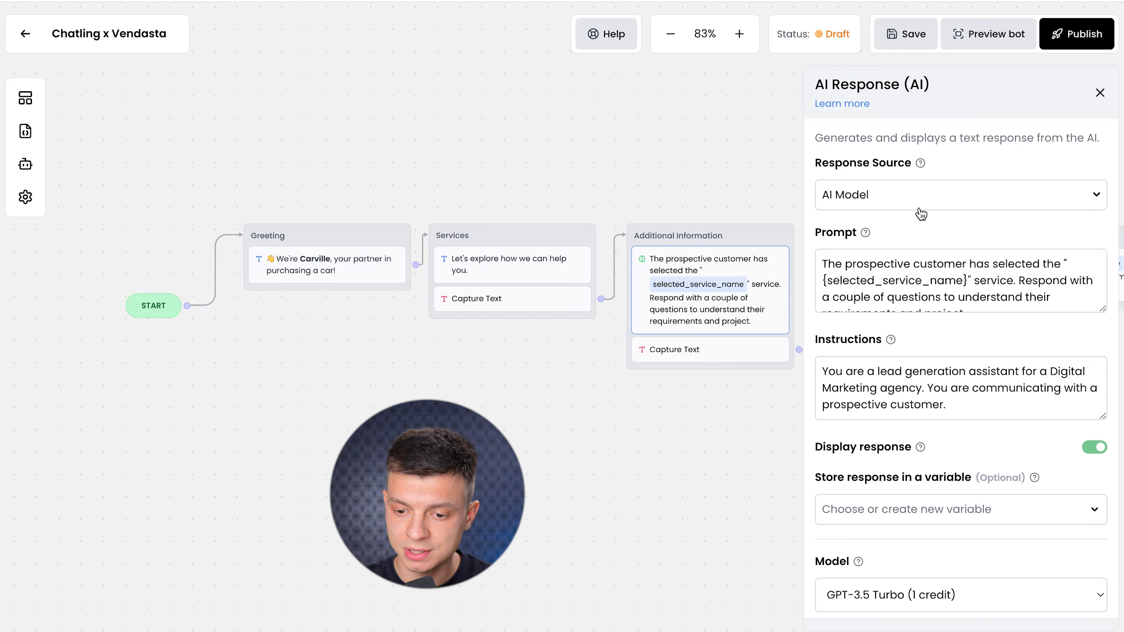
pyautogui.click(893, 199)
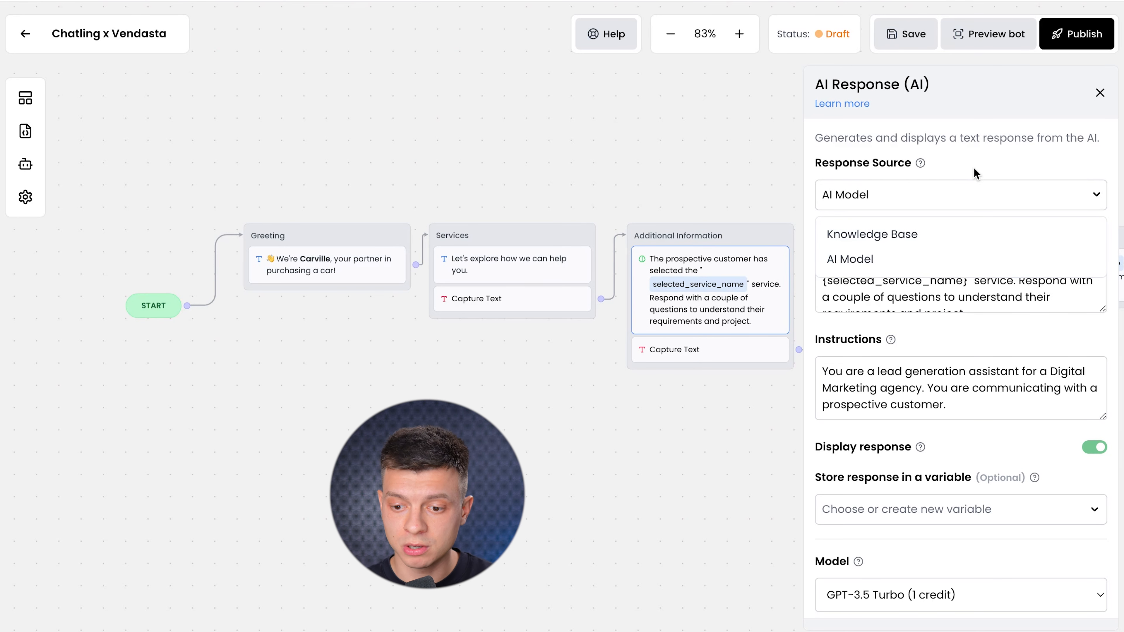
pyautogui.click(1083, 199)
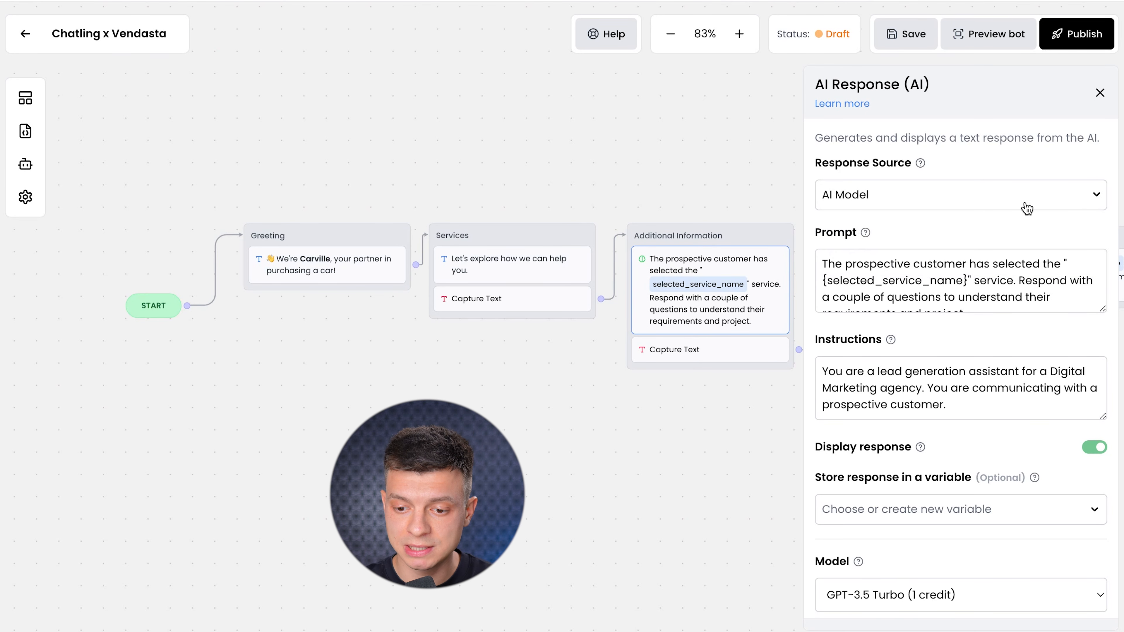
pyautogui.click(953, 200)
pyautogui.click(912, 234)
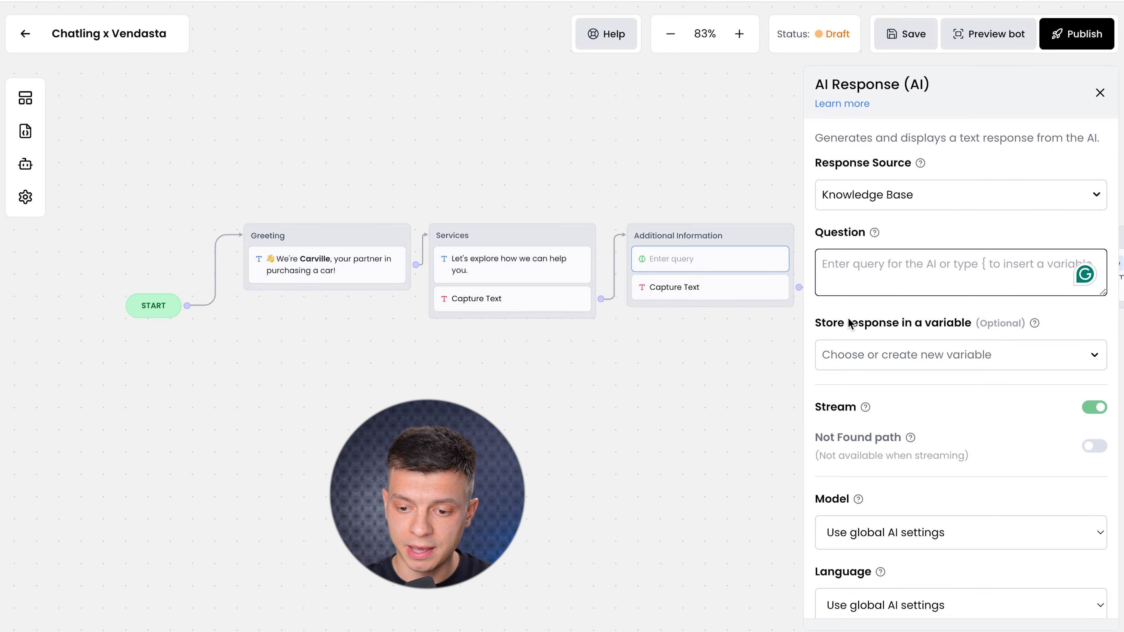
pyautogui.moveTo(870, 233)
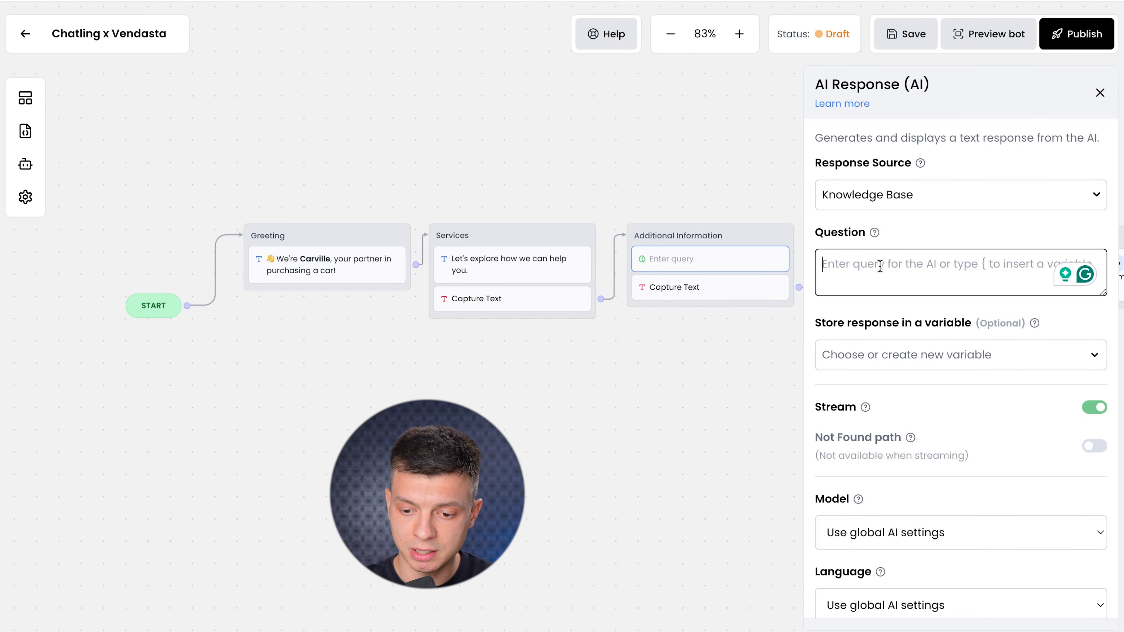
# Enter the prompt 'Here is a user input {response}. Provide customer service based on your knowledge base.' and enable Not Found path.
pyautogui.write('Here is a user input')
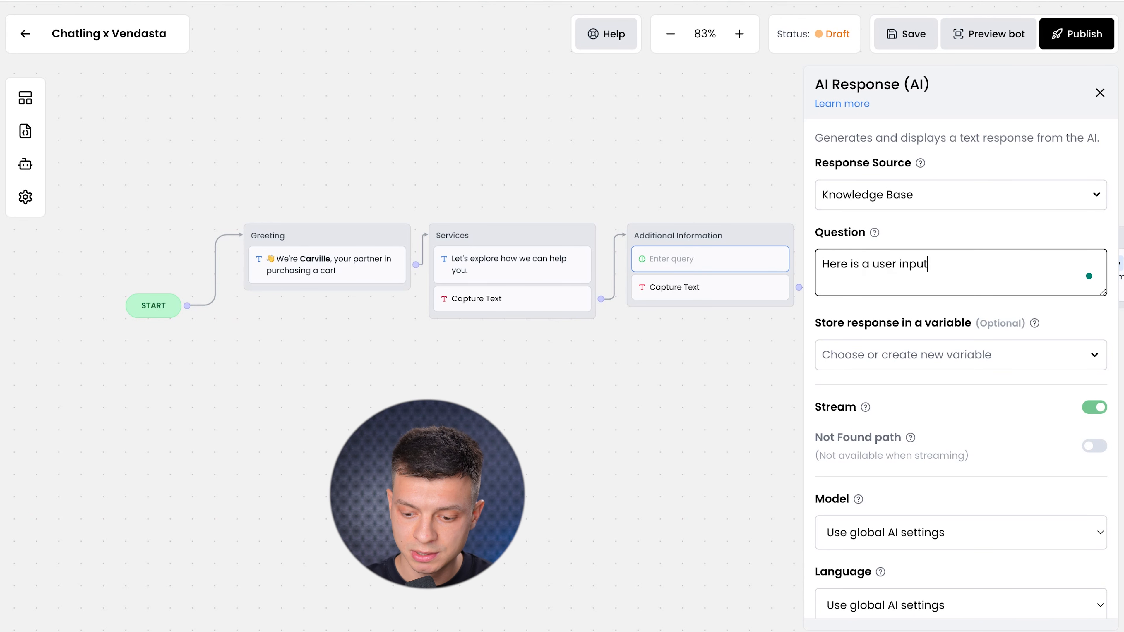
pyautogui.write(' {')
pyautogui.scroll(-2, 926, 412)
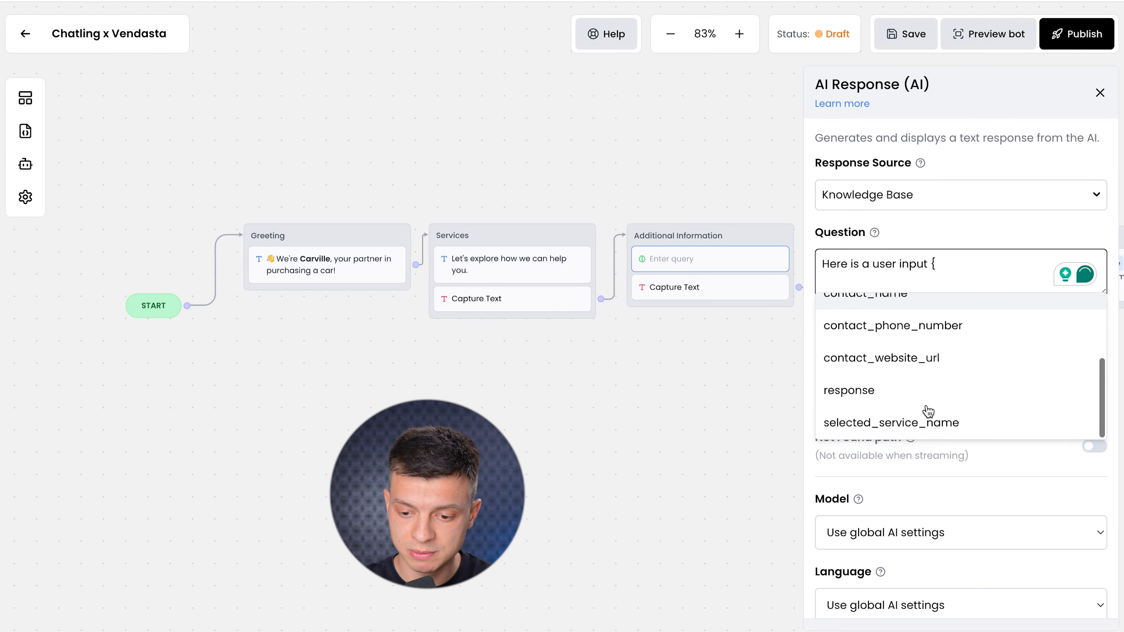
pyautogui.click(912, 404)
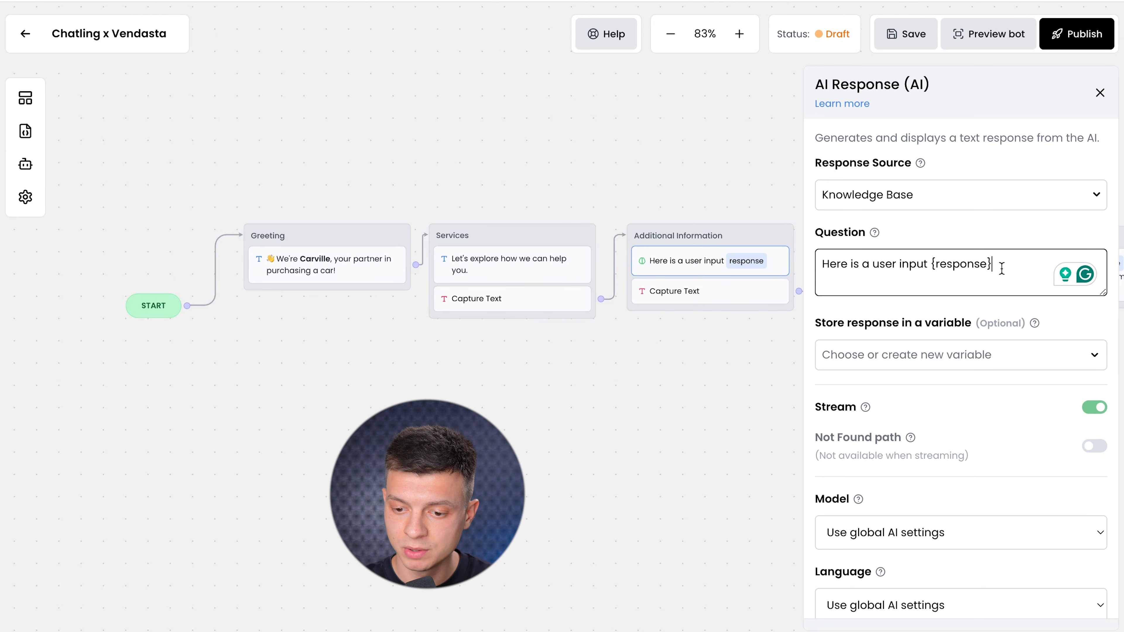
pyautogui.click(1032, 265)
pyautogui.write('. Pro')
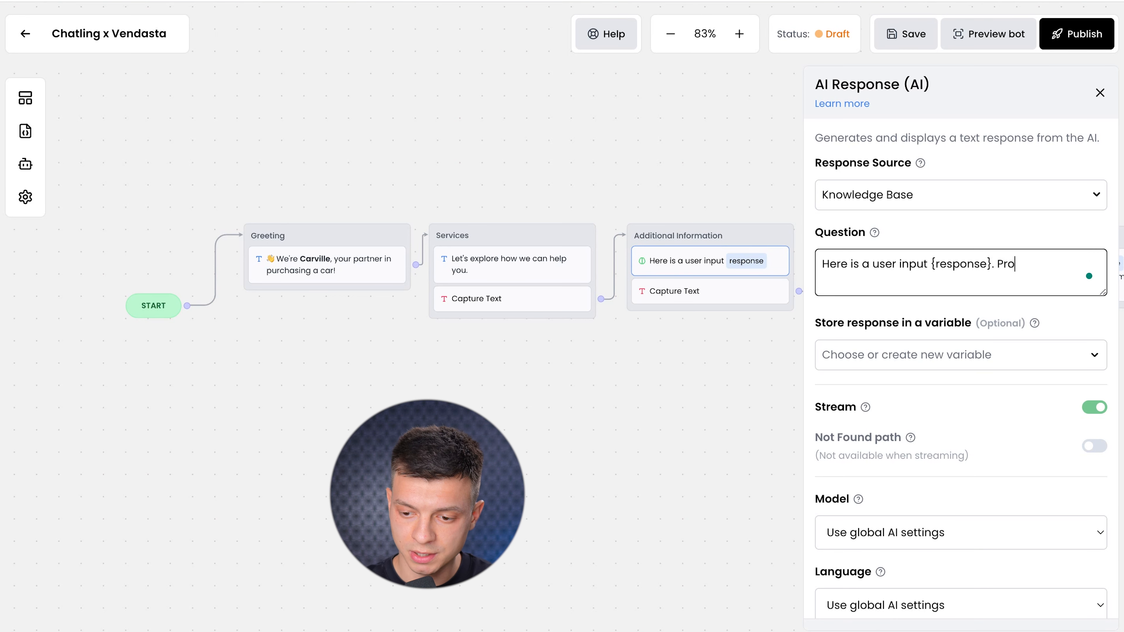
pyautogui.write('vide customer service based on your knowledge base.')
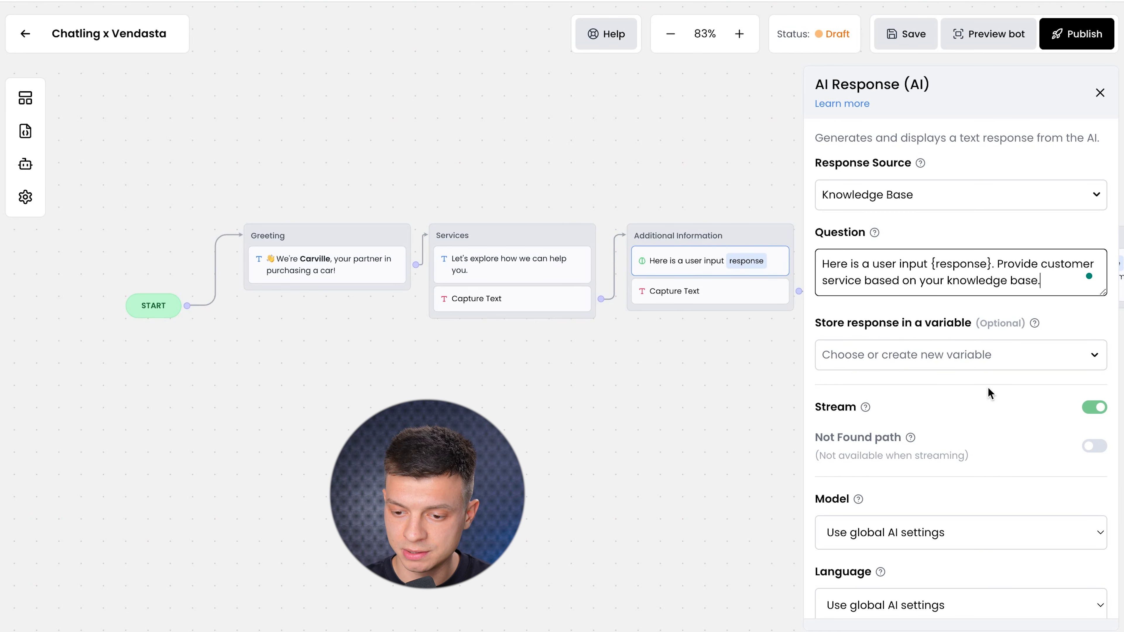
pyautogui.scroll(-2, 991, 393)
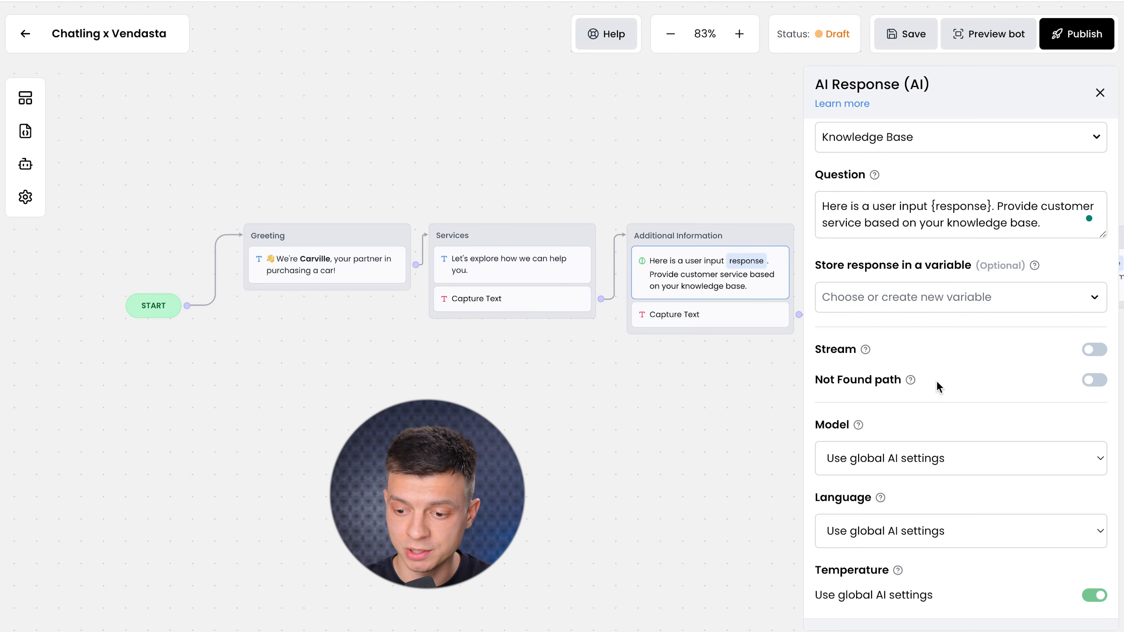
pyautogui.click(1094, 381)
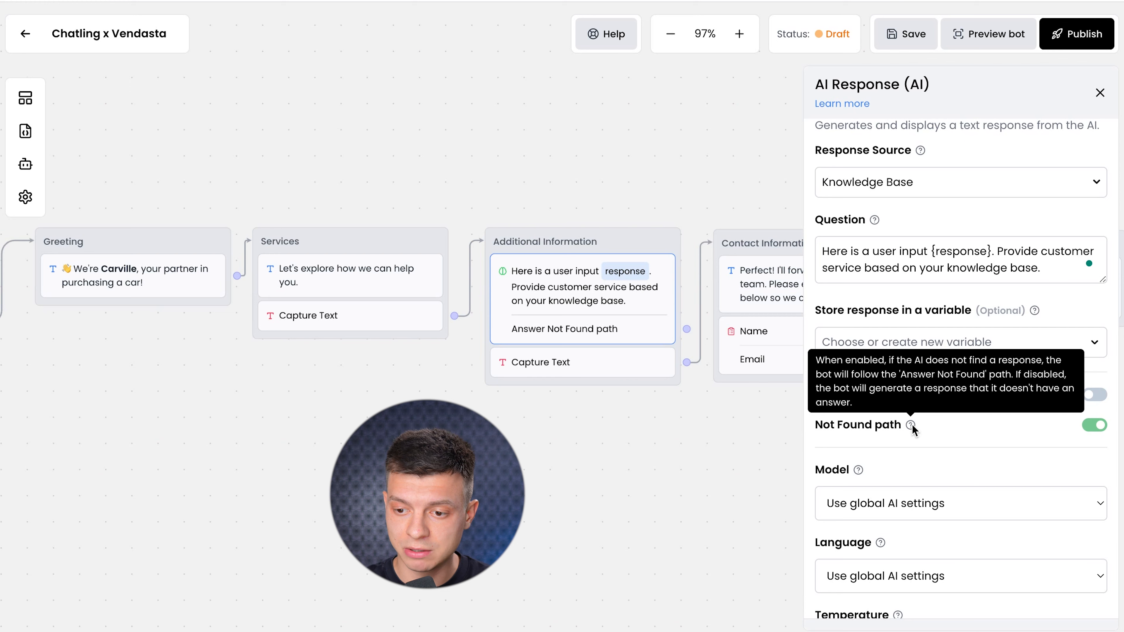
# Reroute Capture Text back to Additional Information and Answer Not Found to Contact Information.
pyautogui.click(1100, 93)
pyautogui.click(703, 353)
pyautogui.moveTo(685, 365); pyautogui.dragTo(648, 231)
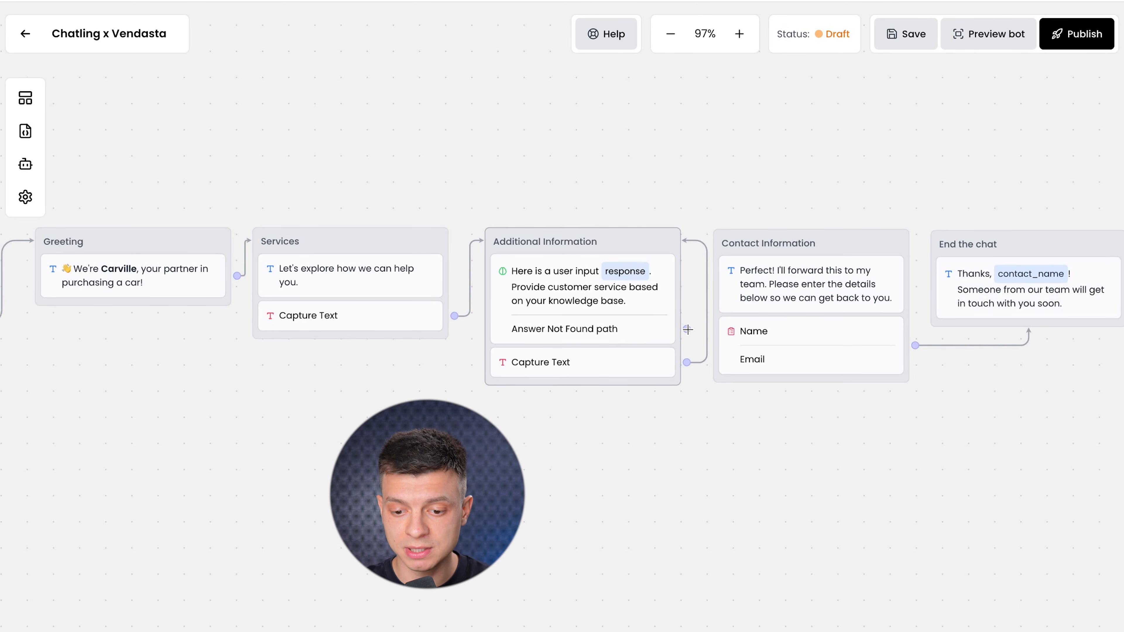
pyautogui.moveTo(686, 329); pyautogui.dragTo(748, 240)
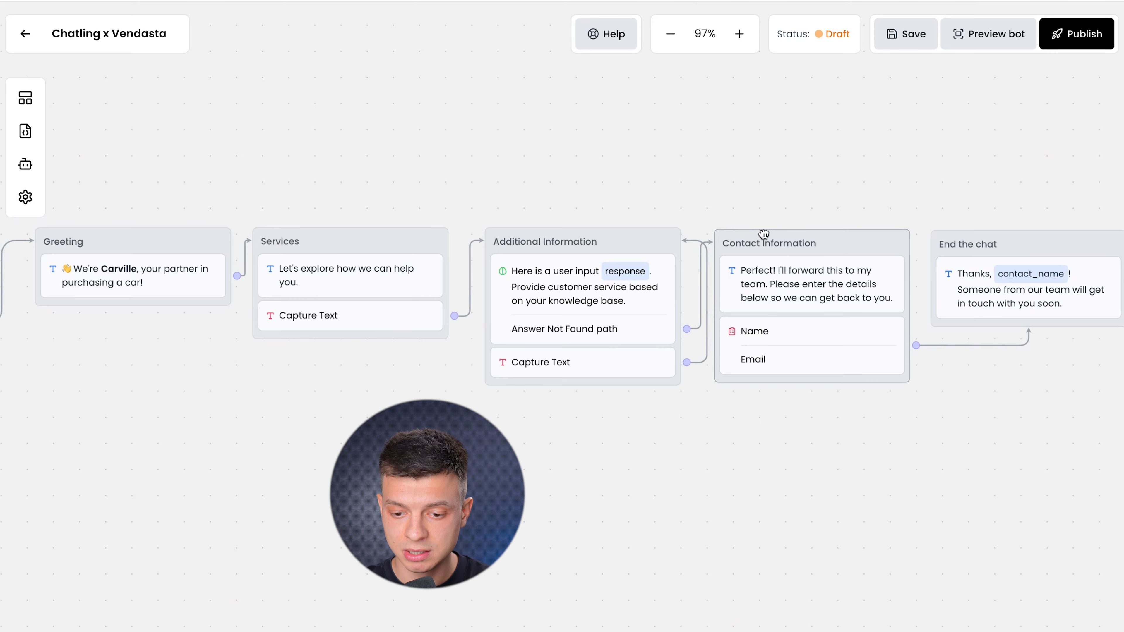
# Rearrange the canvas, shifting the End the chat and Contact Information nodes to the right.
pyautogui.scroll(2, 802, 406)
pyautogui.scroll(3, 800, 403)
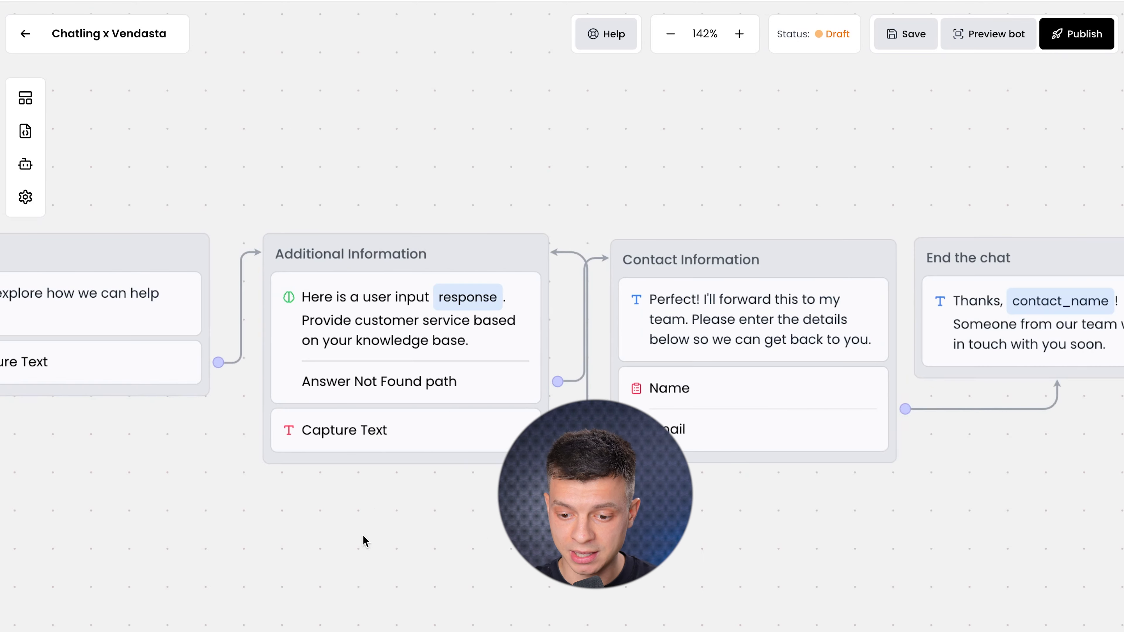
pyautogui.moveTo(575, 499); pyautogui.dragTo(707, 501)
pyautogui.scroll(2, 395, 496)
pyautogui.scroll(-5, 394, 496)
pyautogui.moveTo(650, 200); pyautogui.dragTo(854, 208)
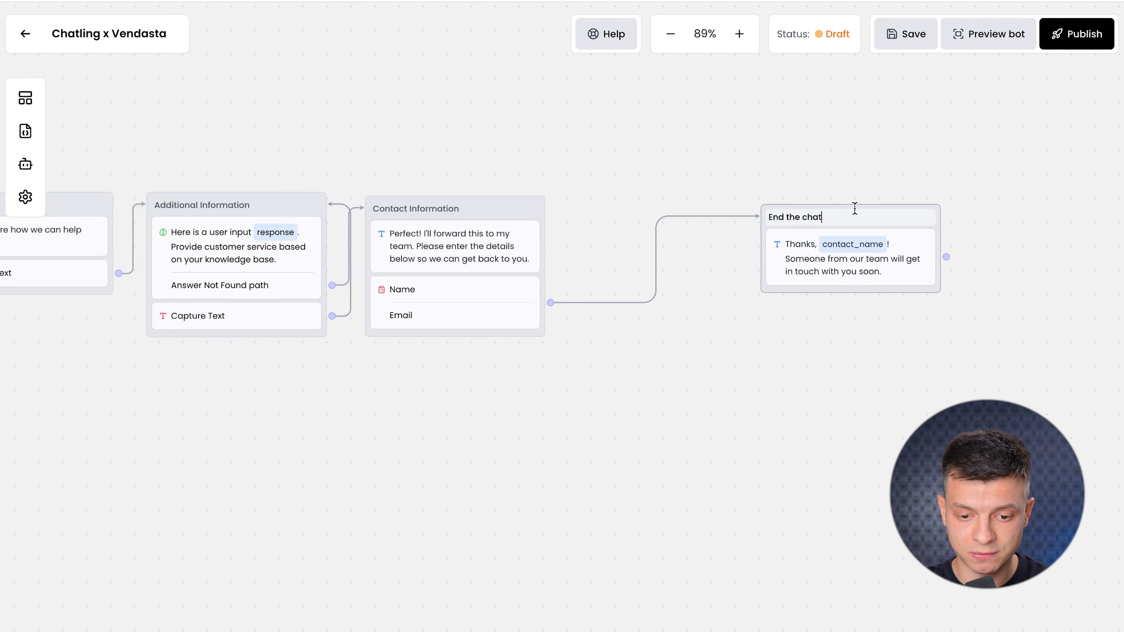
pyautogui.moveTo(502, 206); pyautogui.dragTo(547, 221)
# Replace 'Perfect!' with 'I don't an answer.' in the Contact Information message.
pyautogui.click(547, 221)
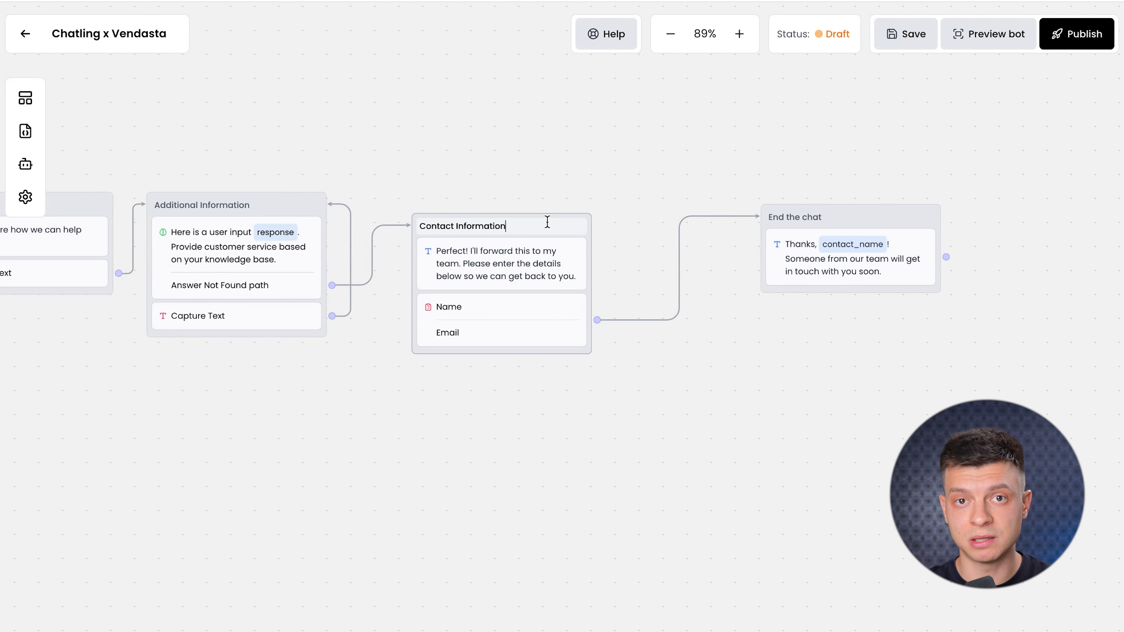
pyautogui.click(507, 284)
pyautogui.click(877, 179)
pyautogui.hotkey('alt', 'BackSpace')
pyautogui.write("I don't an answer. I'll forward this to my team.")
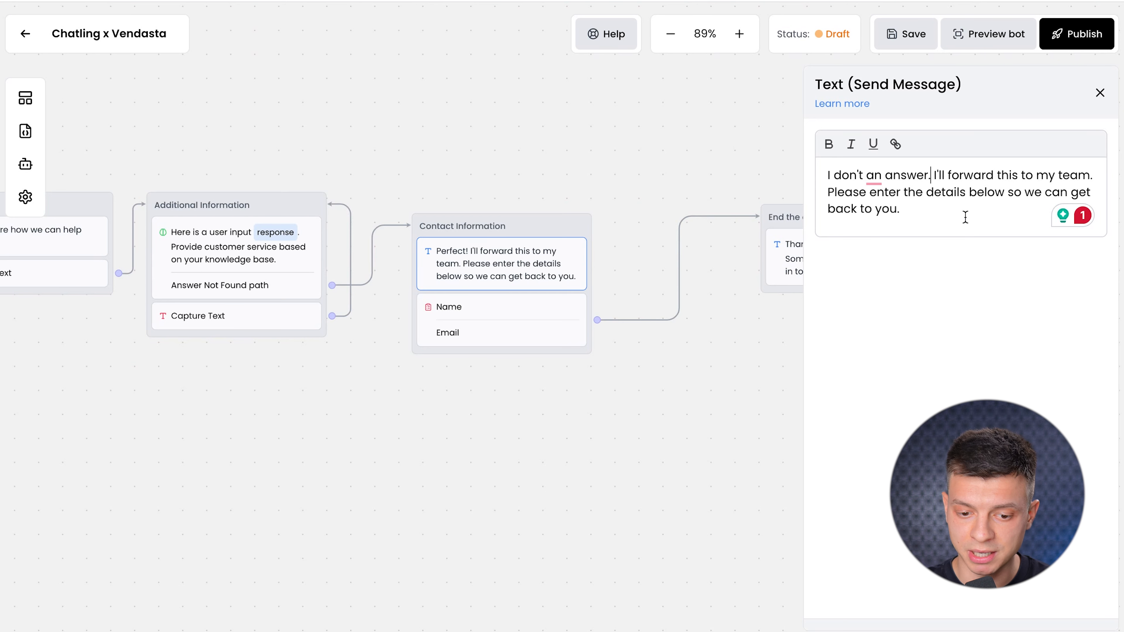
# Review the Name and Email form settings, then delete the Contact Information link to End the chat.
pyautogui.click(483, 309)
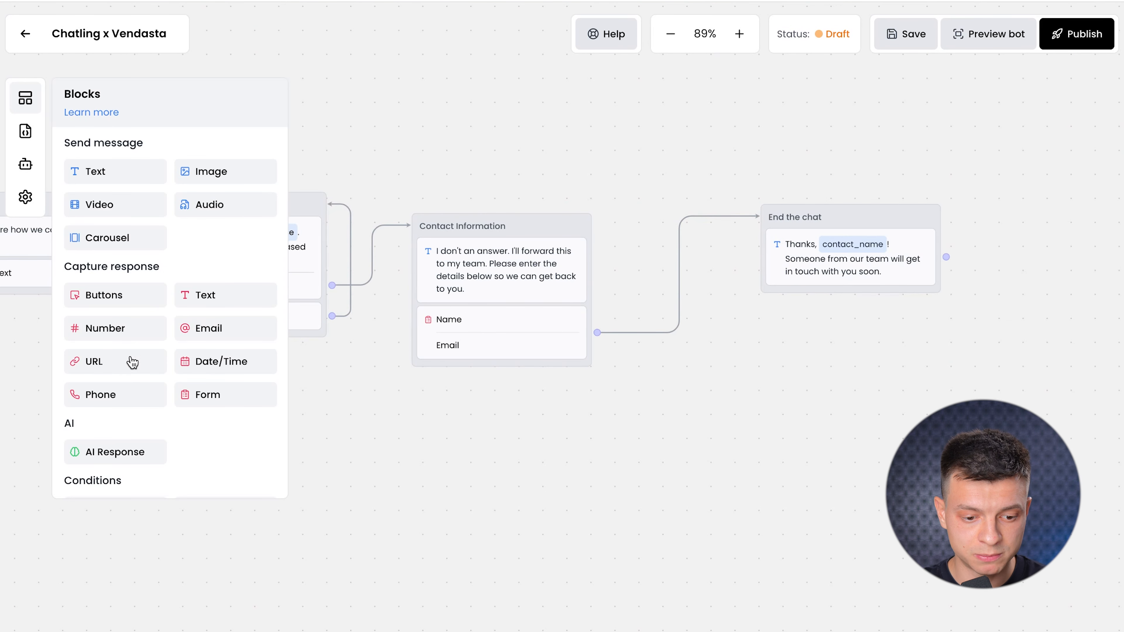
pyautogui.click(471, 323)
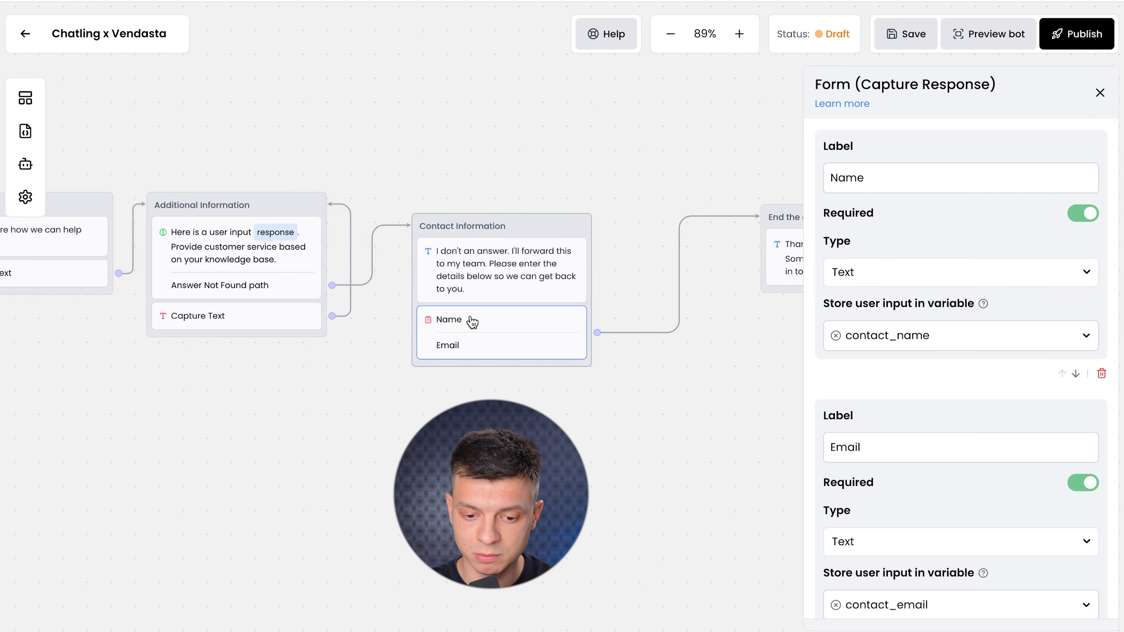
pyautogui.scroll(-1, 946, 370)
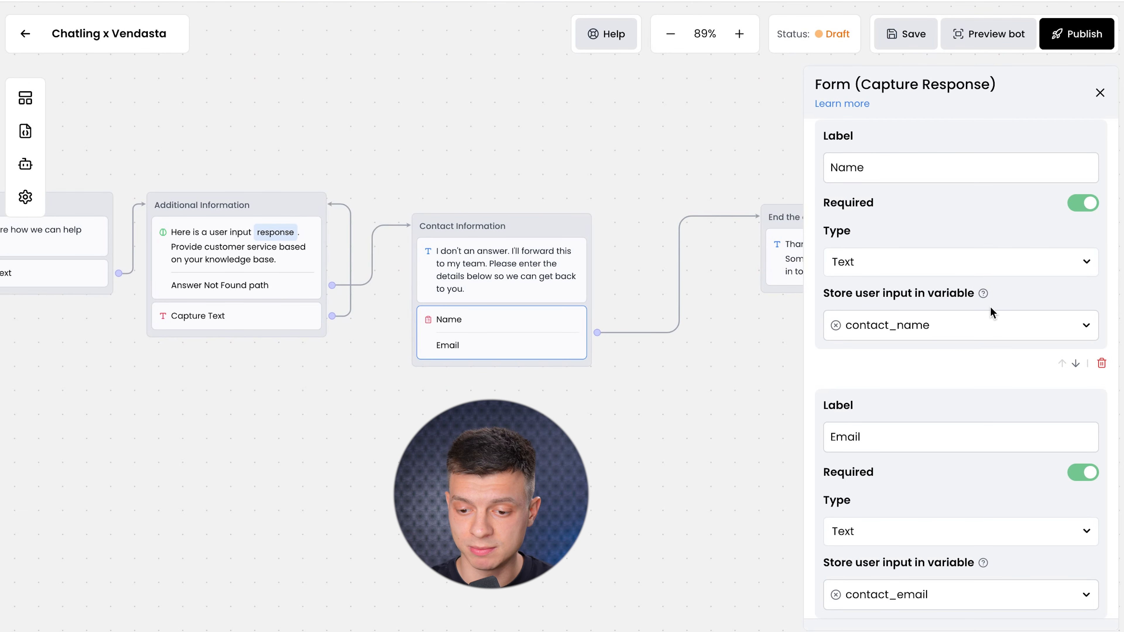
pyautogui.scroll(-1, 955, 359)
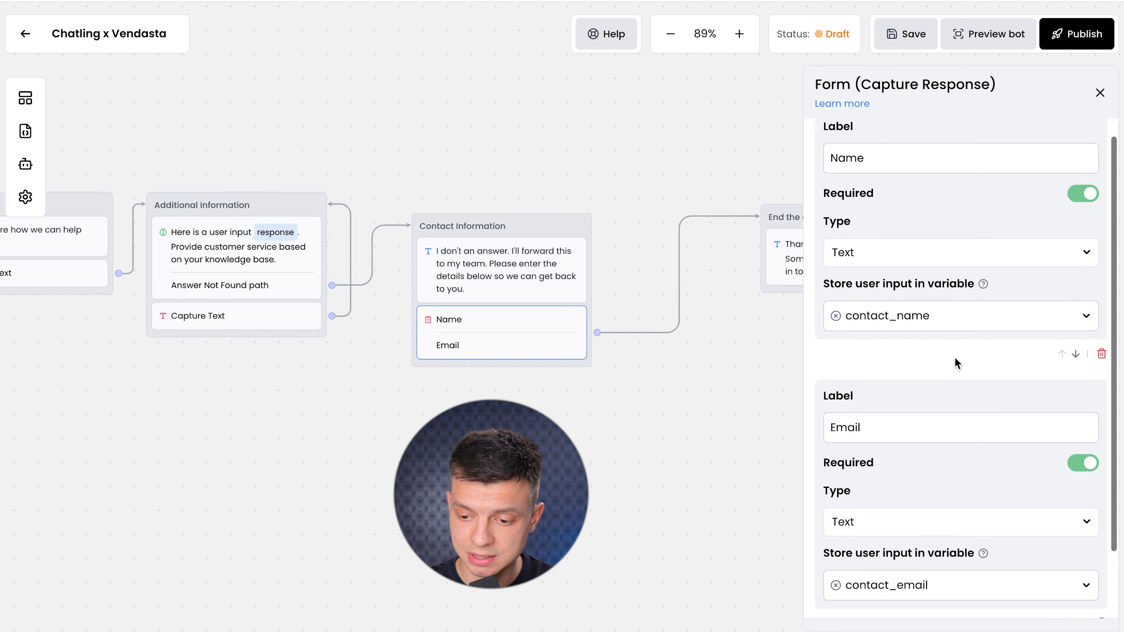
pyautogui.scroll(-2, 693, 462)
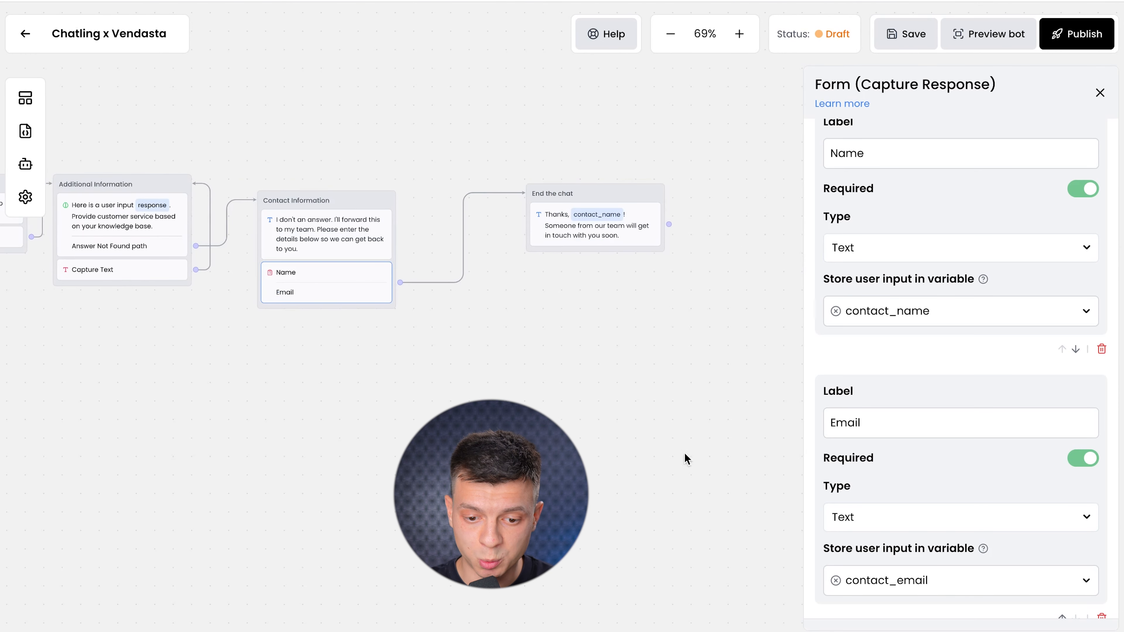
pyautogui.rightClick(454, 282)
pyautogui.click(466, 289)
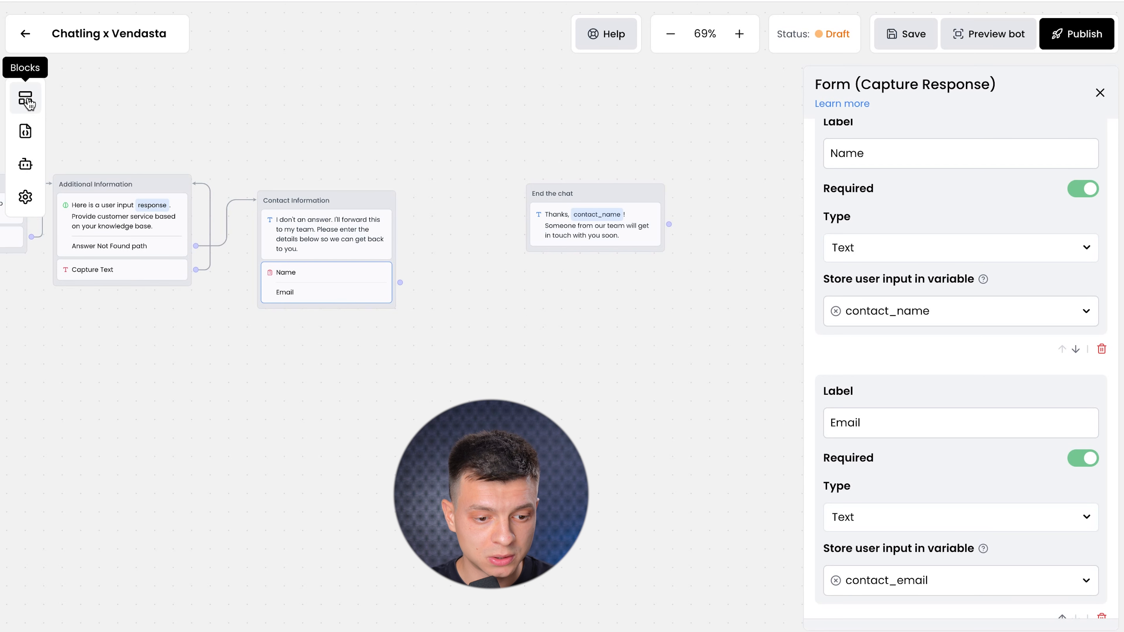
# Drag an HTTP Request block below the Chatling flow and switch its method from GET to POST.
pyautogui.click(25, 101)
pyautogui.scroll(-5, 128, 421)
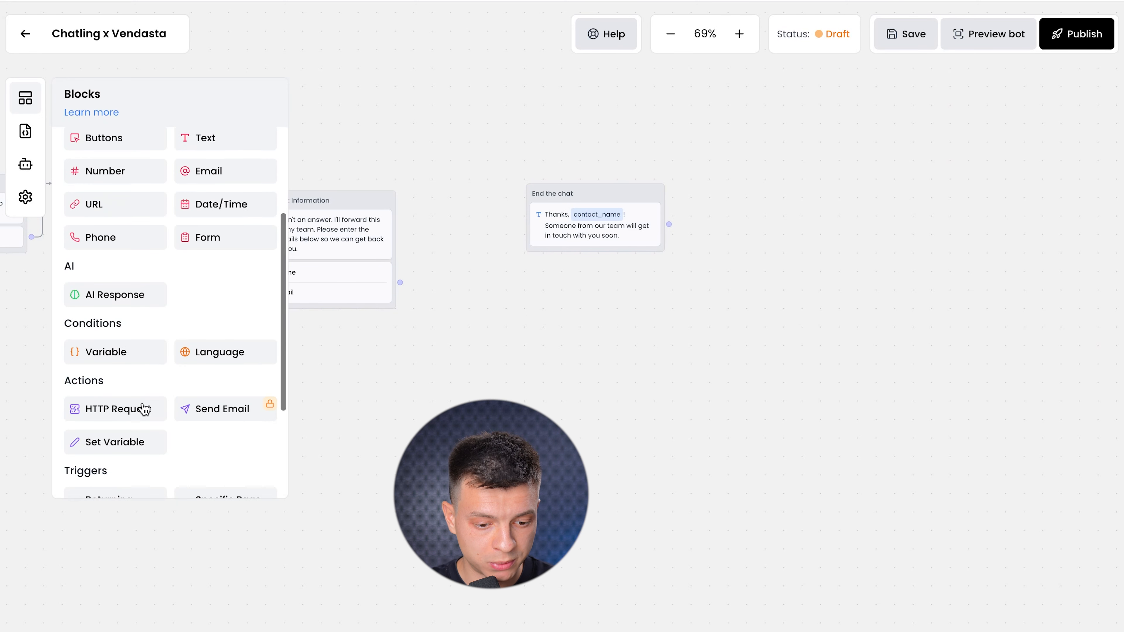
pyautogui.moveTo(120, 363); pyautogui.dragTo(525, 367)
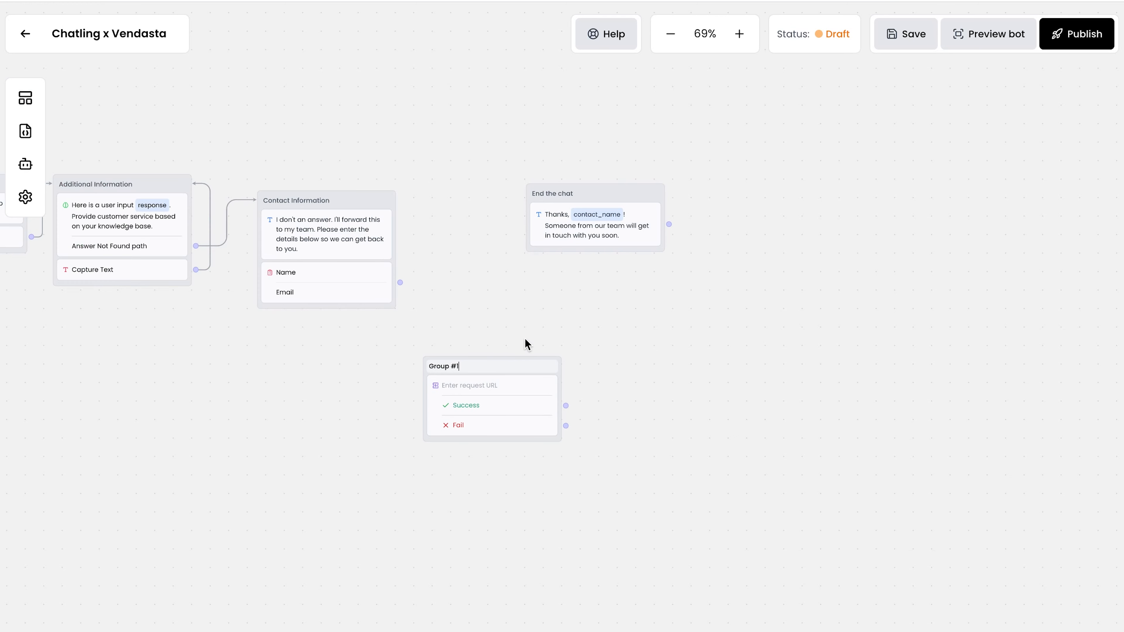
pyautogui.click(509, 396)
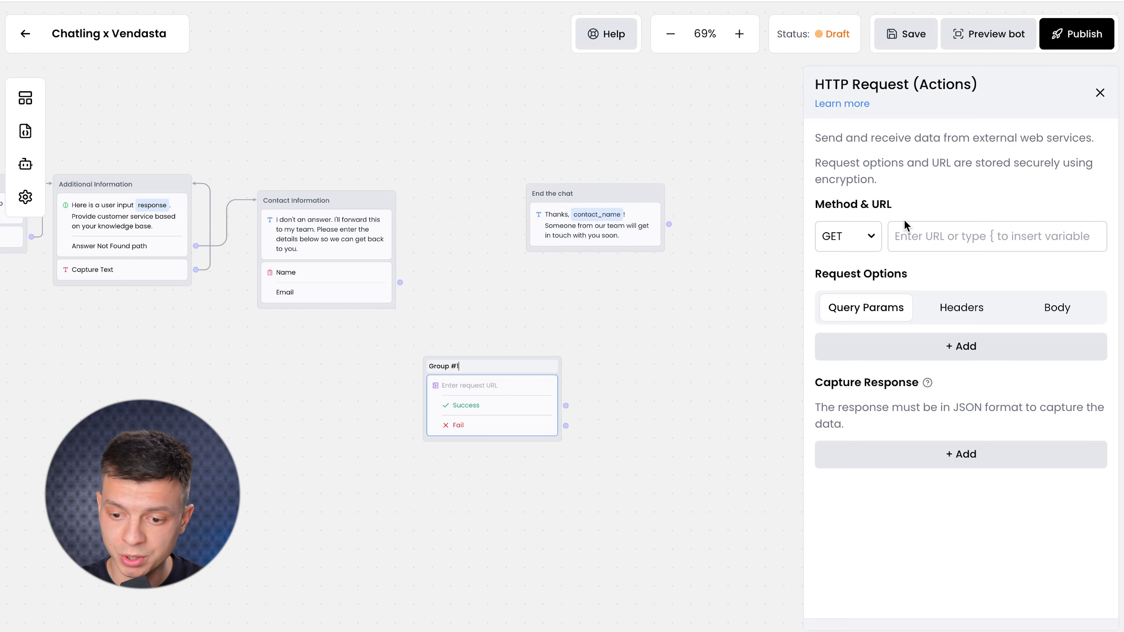
pyautogui.click(868, 235)
pyautogui.click(843, 303)
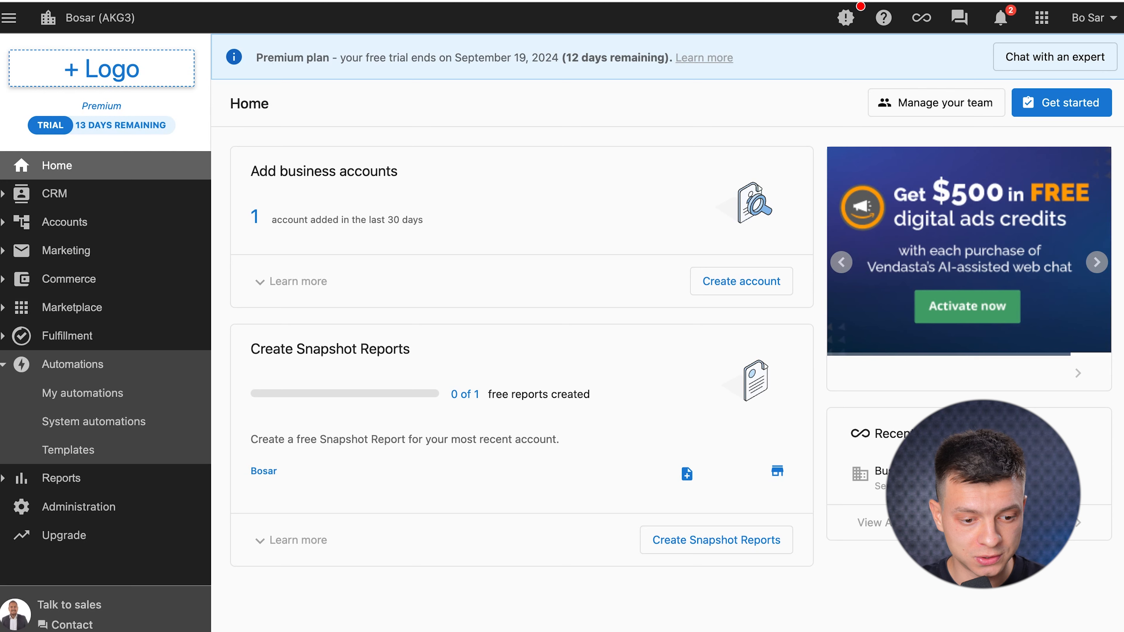
# Go through the CRM contacts to the Automations > My automations list.
pyautogui.click(50, 193)
pyautogui.click(57, 224)
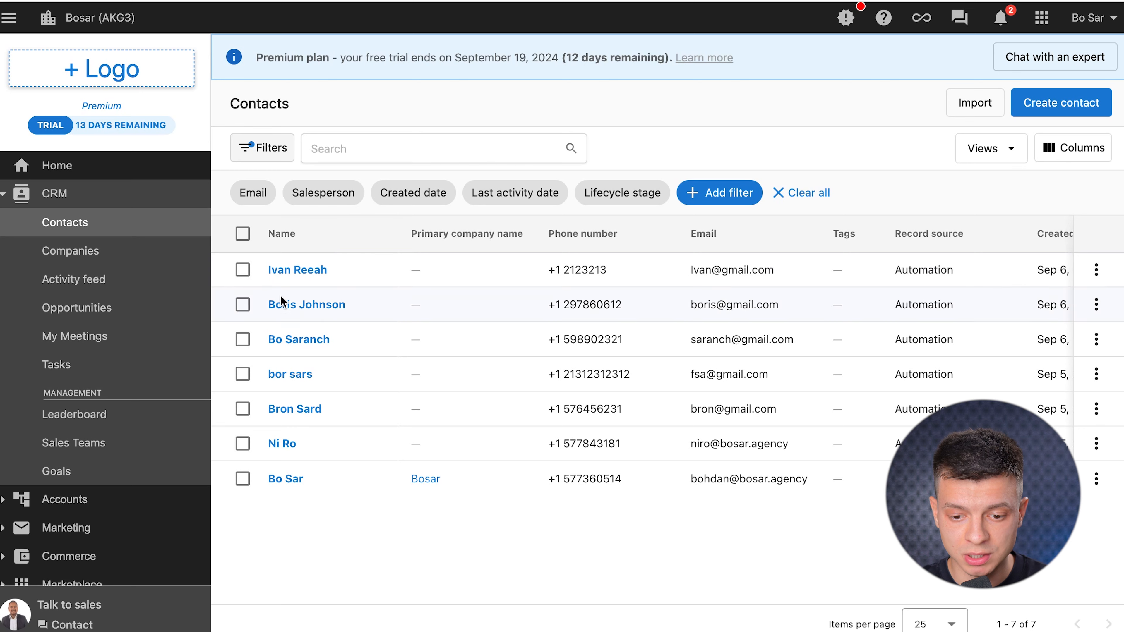
pyautogui.scroll(-4, 133, 443)
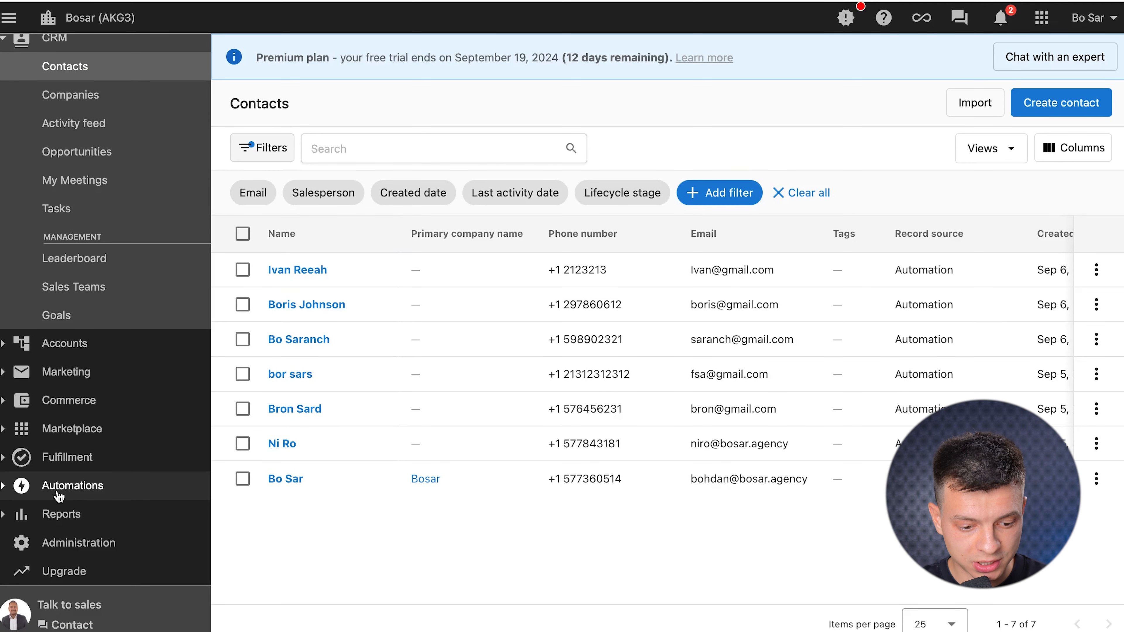
pyautogui.click(59, 487)
pyautogui.click(119, 394)
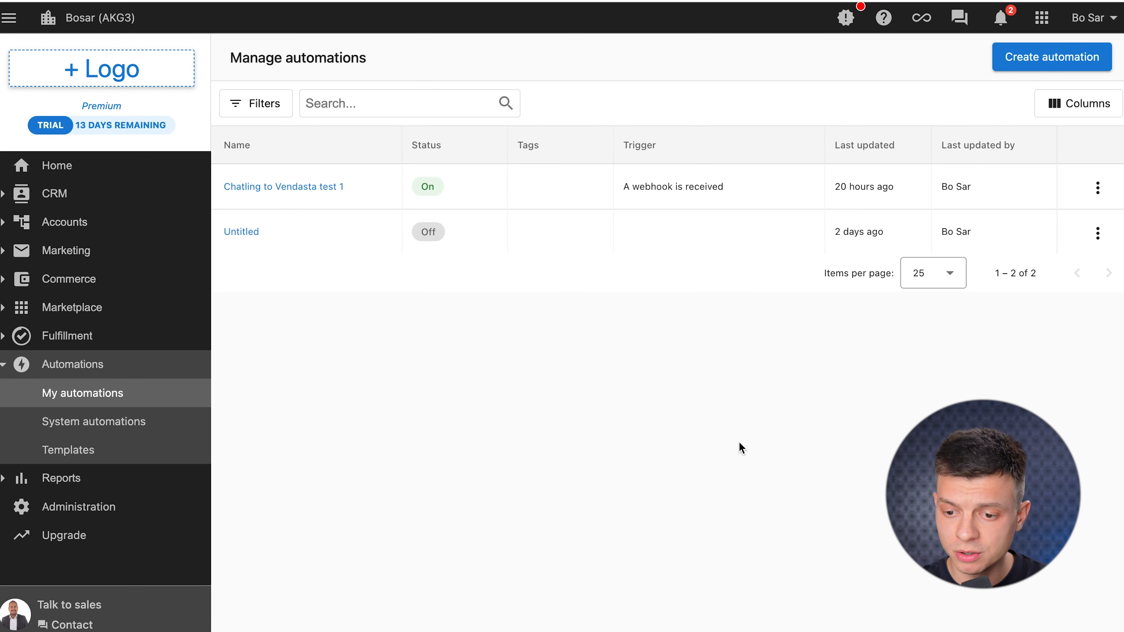
# Create a new automation starting from the Blank template.
pyautogui.click(1028, 66)
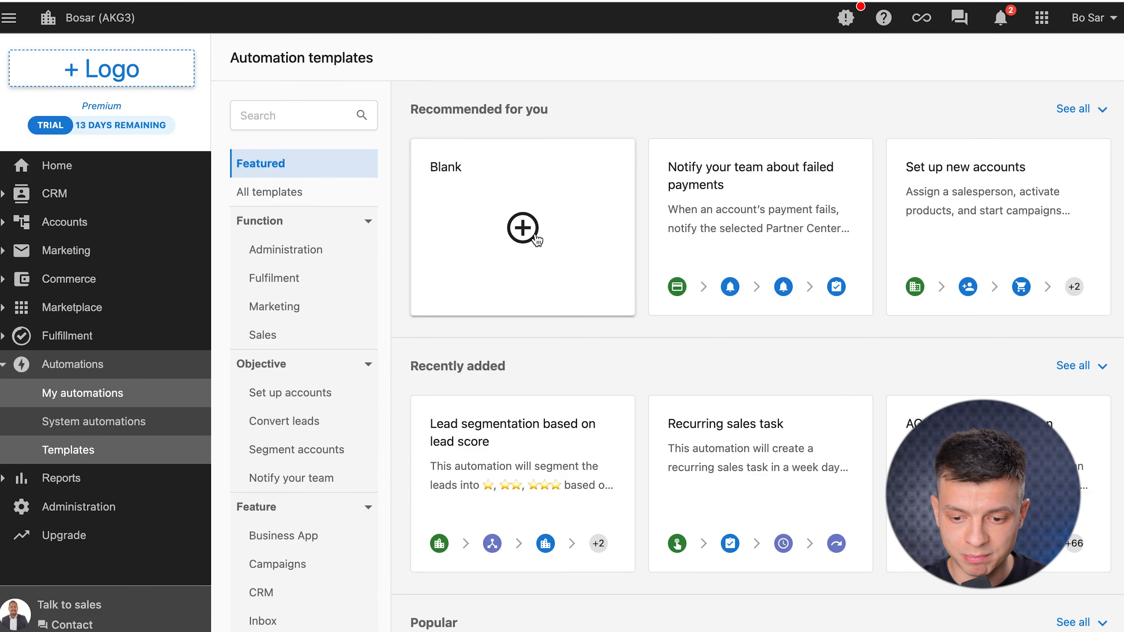
pyautogui.click(537, 239)
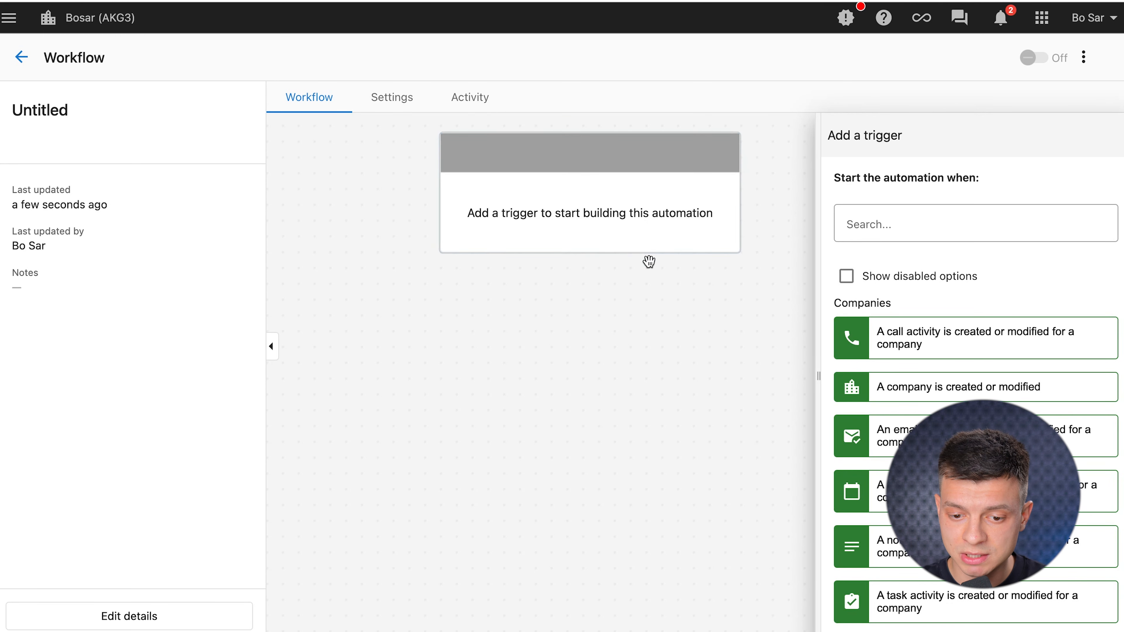
pyautogui.moveTo(674, 335); pyautogui.dragTo(607, 386)
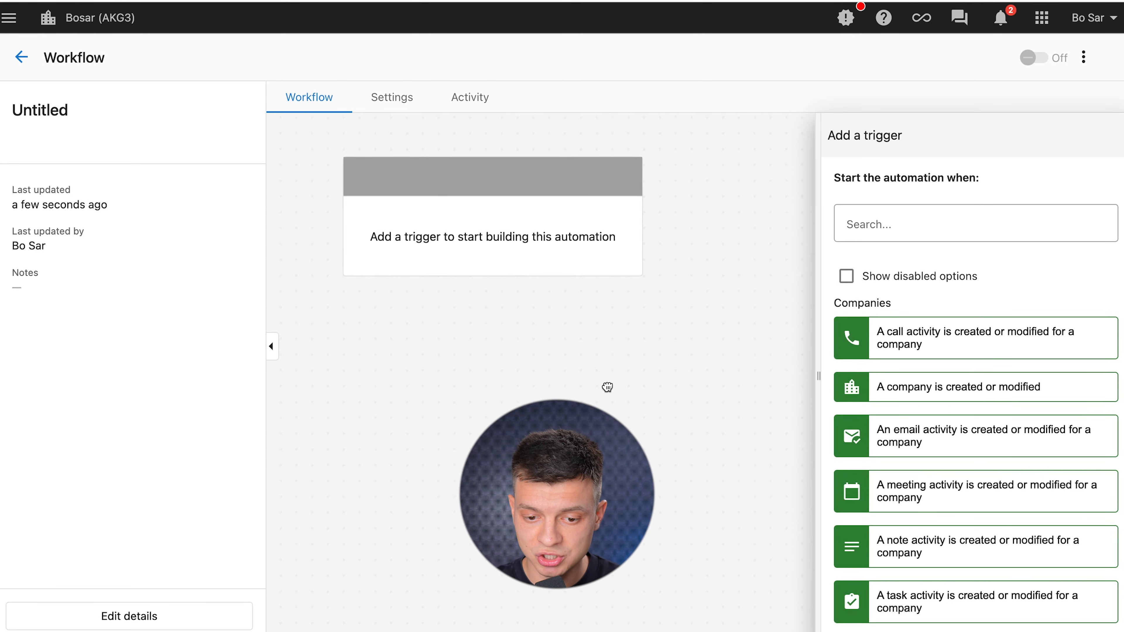
# Choose 'A webhook is received' as the automation's trigger.
pyautogui.scroll(-8, 915, 427)
pyautogui.scroll(-15, 915, 427)
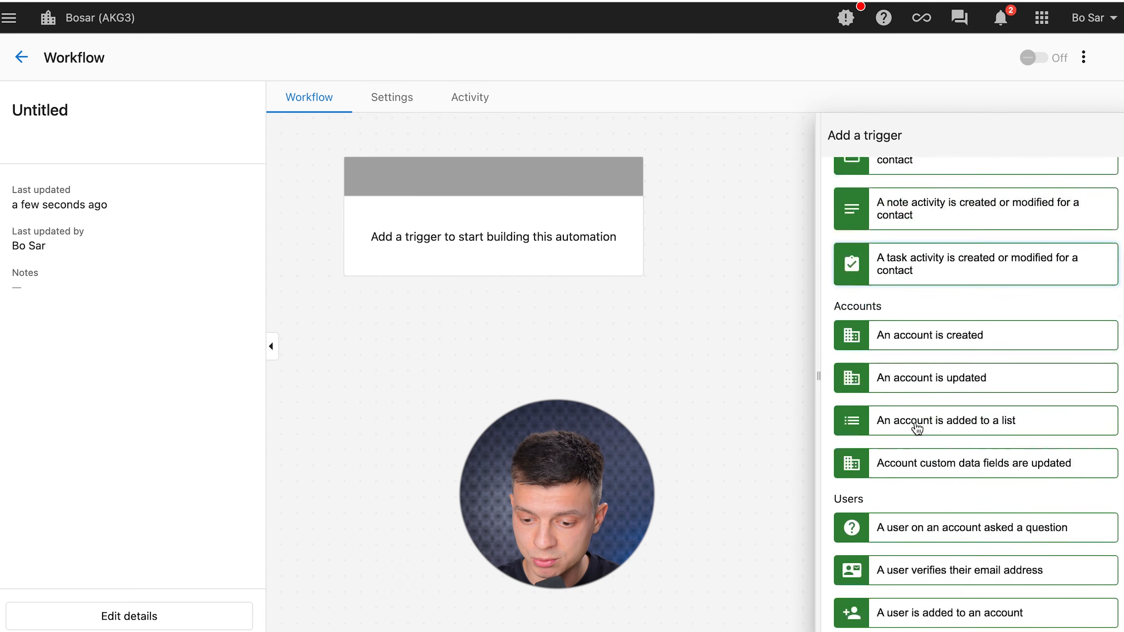
pyautogui.scroll(-8, 916, 427)
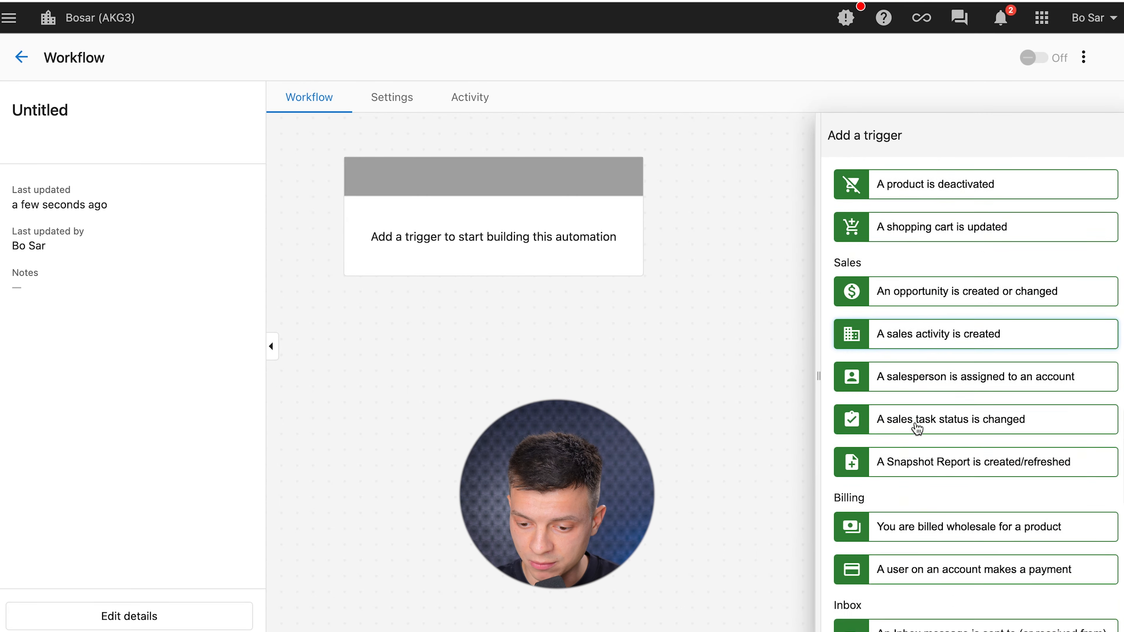
pyautogui.scroll(-9, 916, 427)
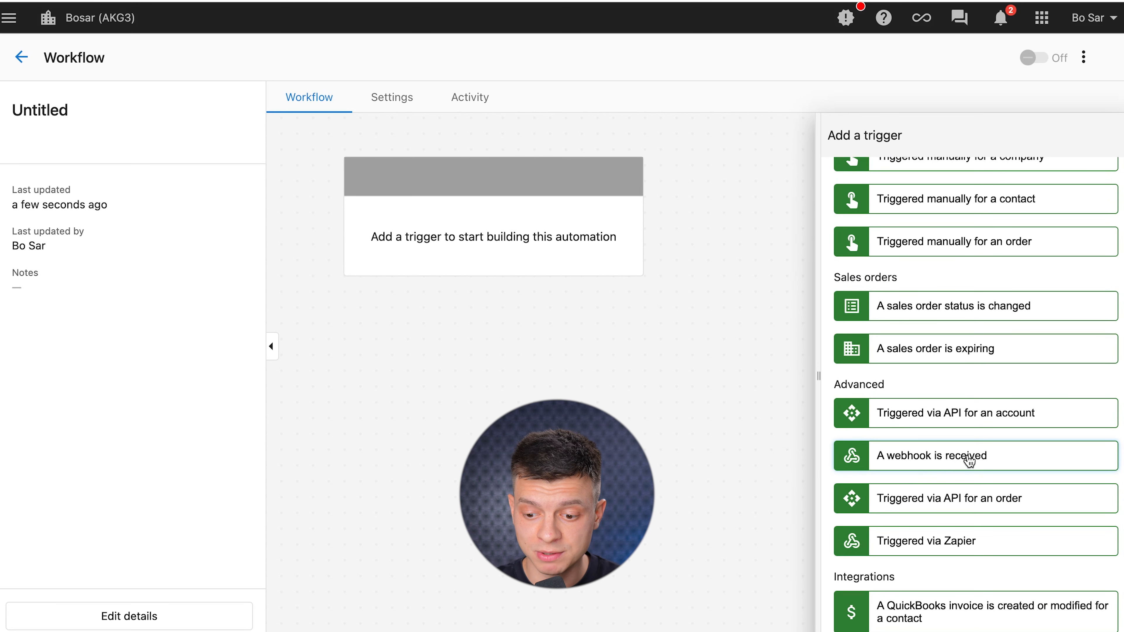
pyautogui.click(937, 455)
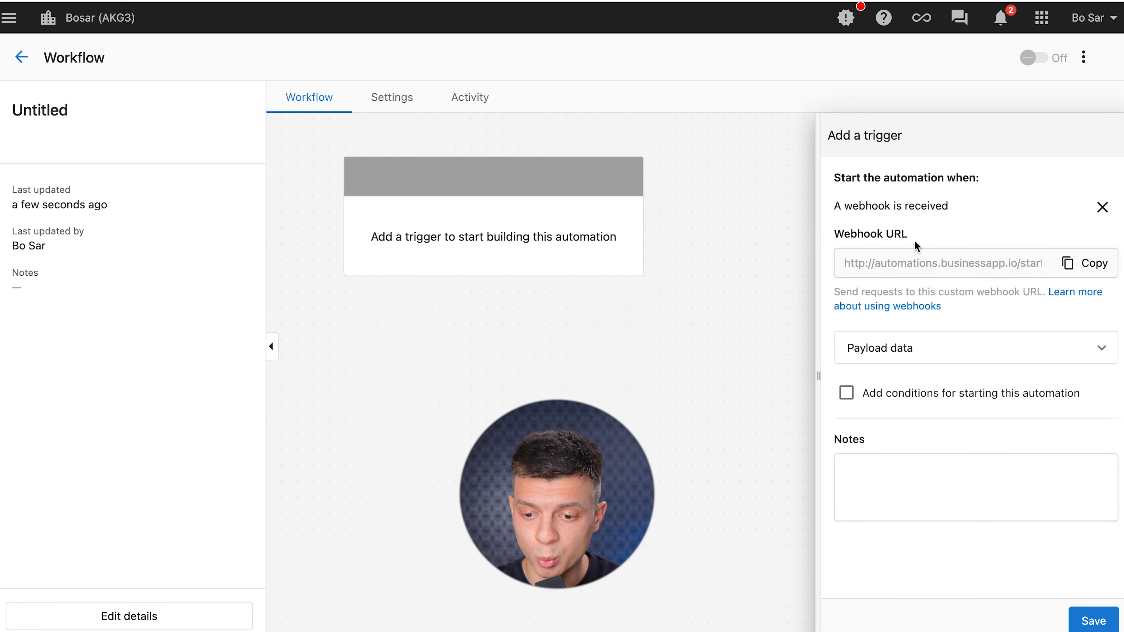
# Copy the Vendasta webhook URL and paste it into Chatling's HTTP Request URL field.
pyautogui.click(1093, 263)
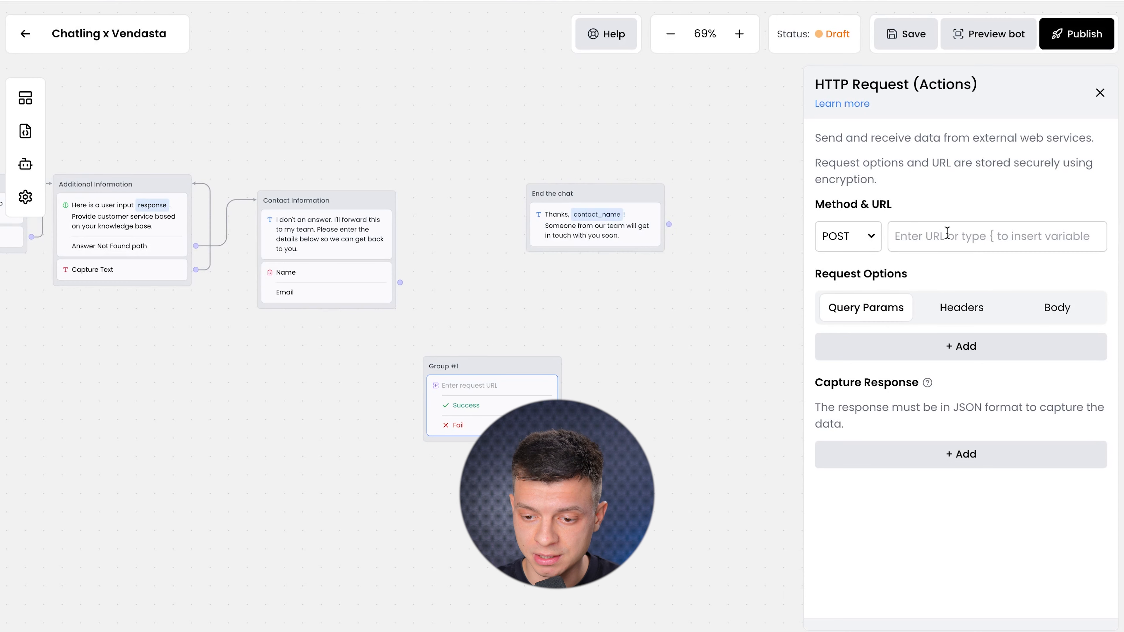
pyautogui.click(948, 236)
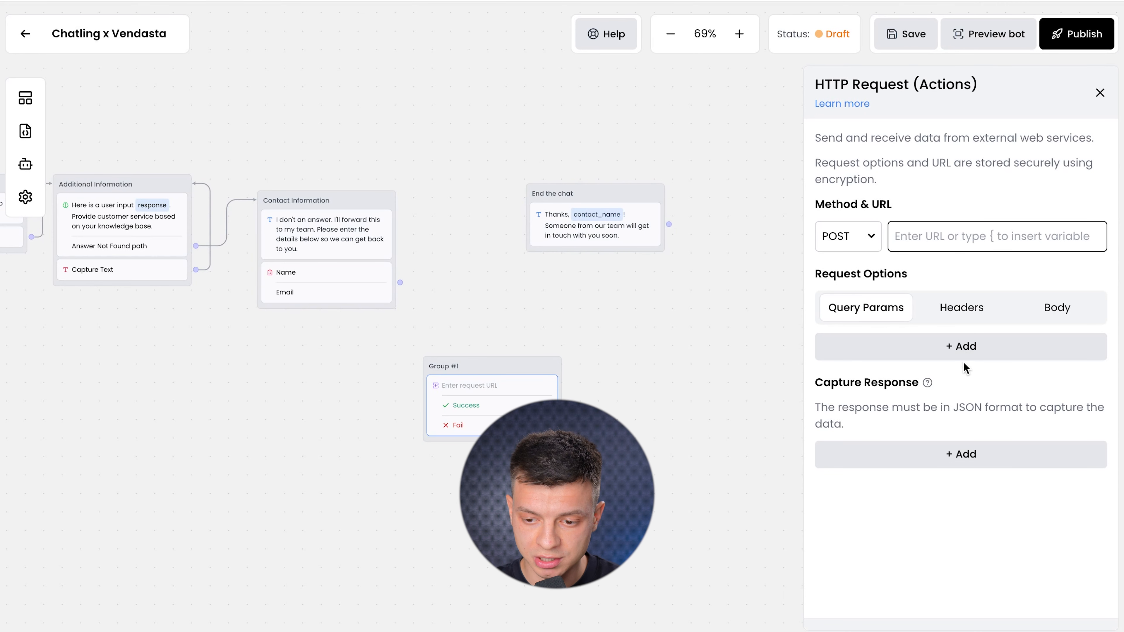
pyautogui.hotkey('ctrl', 'v')
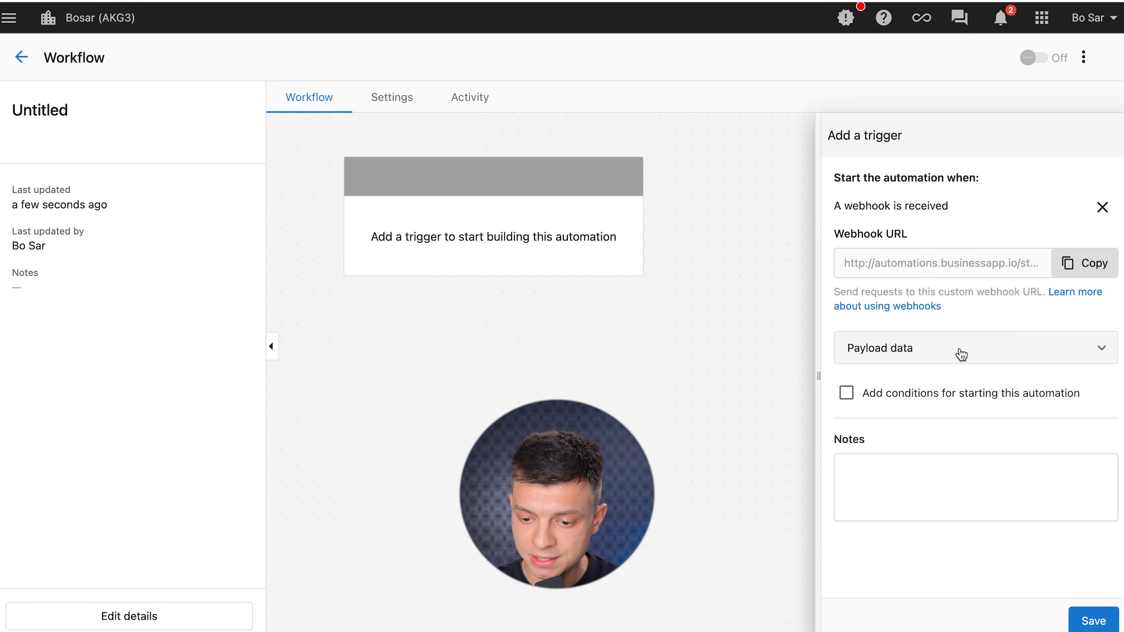
# Expand the webhook's Payload data section and look over the Expected payload.
pyautogui.click(956, 355)
pyautogui.scroll(-3, 1023, 414)
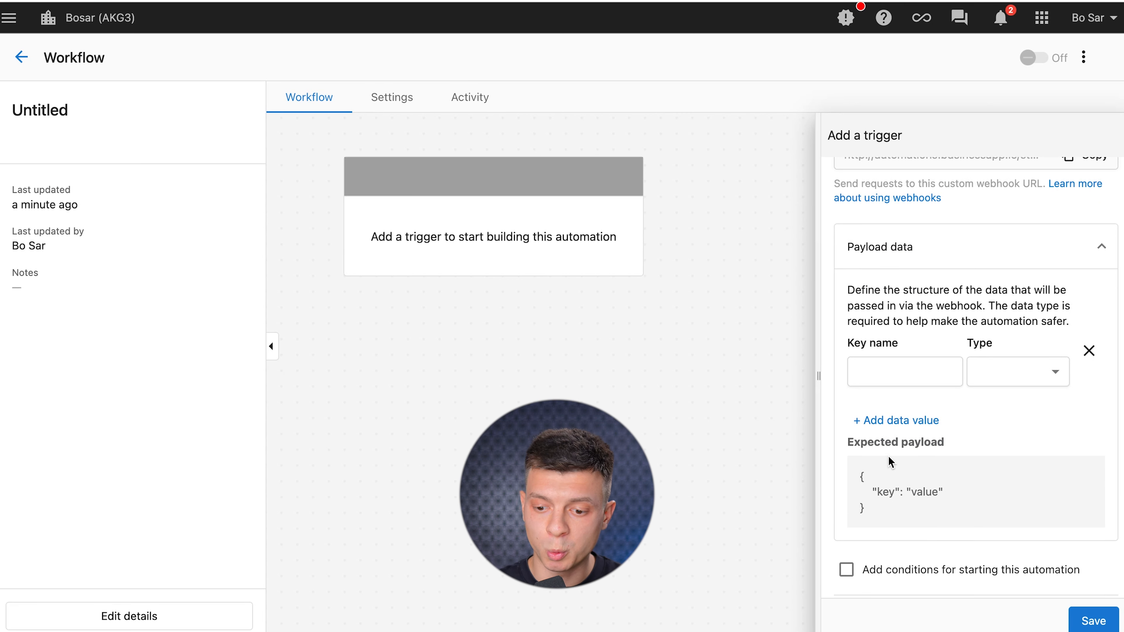
pyautogui.moveTo(854, 442); pyautogui.dragTo(948, 453)
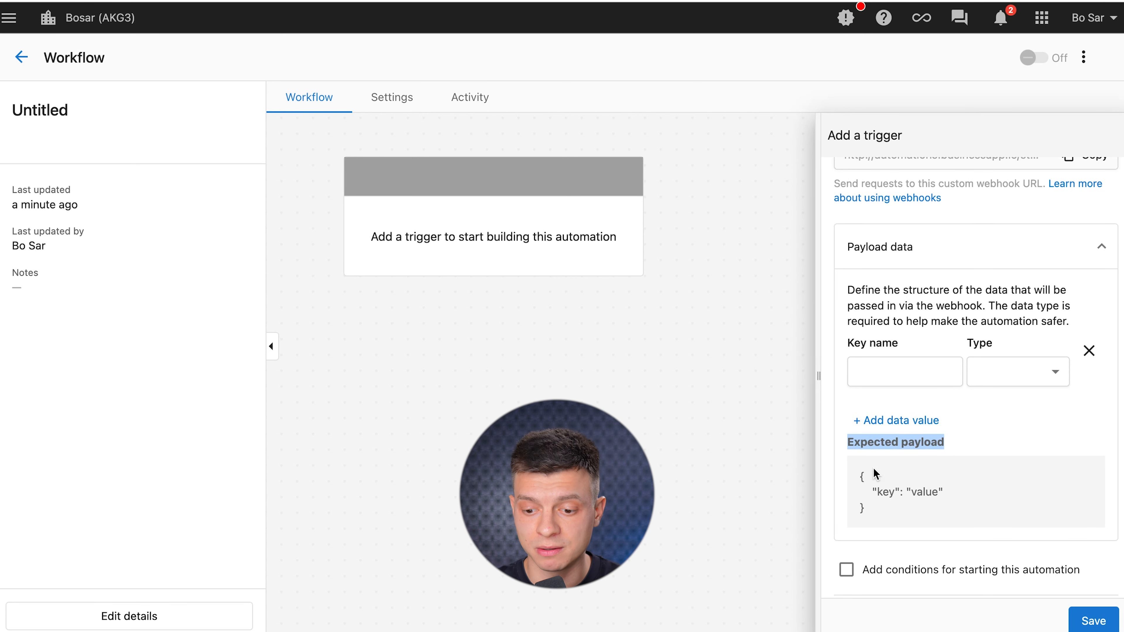
pyautogui.scroll(2, 982, 432)
pyautogui.scroll(-4, 982, 434)
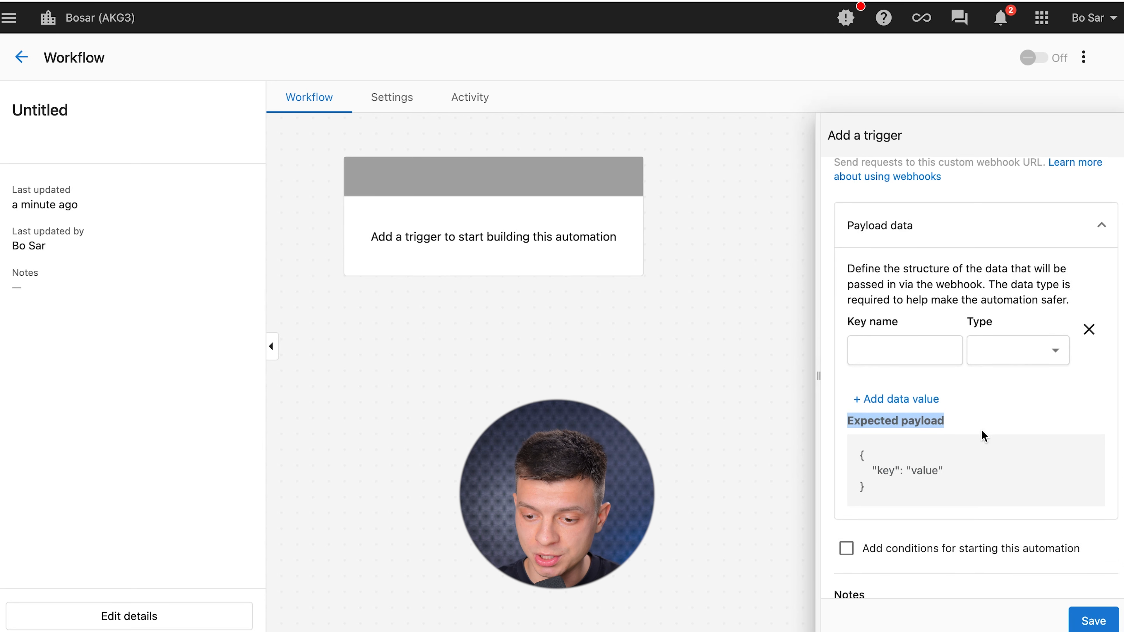
pyautogui.scroll(1, 982, 436)
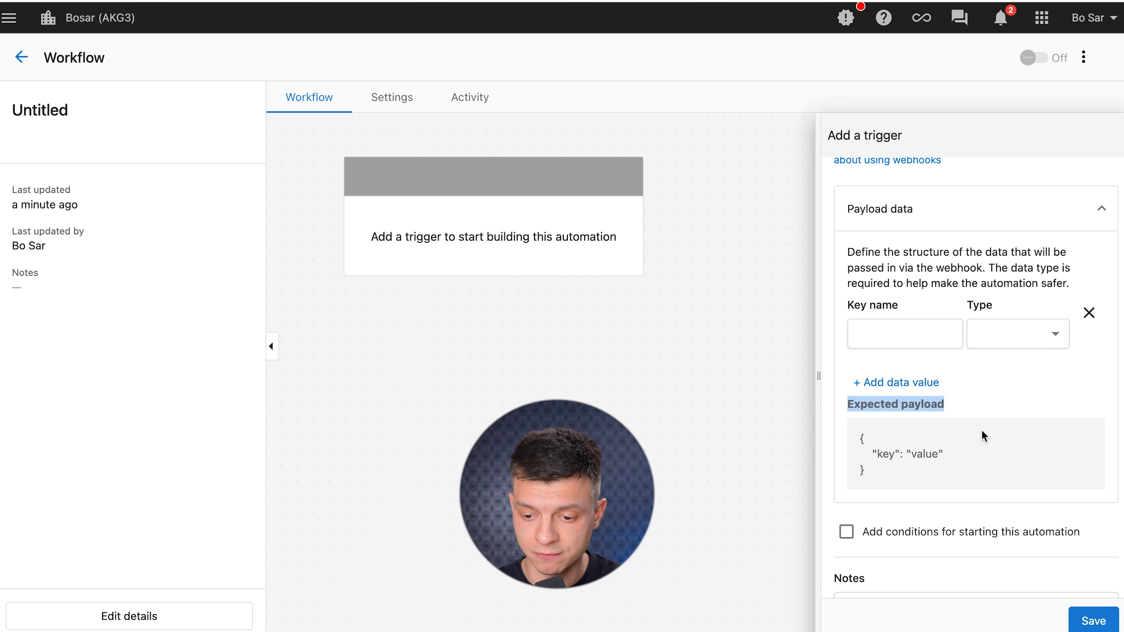
pyautogui.scroll(1, 982, 429)
# Add payload keys firstName and lastName, both of type String.
pyautogui.click(913, 356)
pyautogui.write('firstName')
pyautogui.click(1029, 362)
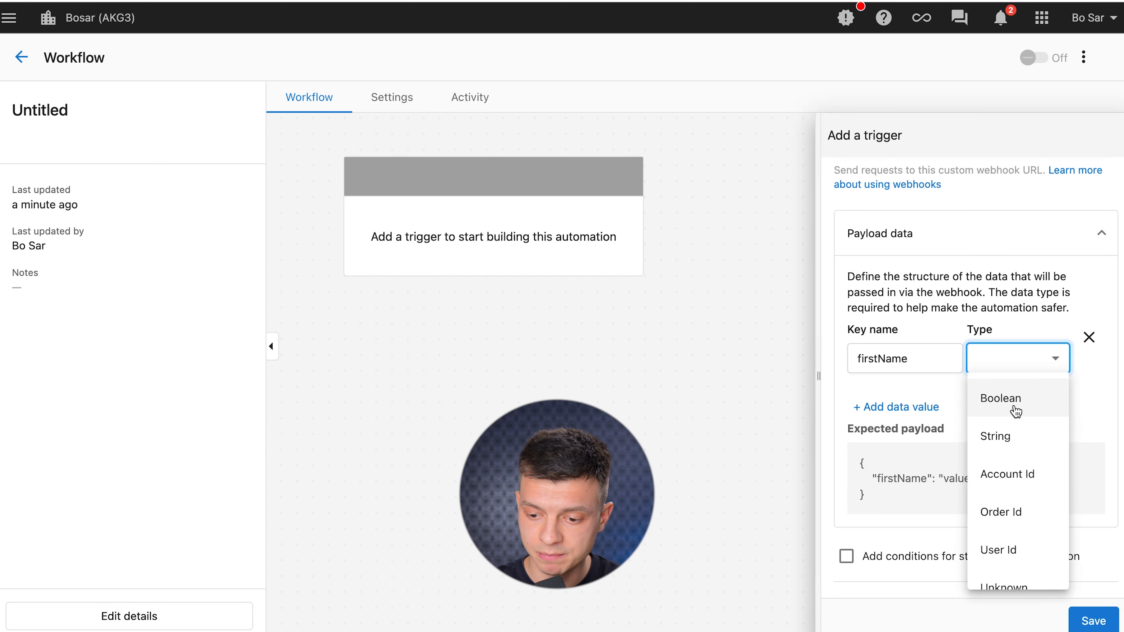
pyautogui.click(1009, 444)
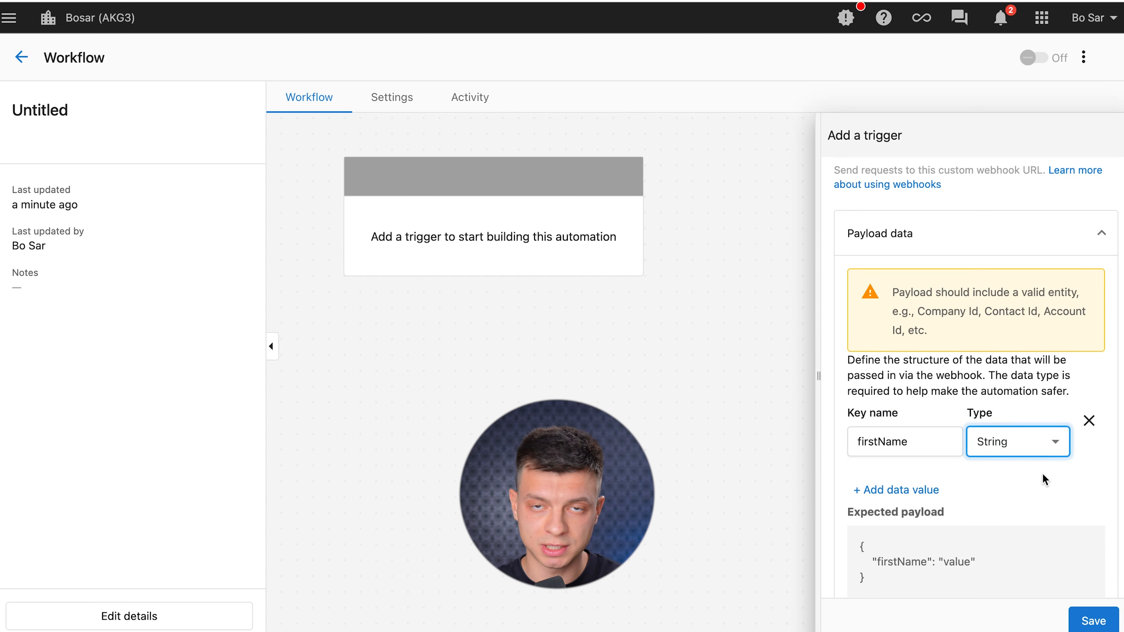
pyautogui.click(898, 489)
pyautogui.write('lastName')
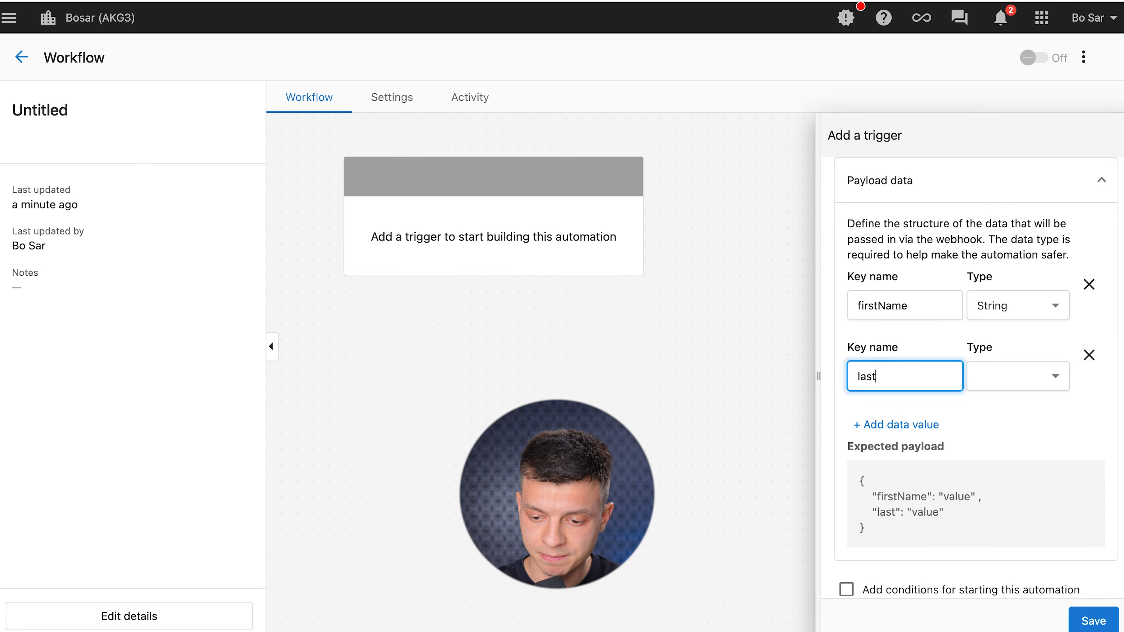
pyautogui.click(1016, 381)
pyautogui.click(1005, 455)
# Add payload keys email and phone, both of type String.
pyautogui.click(896, 508)
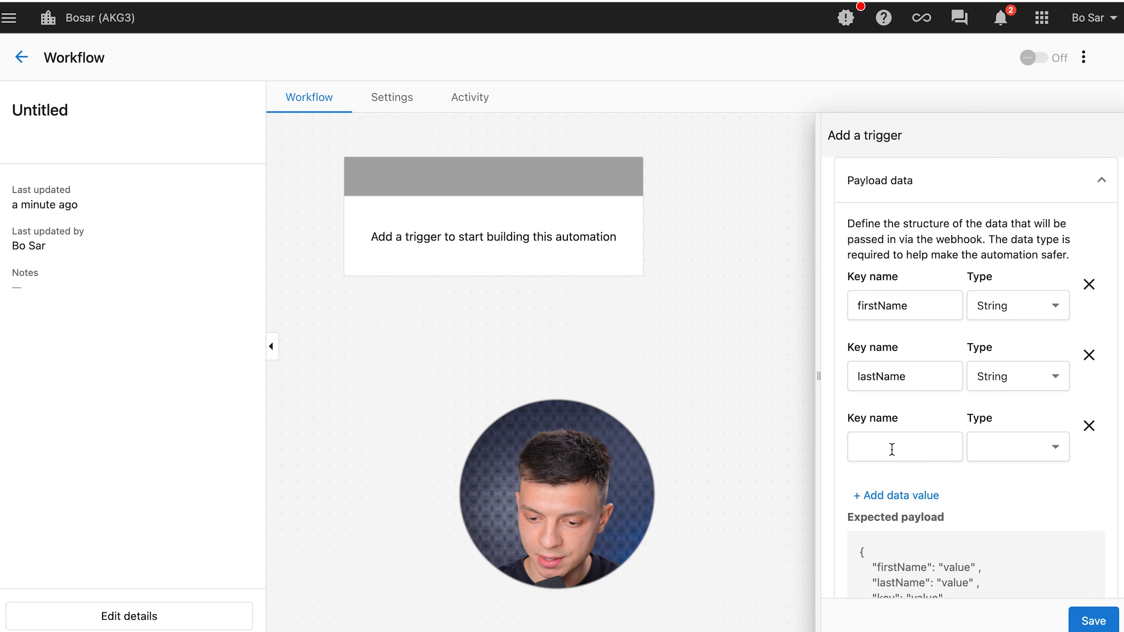
pyautogui.click(891, 449)
pyautogui.write('email')
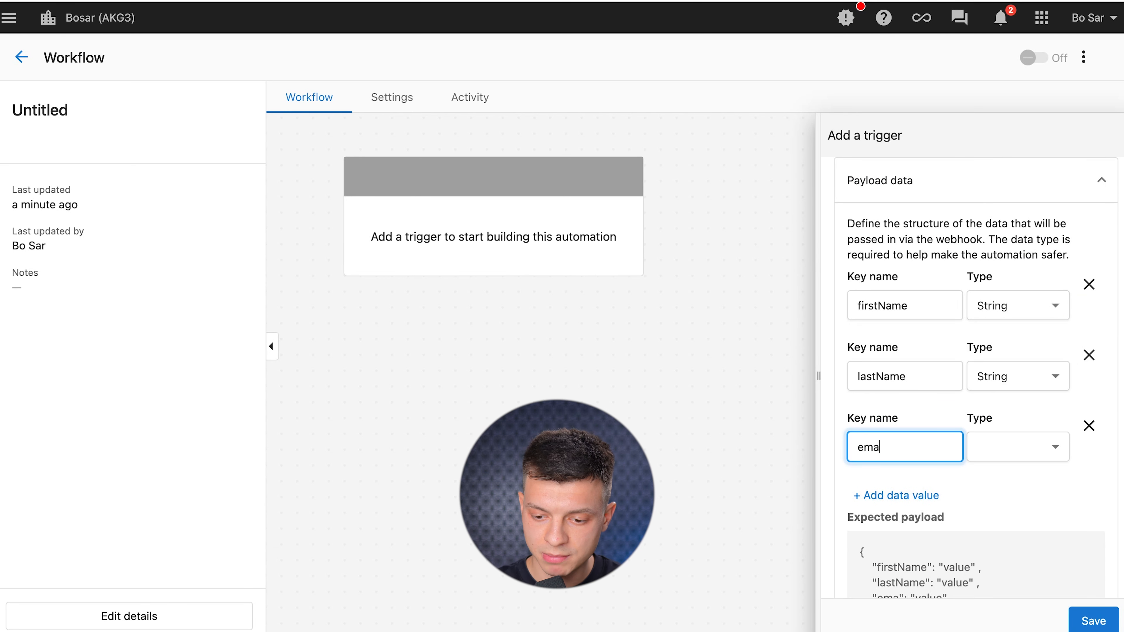
pyautogui.click(1013, 447)
pyautogui.click(1003, 280)
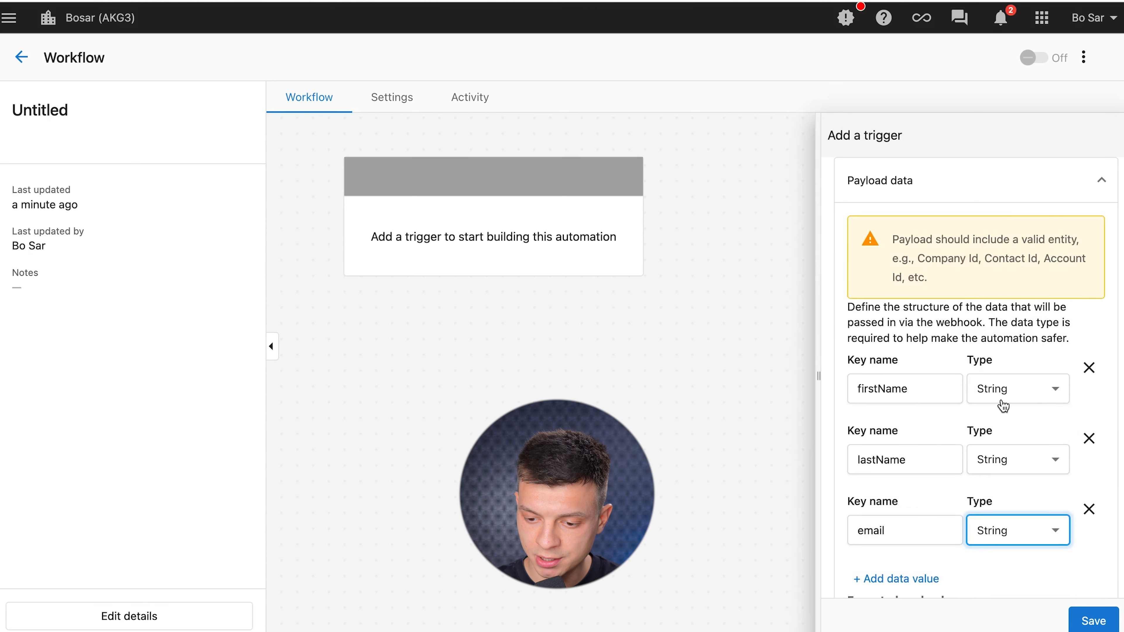
pyautogui.scroll(-3, 964, 407)
pyautogui.click(931, 409)
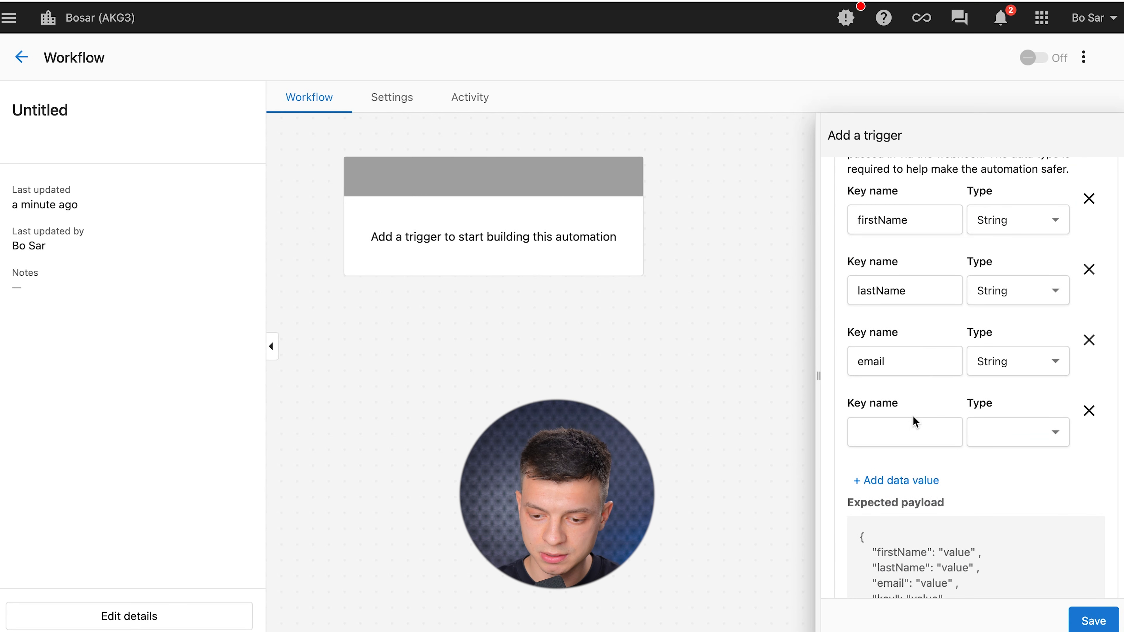
pyautogui.click(900, 422)
pyautogui.write('phone')
pyautogui.click(1018, 433)
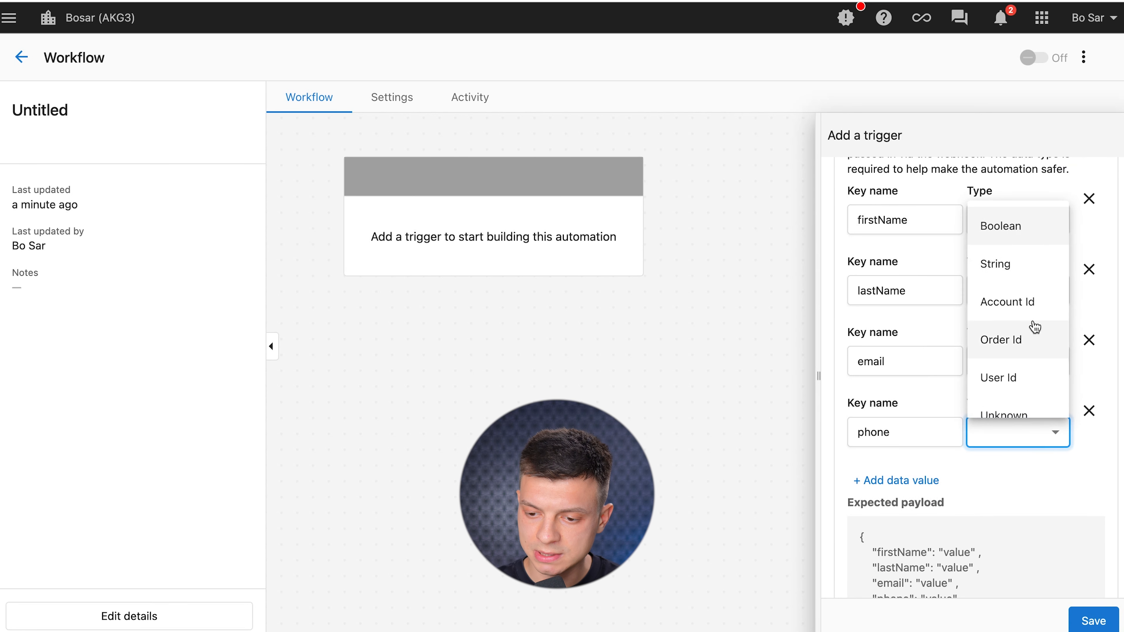
pyautogui.click(1008, 273)
# Check the resulting expected payload JSON and save the webhook trigger.
pyautogui.scroll(5, 1041, 382)
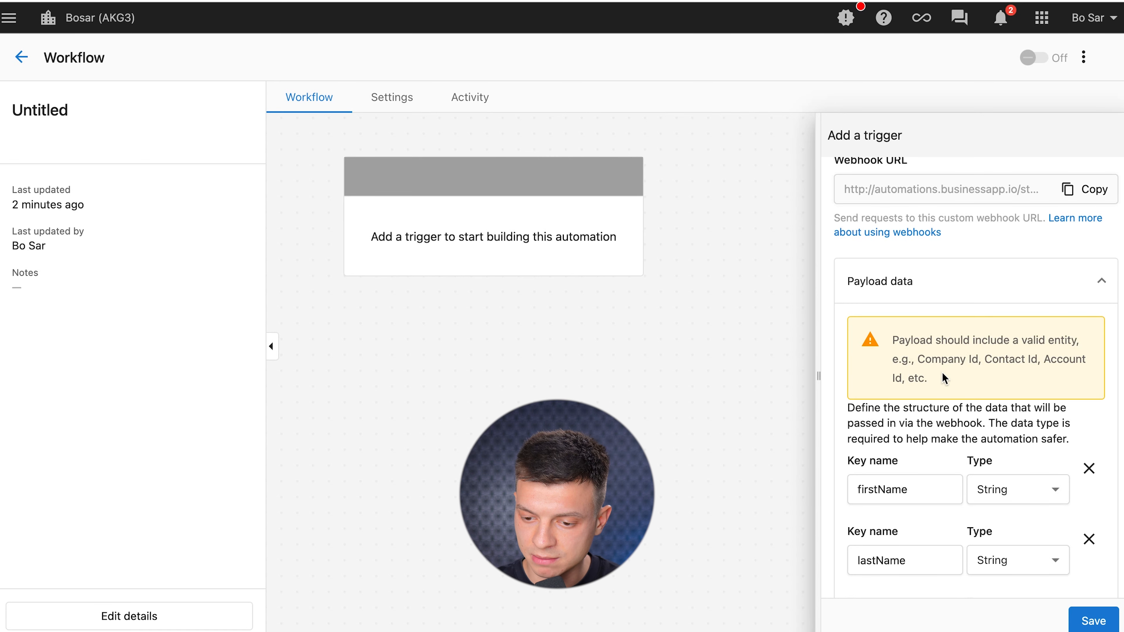
pyautogui.scroll(-10, 1024, 384)
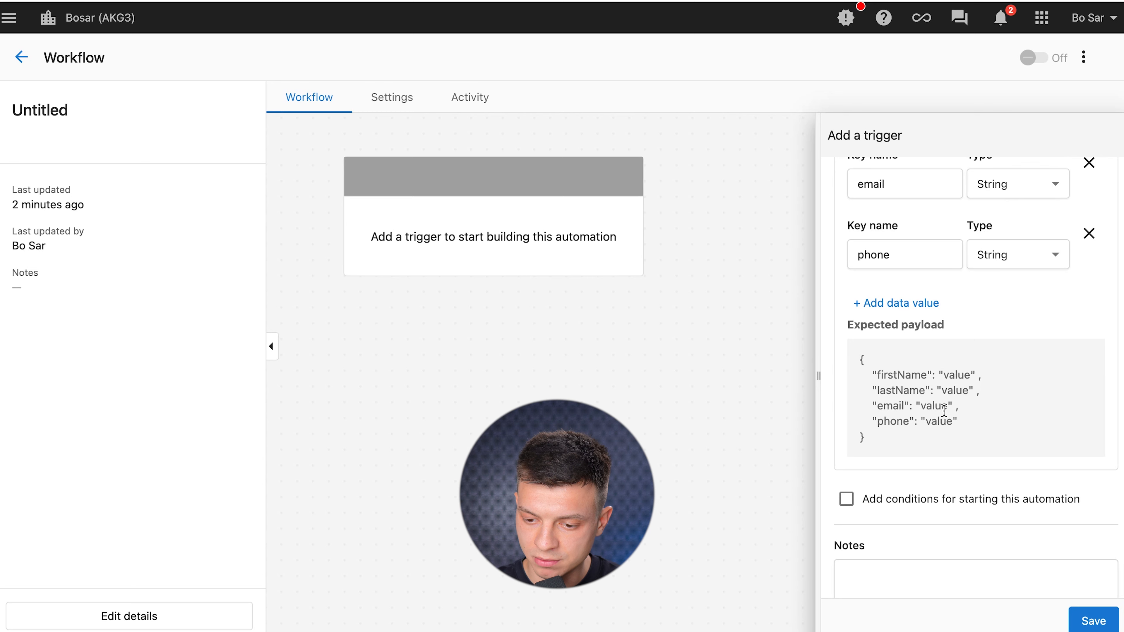
pyautogui.scroll(-2, 964, 462)
pyautogui.moveTo(905, 393); pyautogui.dragTo(829, 309)
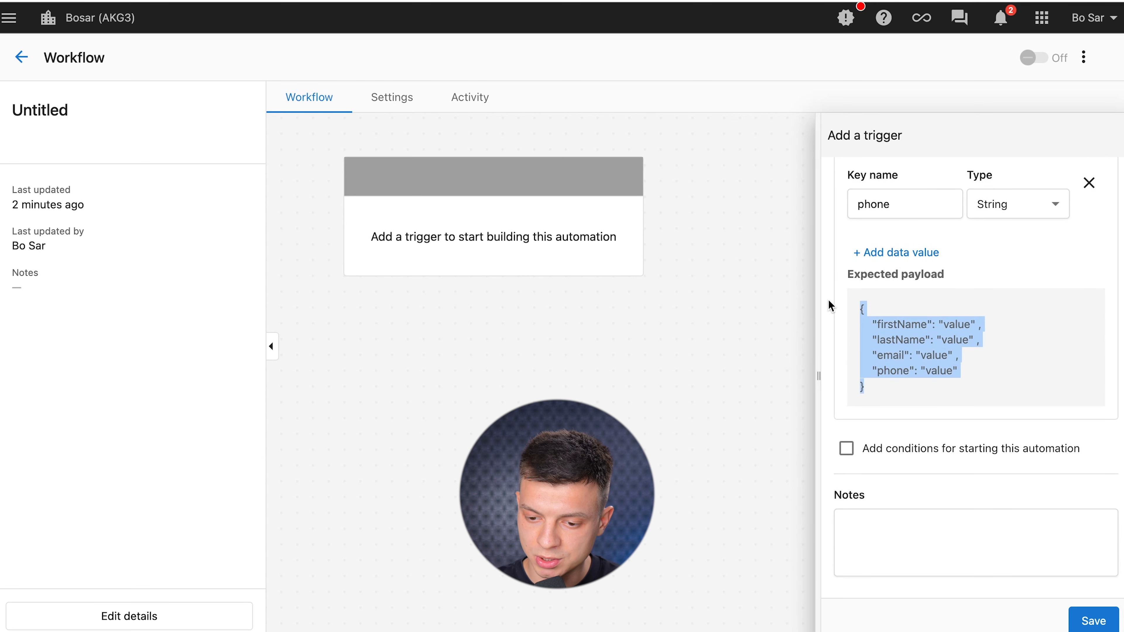
pyautogui.scroll(2, 974, 310)
pyautogui.moveTo(906, 432); pyautogui.dragTo(854, 349)
pyautogui.click(1017, 318)
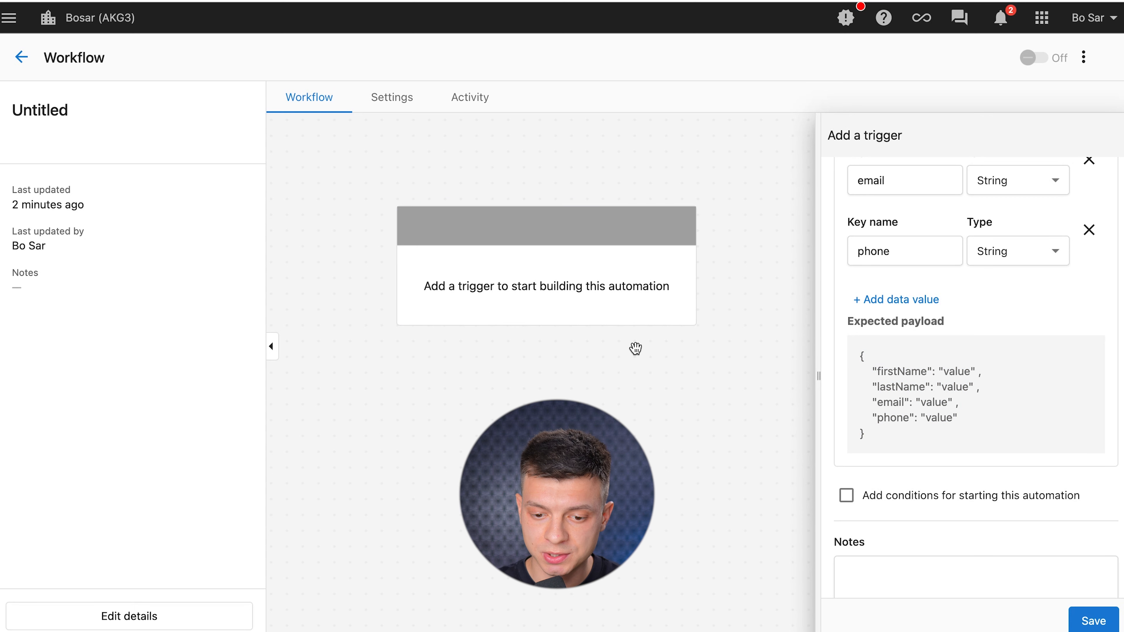
pyautogui.click(1089, 619)
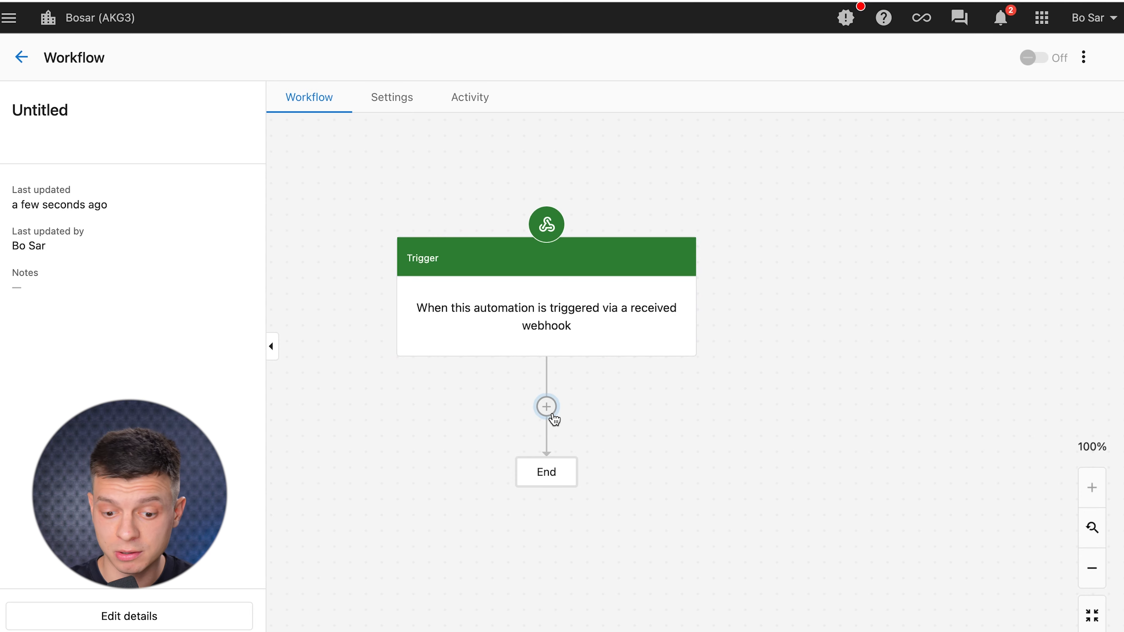
# Add a Create a contact step and fill First name with the trigger's firstName.
pyautogui.click(550, 413)
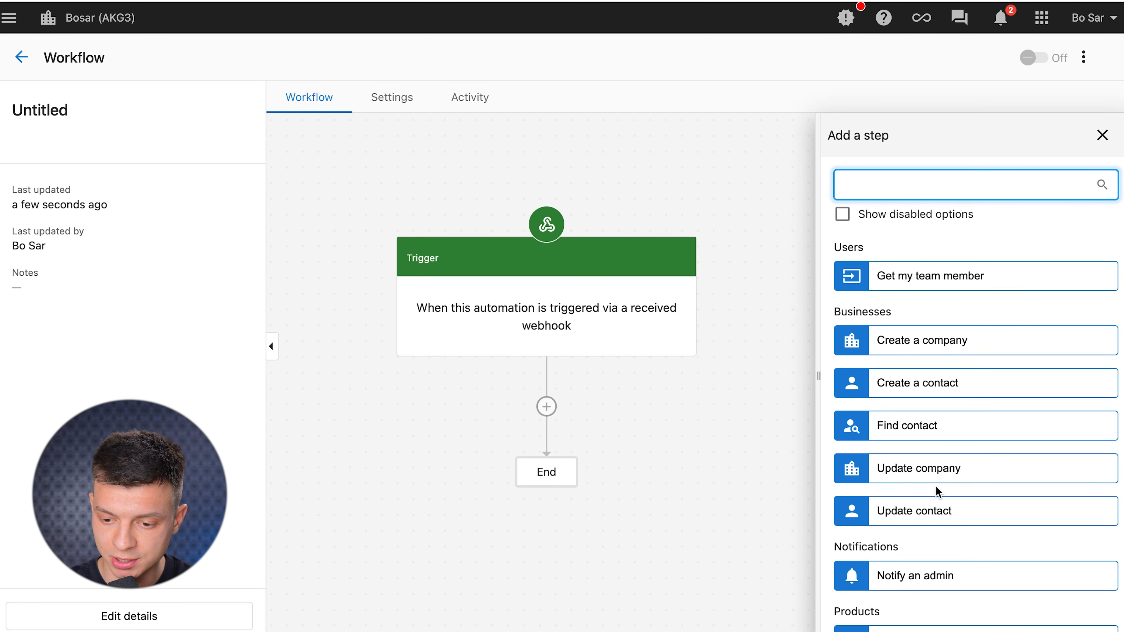
pyautogui.click(908, 385)
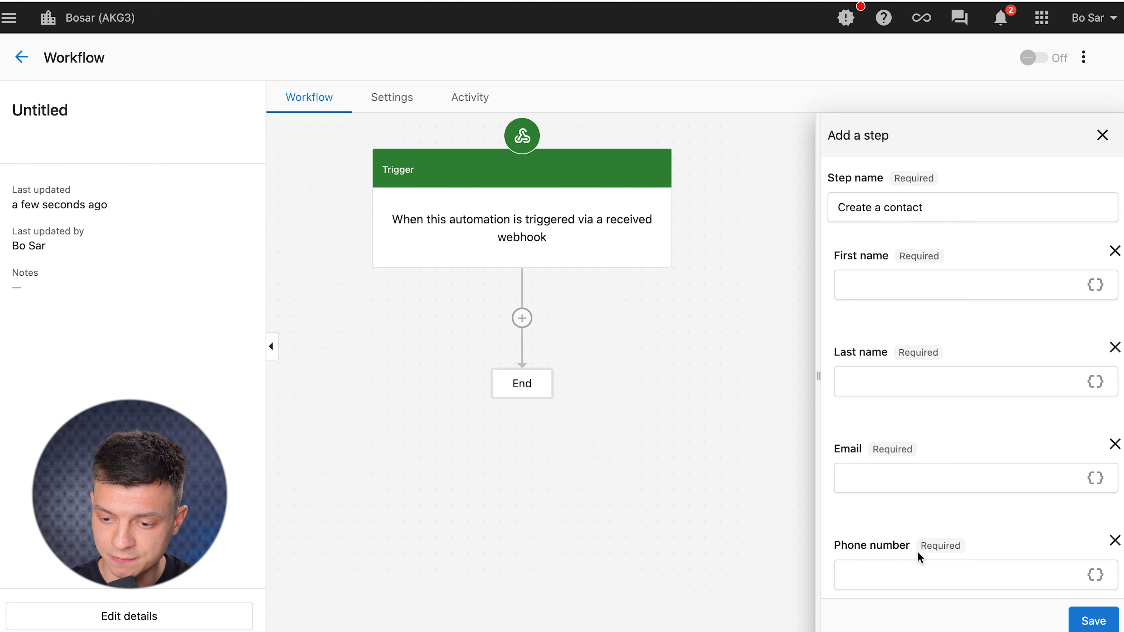
pyautogui.click(1096, 285)
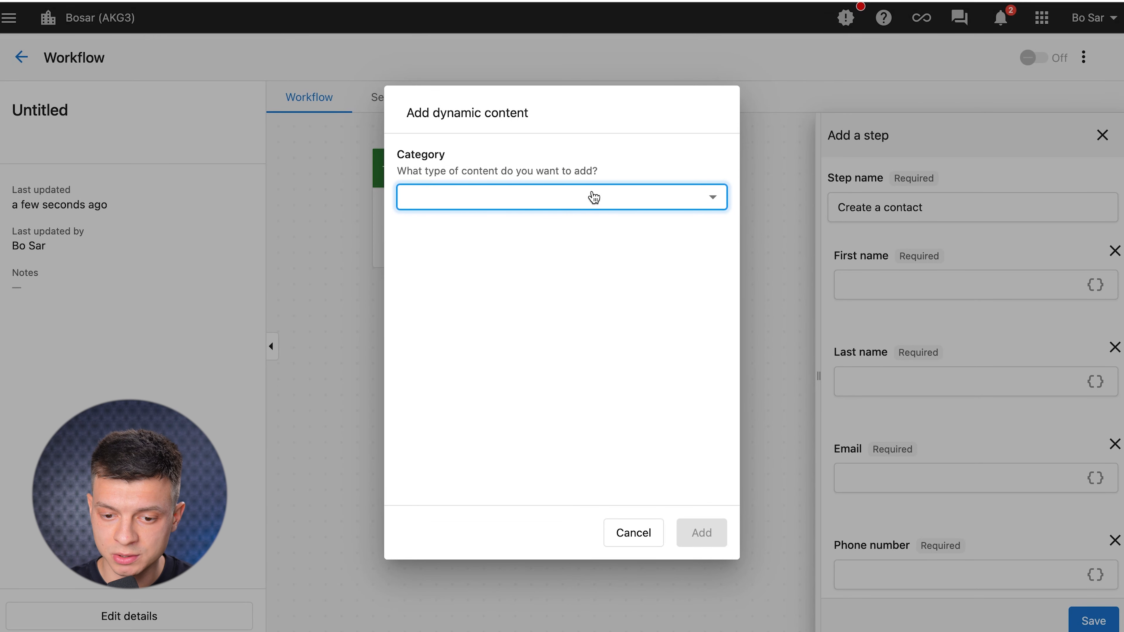
pyautogui.click(652, 198)
pyautogui.click(509, 284)
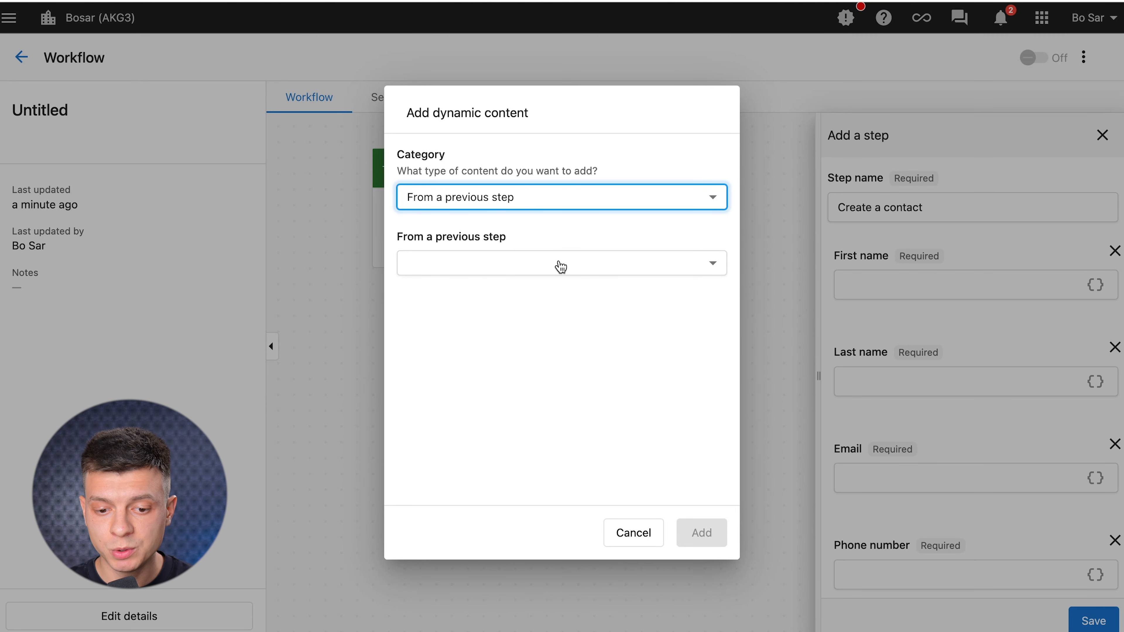
pyautogui.click(709, 266)
pyautogui.click(507, 313)
pyautogui.click(421, 323)
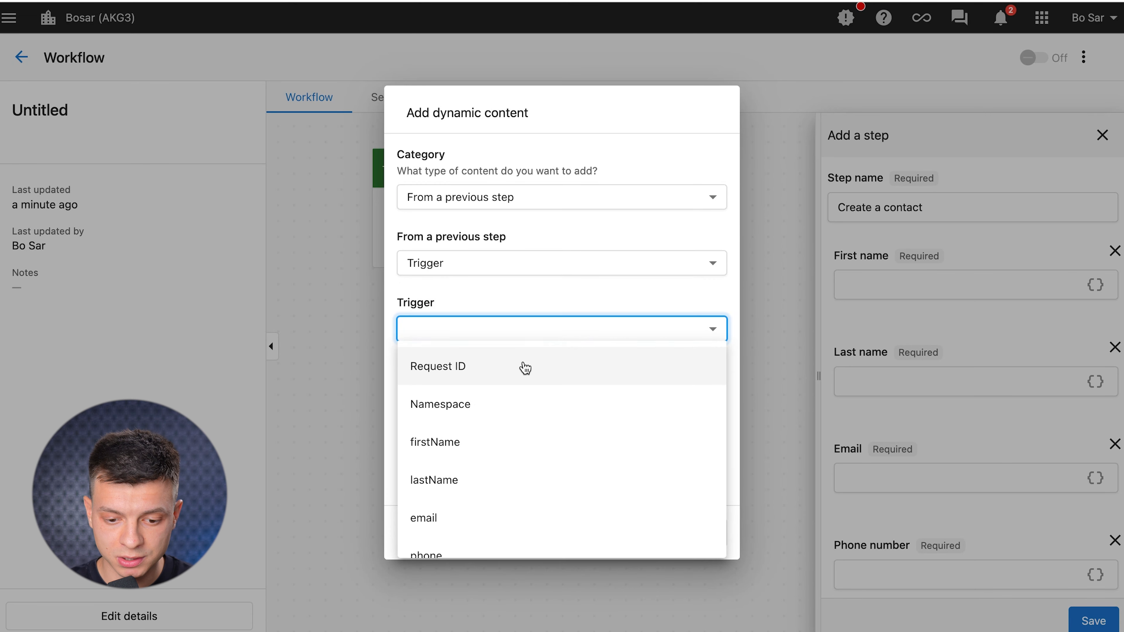
pyautogui.scroll(-1, 527, 456)
pyautogui.click(453, 425)
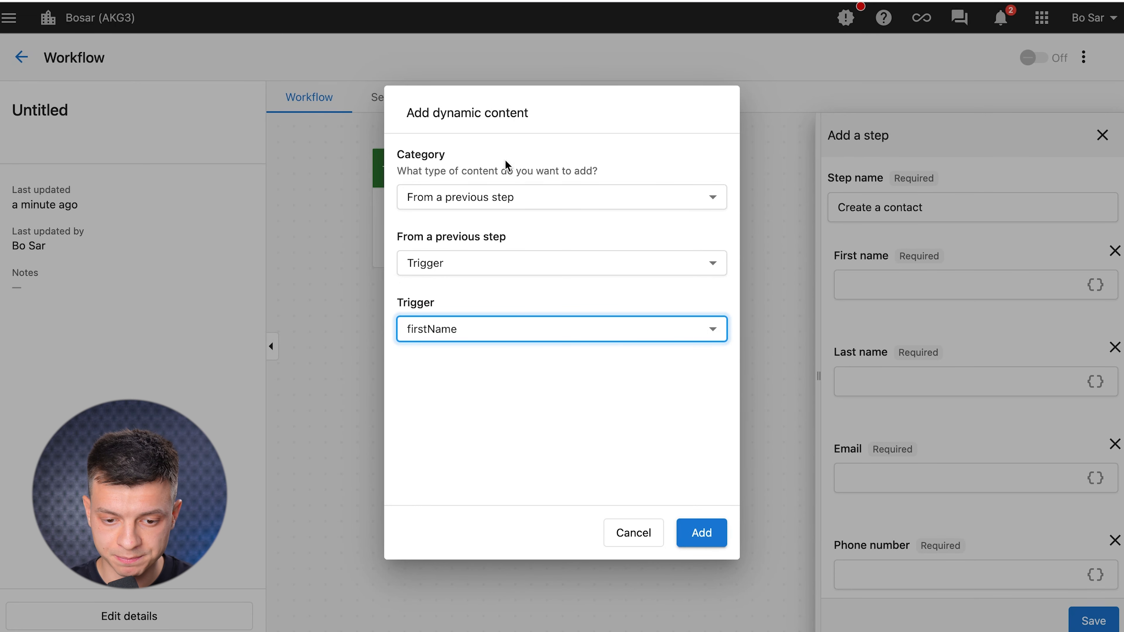
pyautogui.press('Return')
# Fill Last name with the trigger's lastName field.
pyautogui.click(1095, 382)
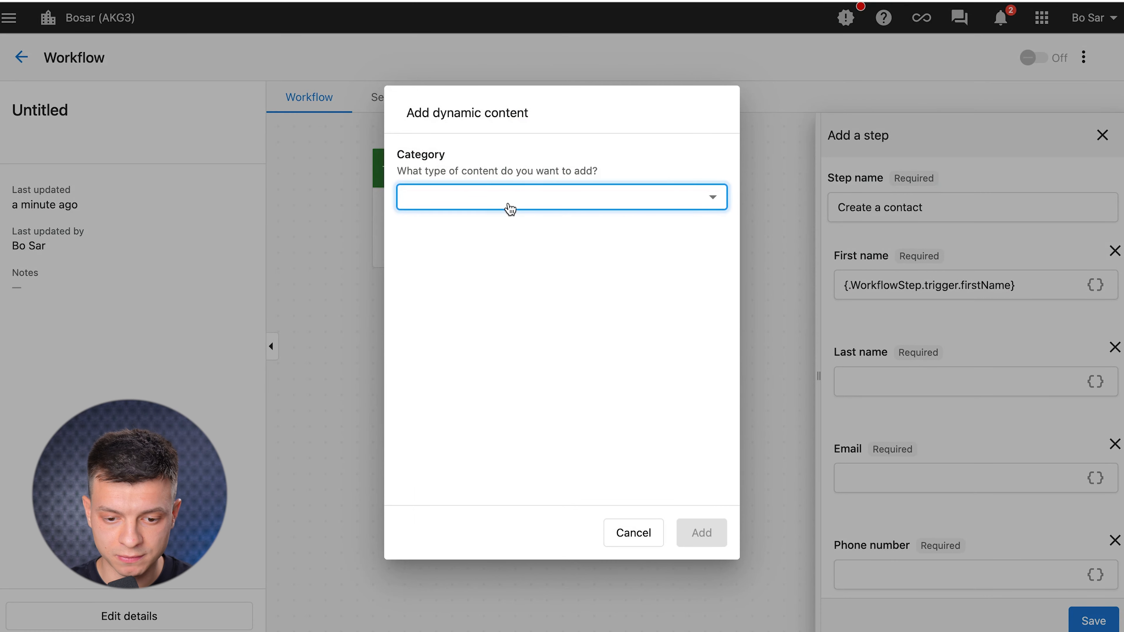
pyautogui.click(708, 208)
pyautogui.click(487, 281)
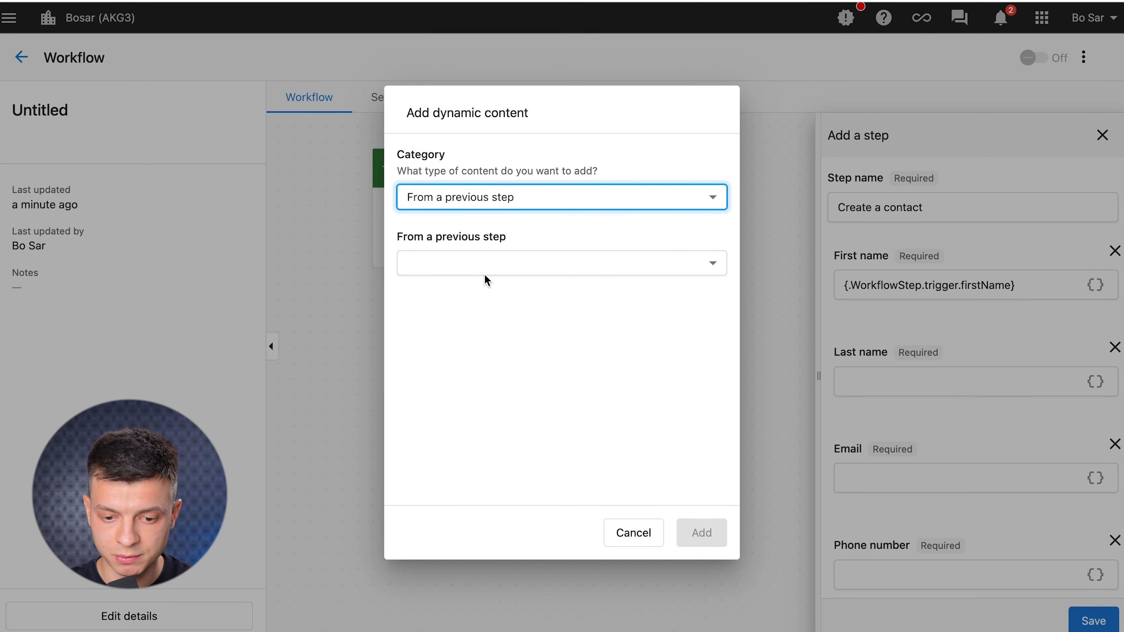
pyautogui.click(677, 270)
pyautogui.click(471, 310)
pyautogui.click(665, 341)
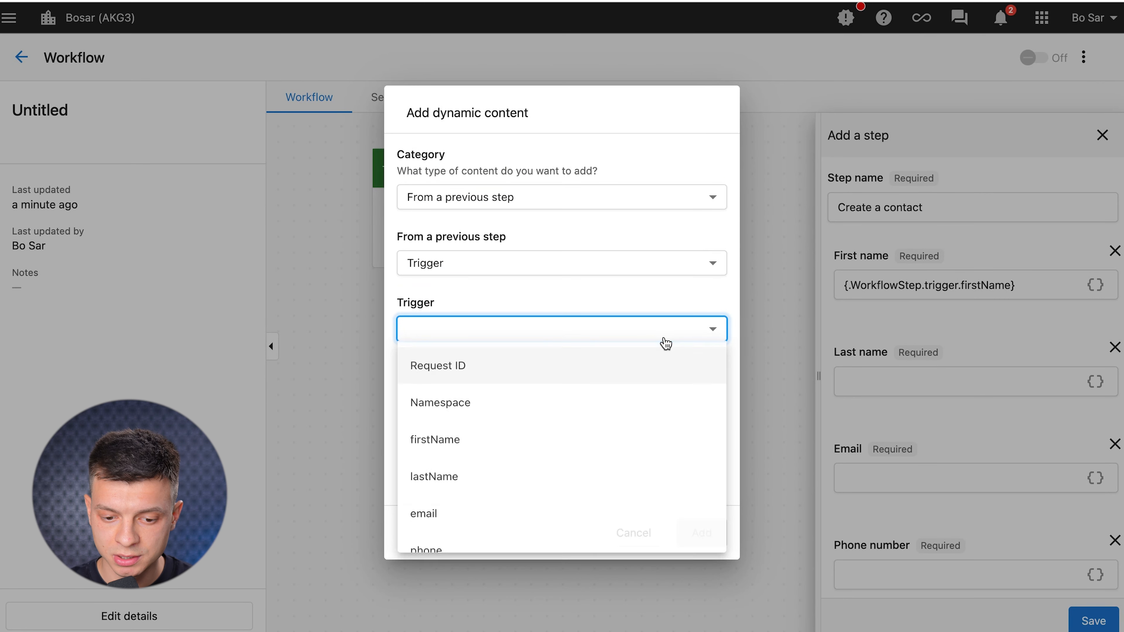
pyautogui.click(502, 471)
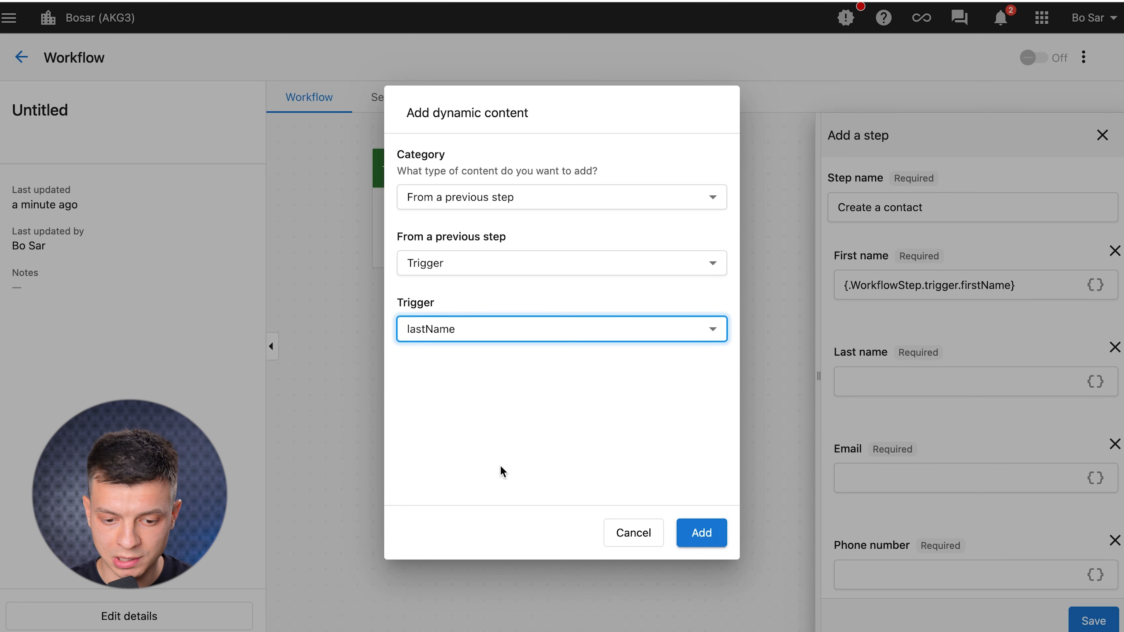
pyautogui.click(701, 532)
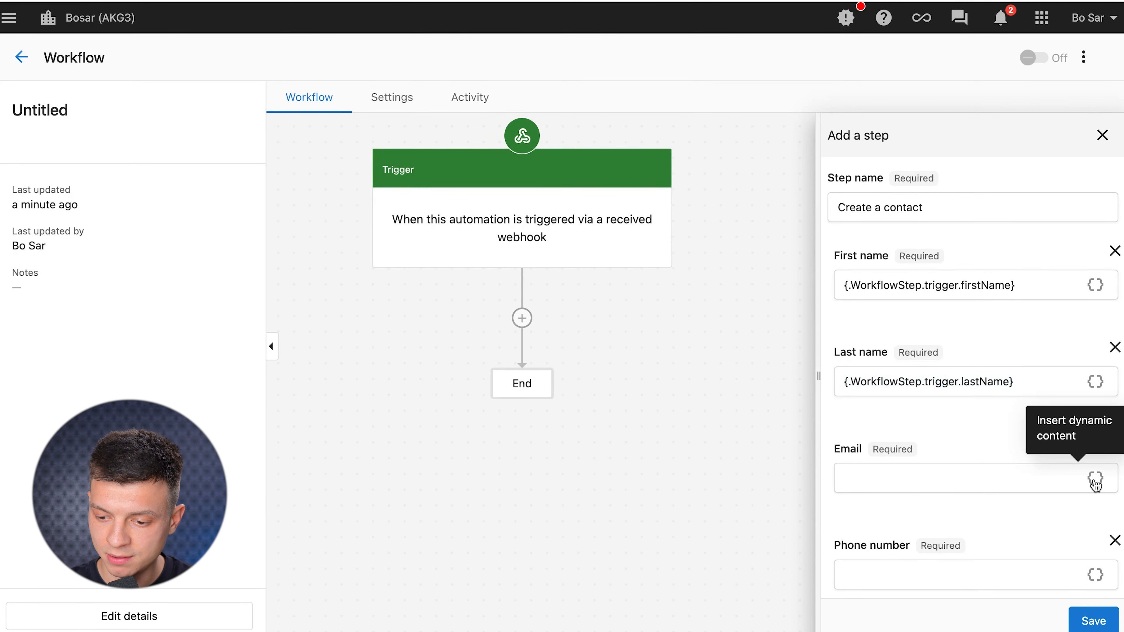
# Fill Email with the trigger's email field.
pyautogui.click(1095, 479)
pyautogui.click(566, 197)
pyautogui.click(525, 267)
pyautogui.click(503, 265)
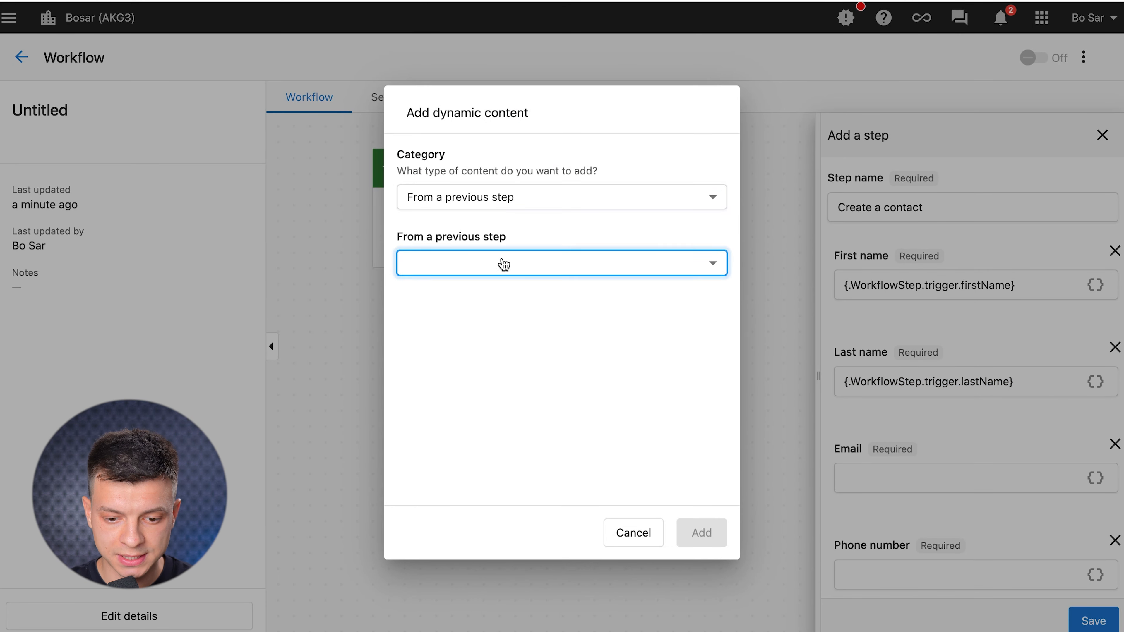
pyautogui.click(494, 309)
pyautogui.click(575, 329)
pyautogui.click(499, 494)
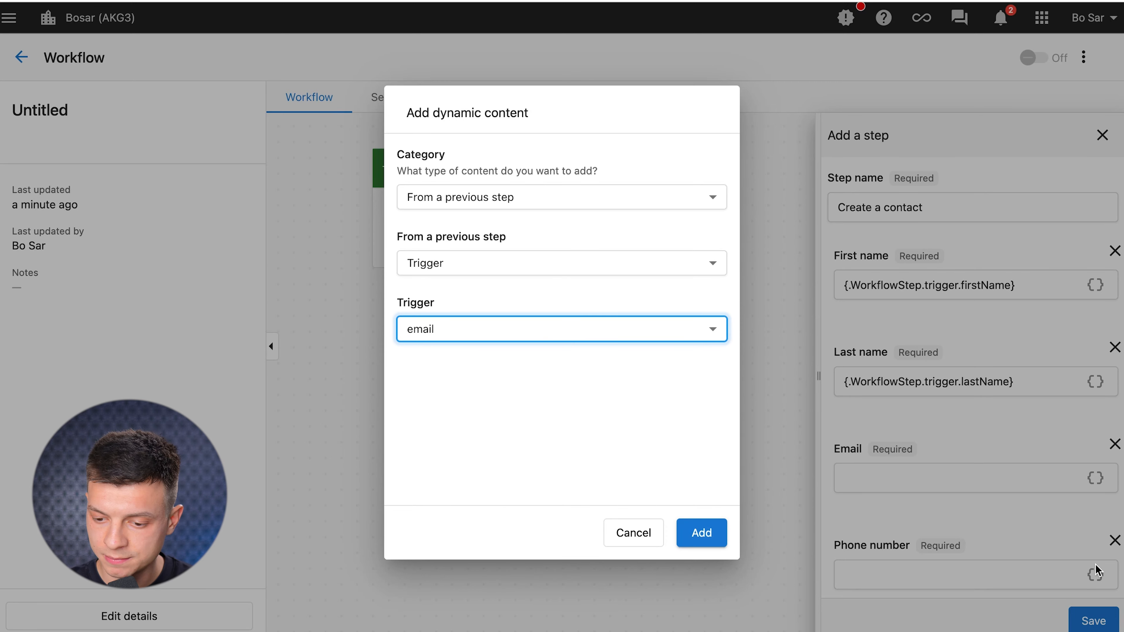
pyautogui.click(701, 533)
# Fill Phone number with the trigger's phone field and save the Create a contact step.
pyautogui.click(1096, 574)
pyautogui.click(547, 200)
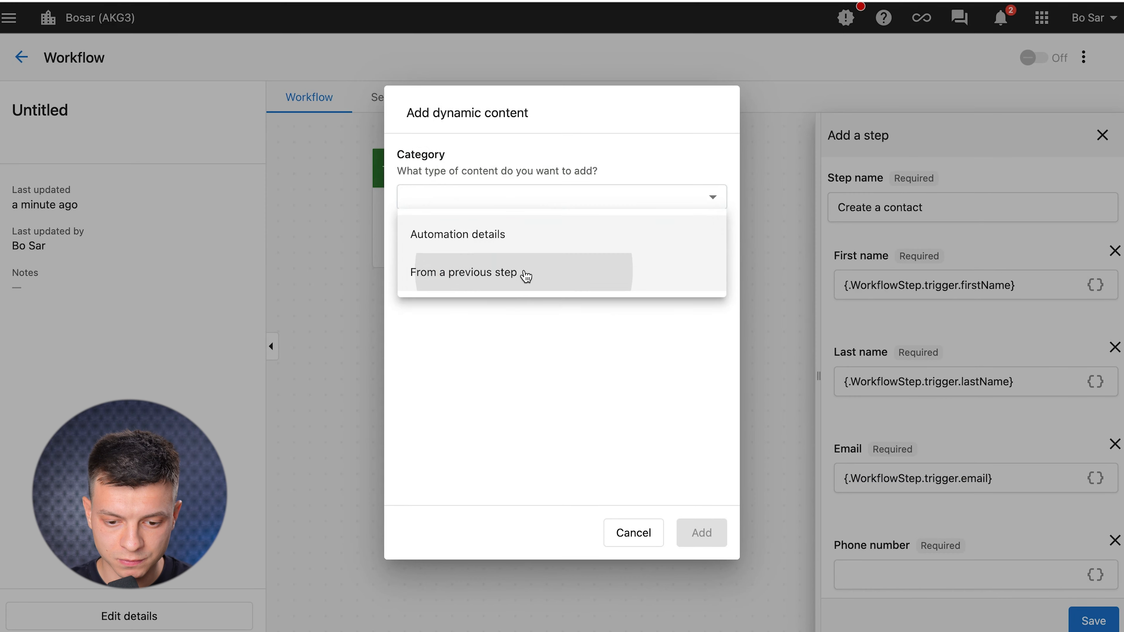
pyautogui.click(526, 276)
pyautogui.click(502, 263)
pyautogui.click(501, 265)
pyautogui.click(487, 305)
pyautogui.click(523, 338)
pyautogui.click(487, 552)
pyautogui.click(701, 533)
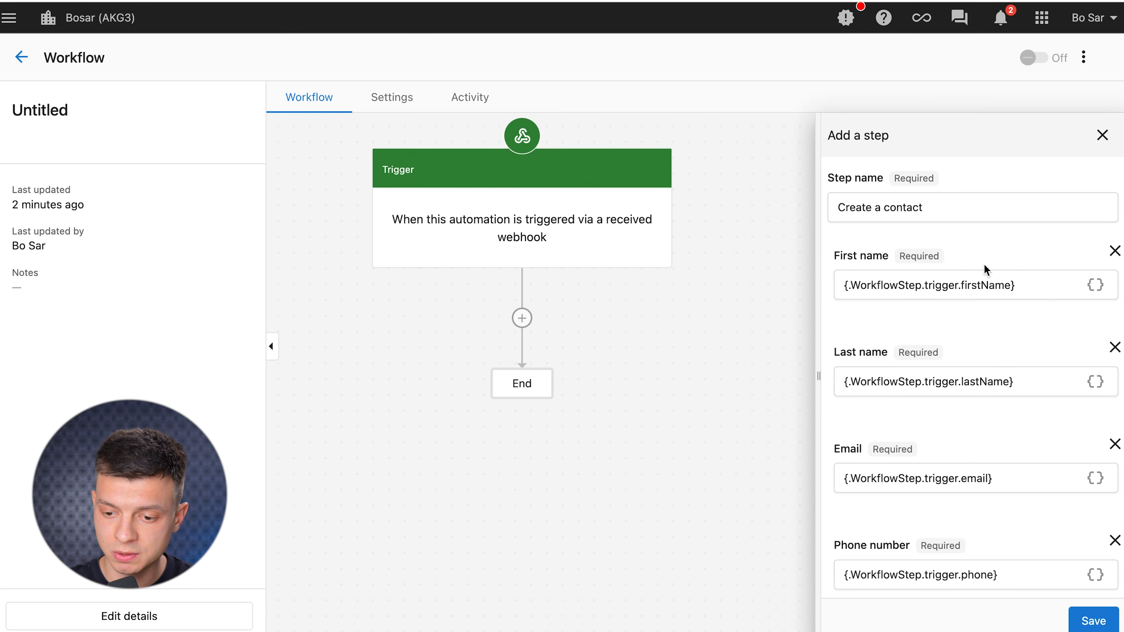
pyautogui.scroll(-2, 914, 458)
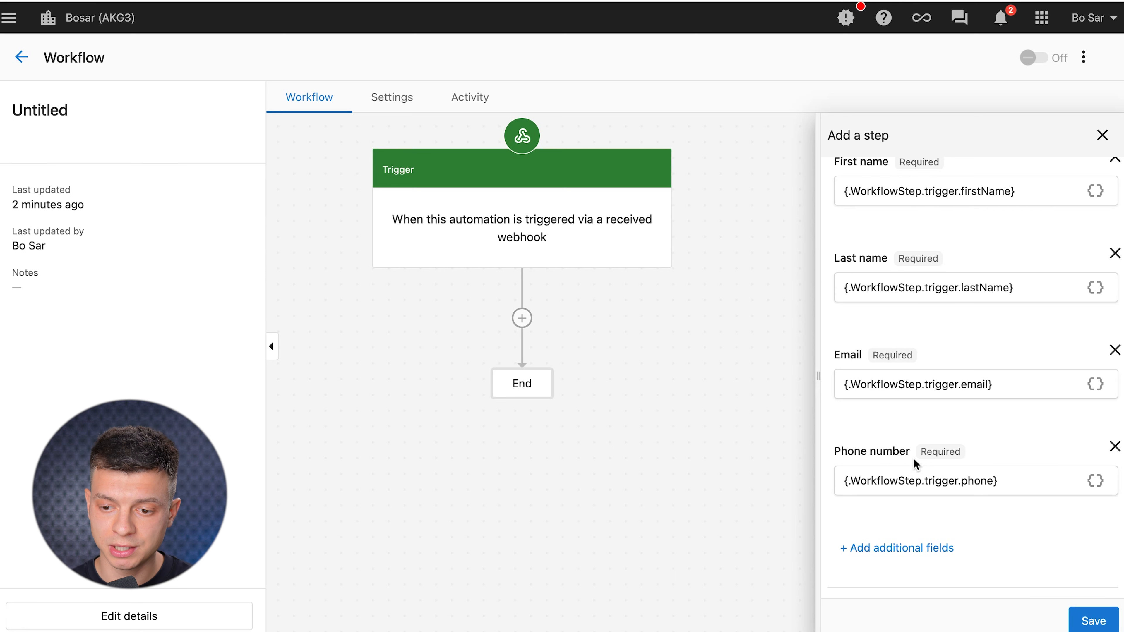
pyautogui.click(1093, 621)
pyautogui.moveTo(881, 432); pyautogui.dragTo(891, 343)
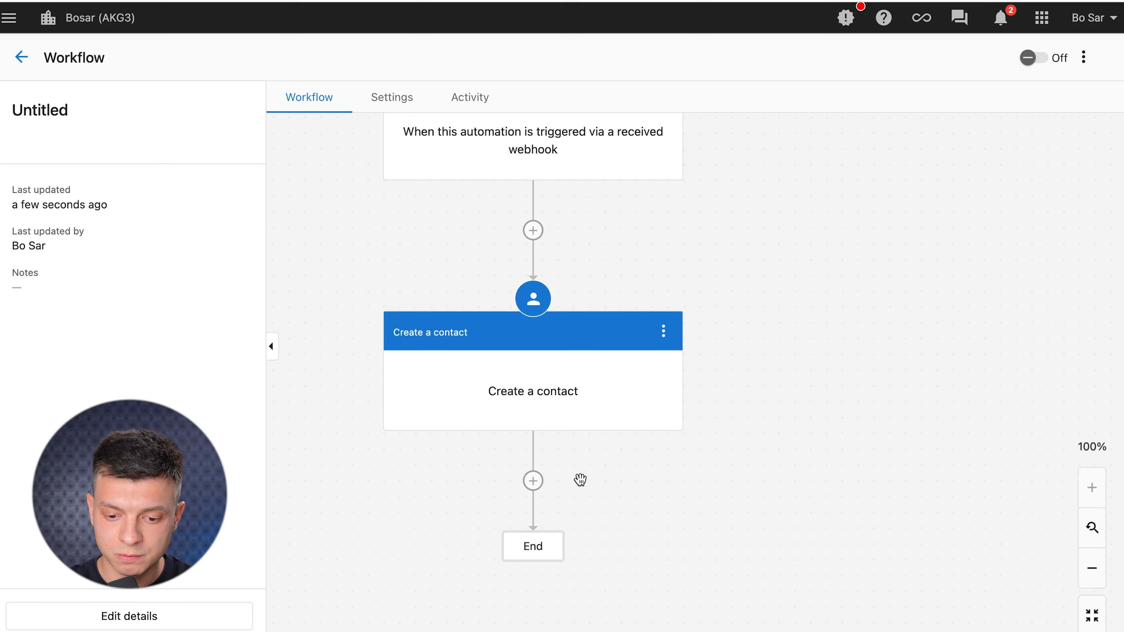
# Add a Notify an admin step for the chosen admin, keeping the Generic notification type.
pyautogui.click(532, 481)
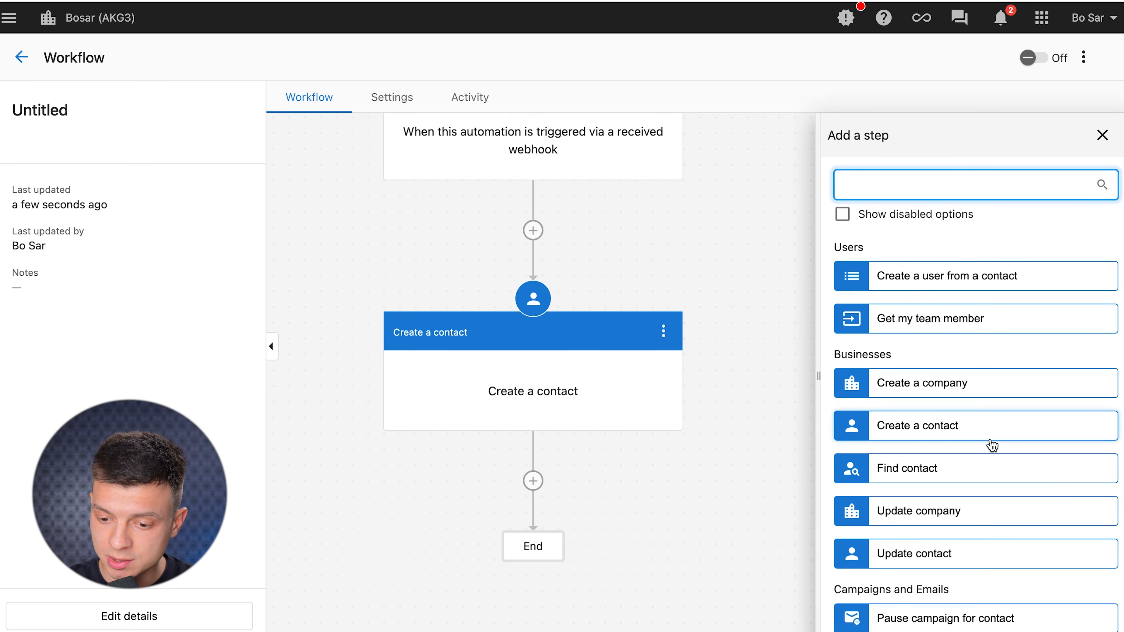
pyautogui.scroll(-6, 992, 445)
pyautogui.scroll(-2, 993, 445)
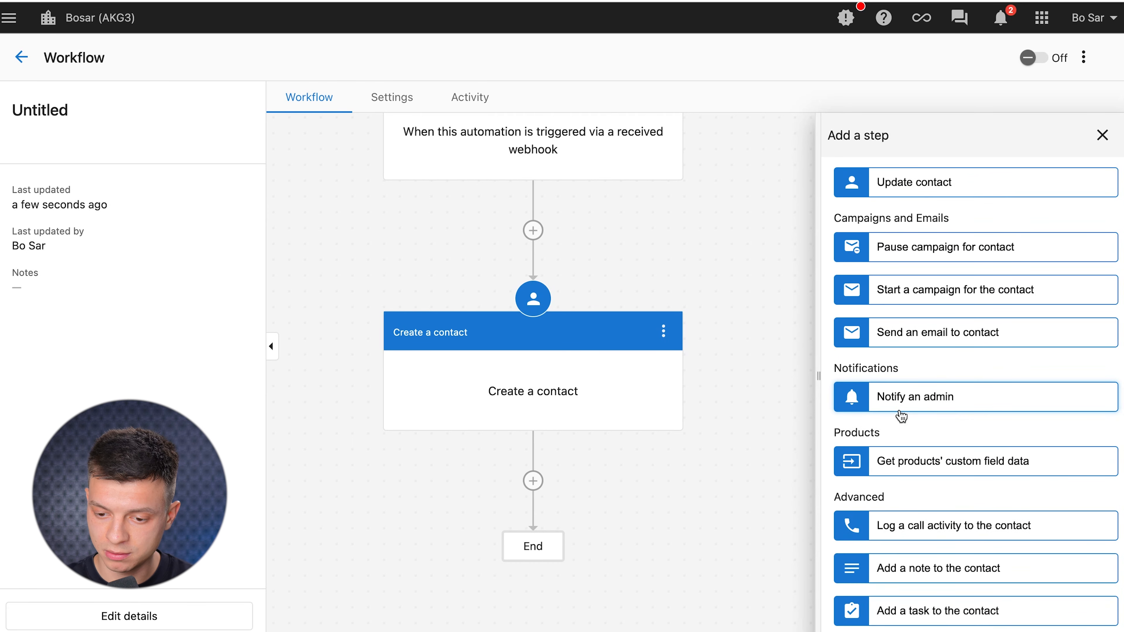
pyautogui.click(908, 401)
pyautogui.click(1066, 295)
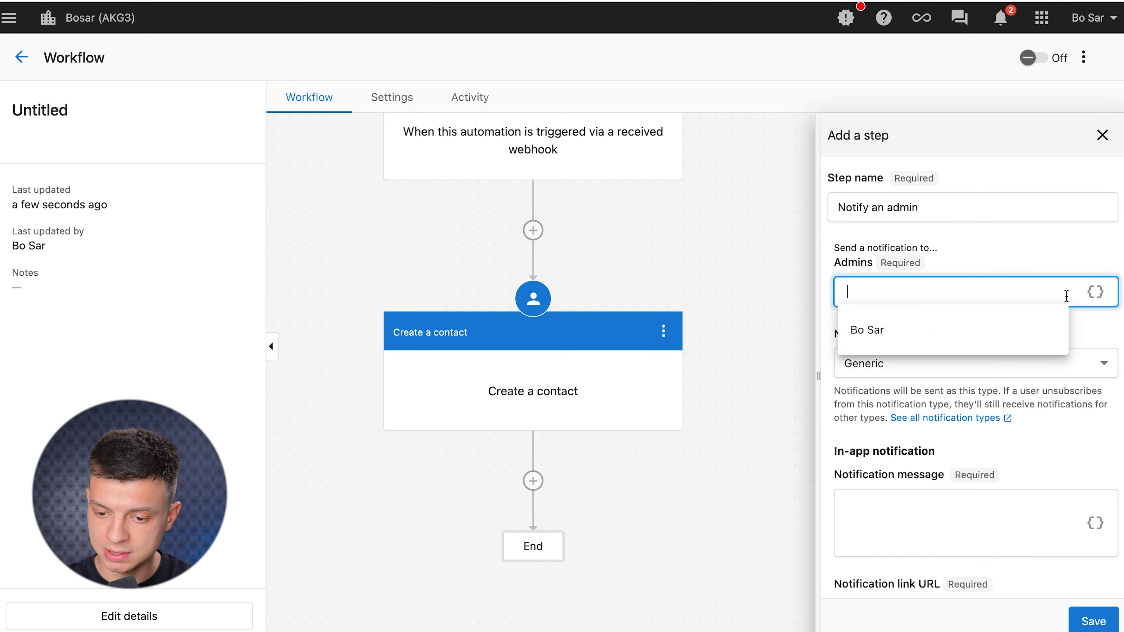
pyautogui.click(987, 332)
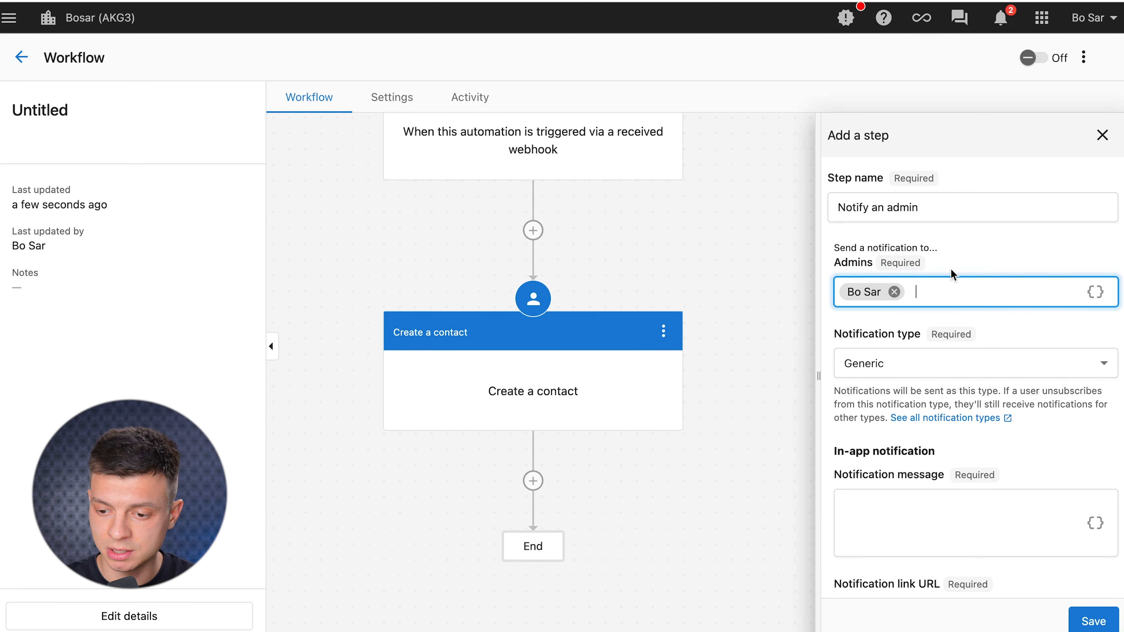
pyautogui.scroll(-3, 1003, 275)
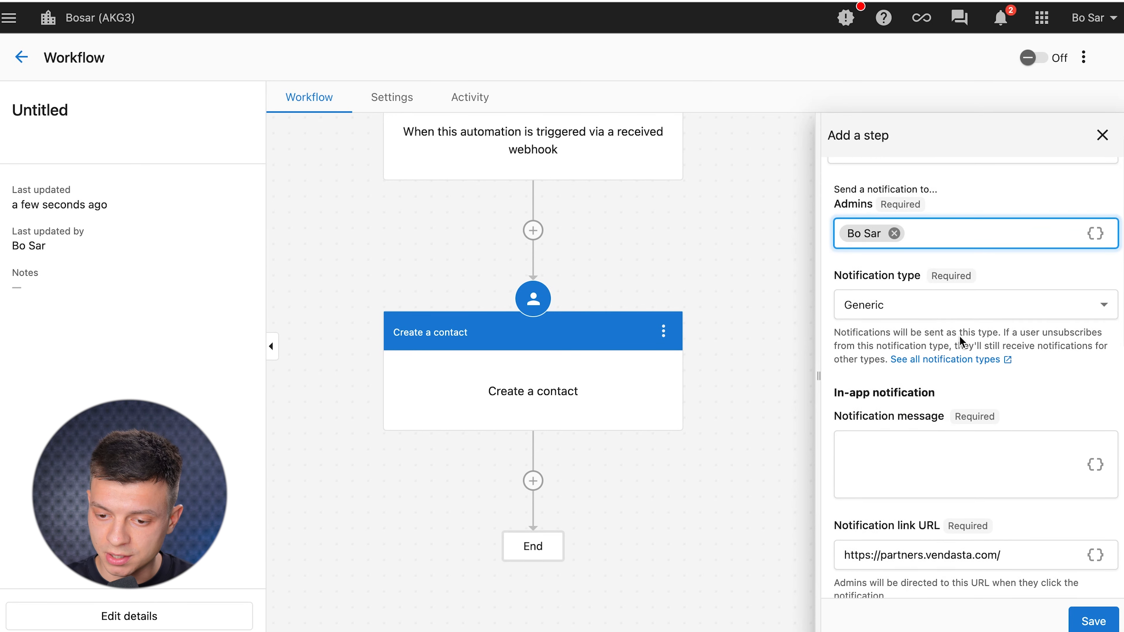
pyautogui.click(1020, 265)
pyautogui.click(1049, 215)
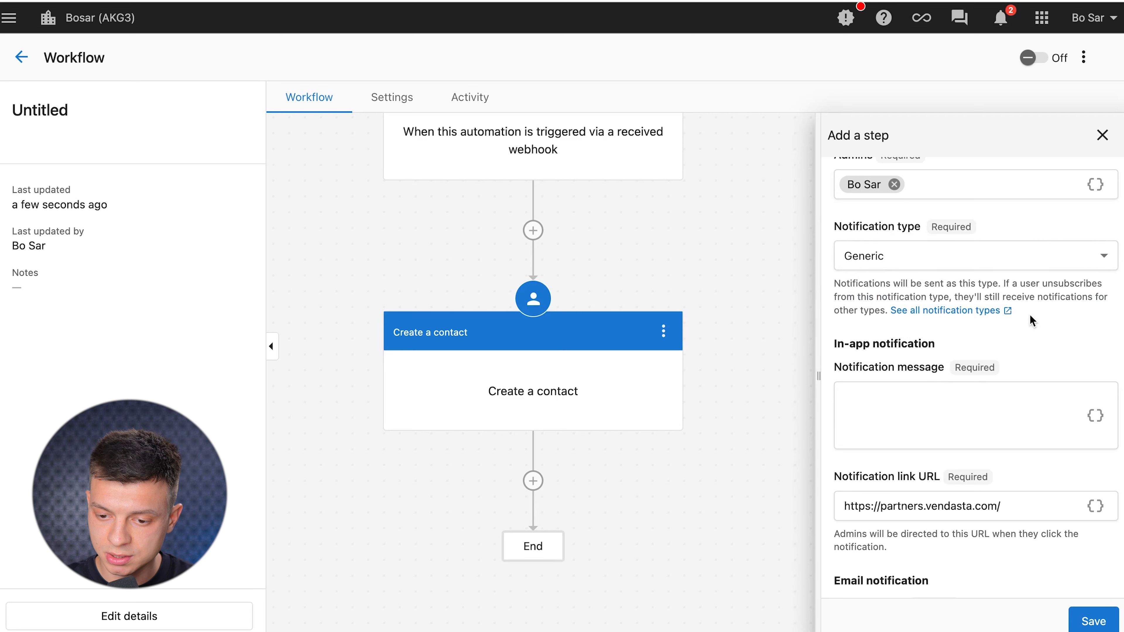
# Set the in-app message 'A new contact created' and the email subject 'New Contact!'.
pyautogui.scroll(-3, 913, 424)
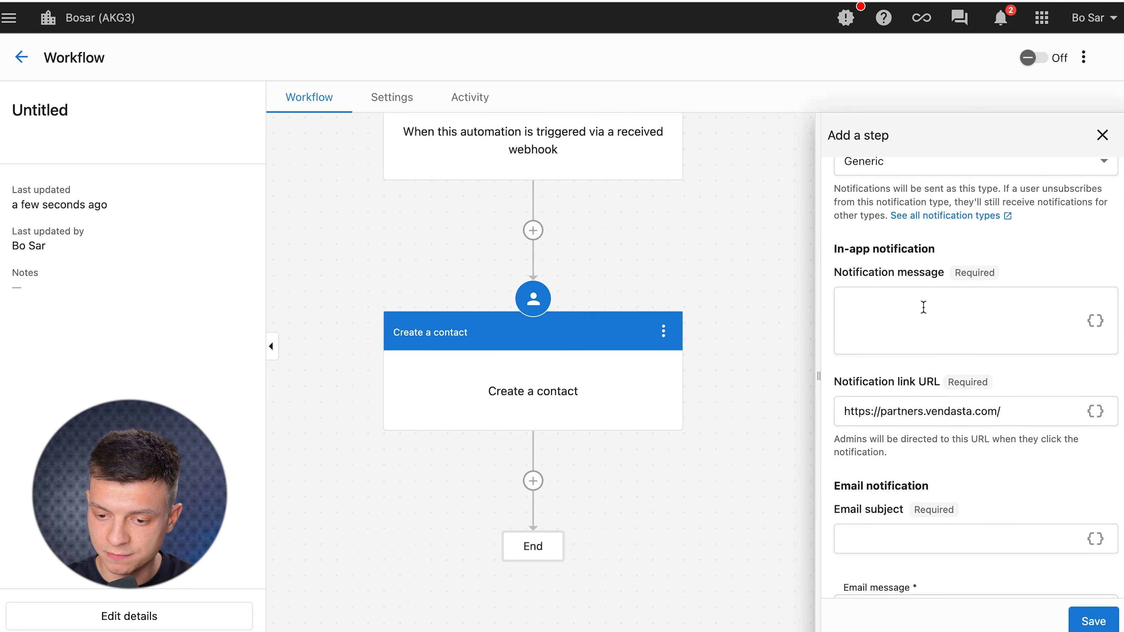
pyautogui.click(1015, 348)
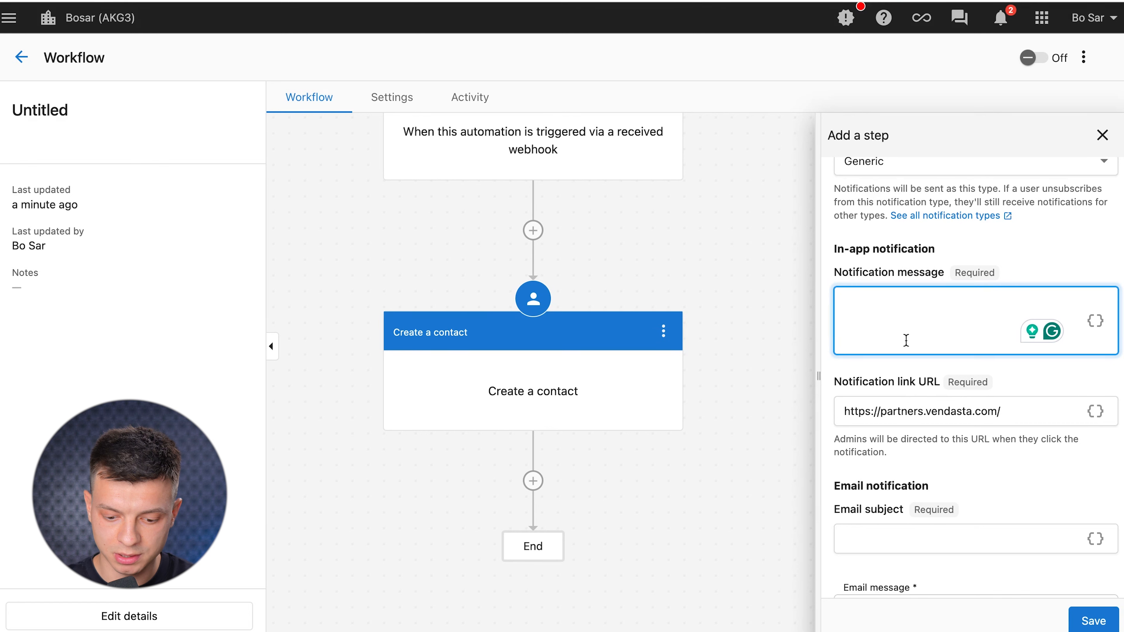
pyautogui.write('A new contact create')
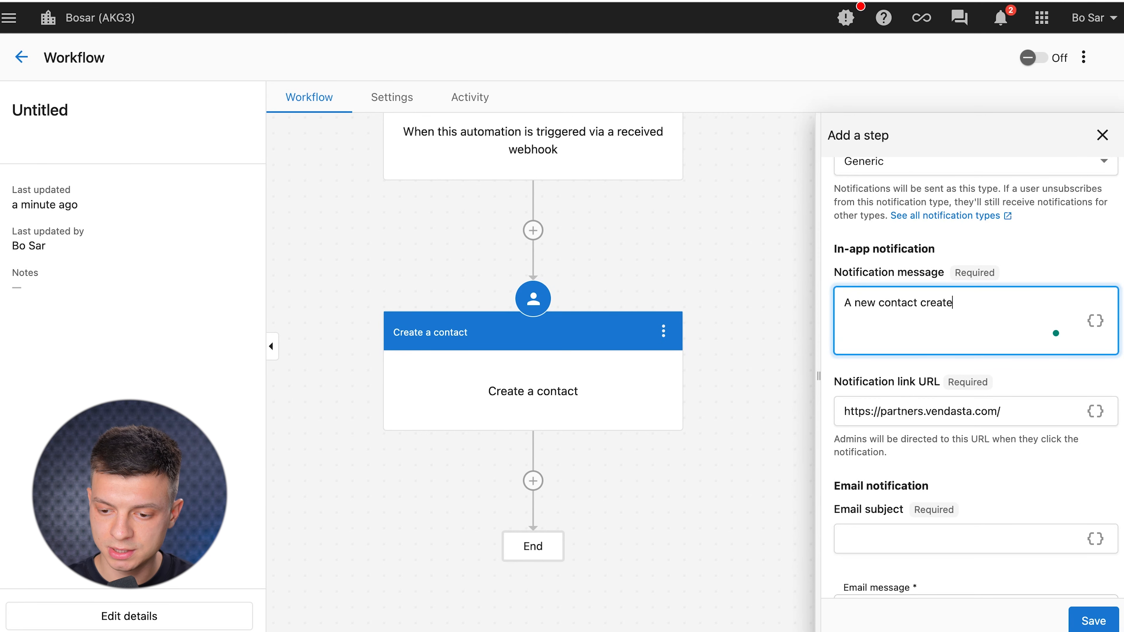
pyautogui.write('d')
pyautogui.scroll(-5, 919, 414)
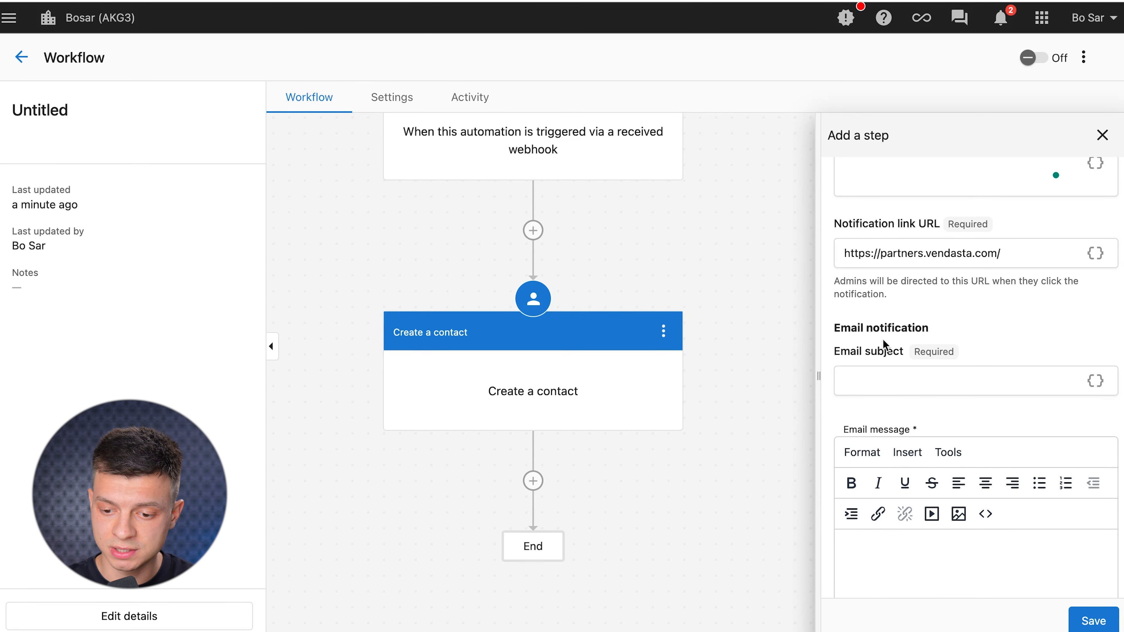
pyautogui.click(870, 382)
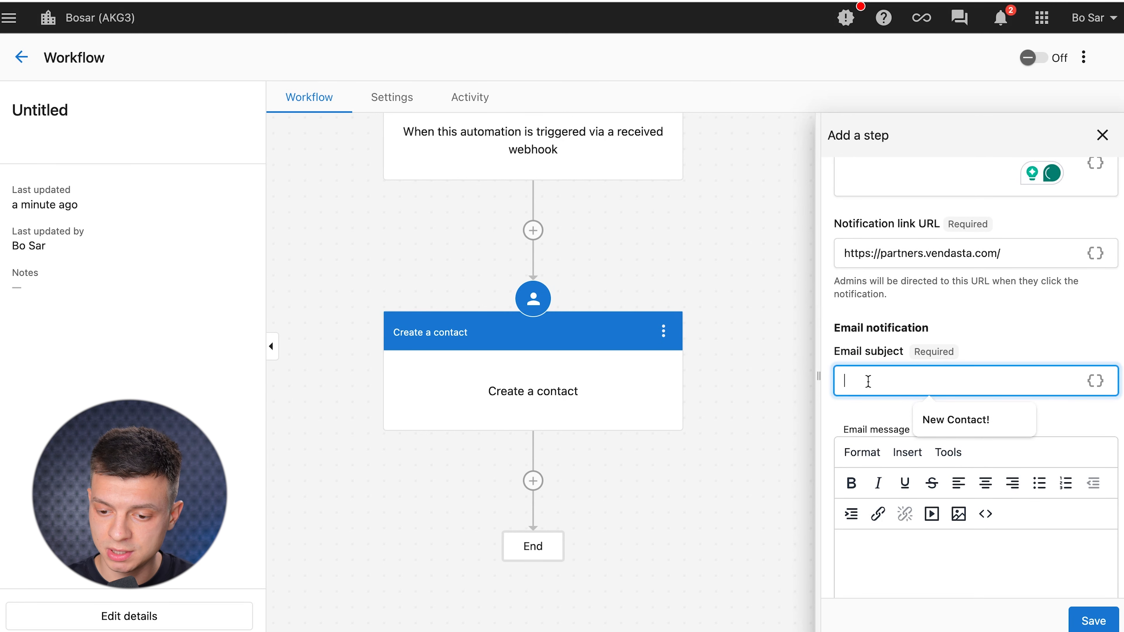
pyautogui.click(942, 432)
# Paste the email body, set button text 'Check it!', and save the step.
pyautogui.scroll(-3, 941, 432)
pyautogui.click(902, 487)
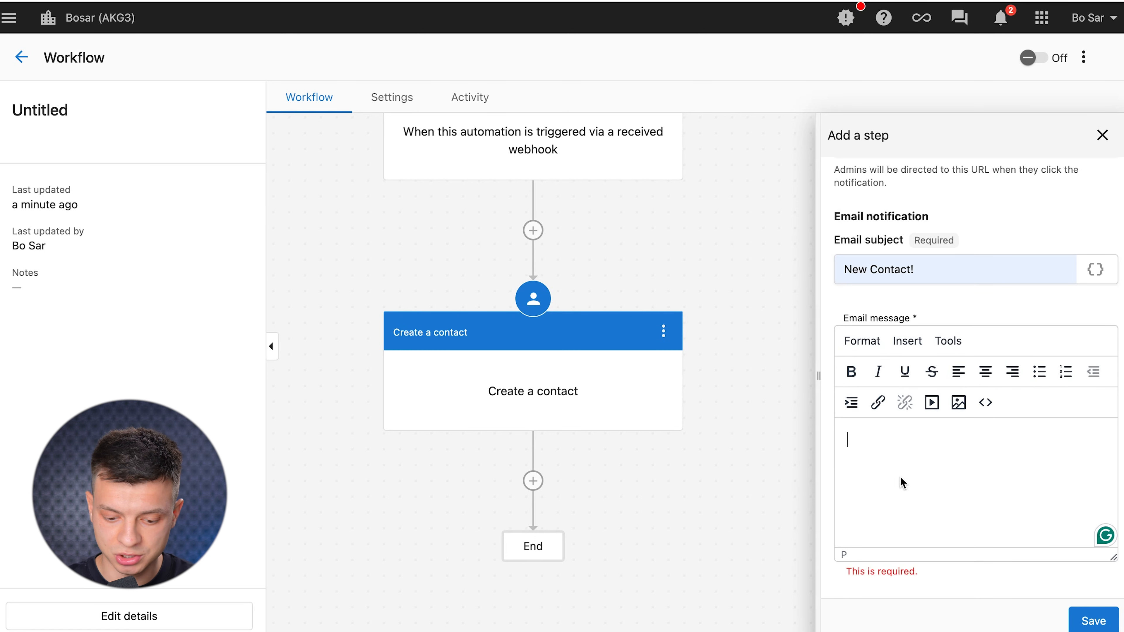
pyautogui.write('A new contact created')
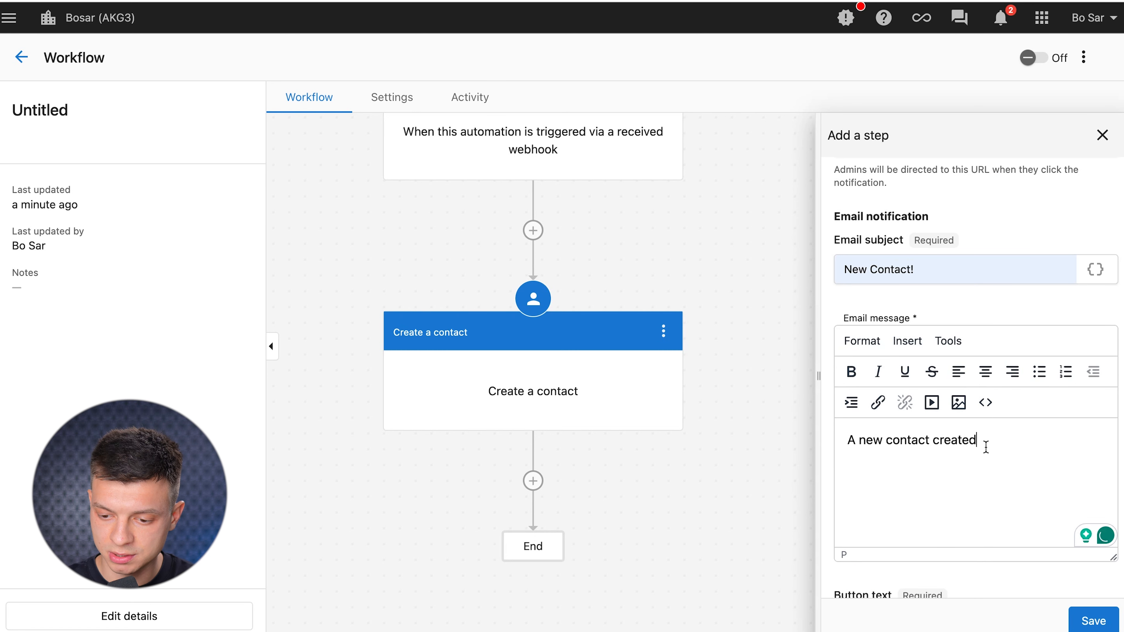
pyautogui.write('Check iot ou')
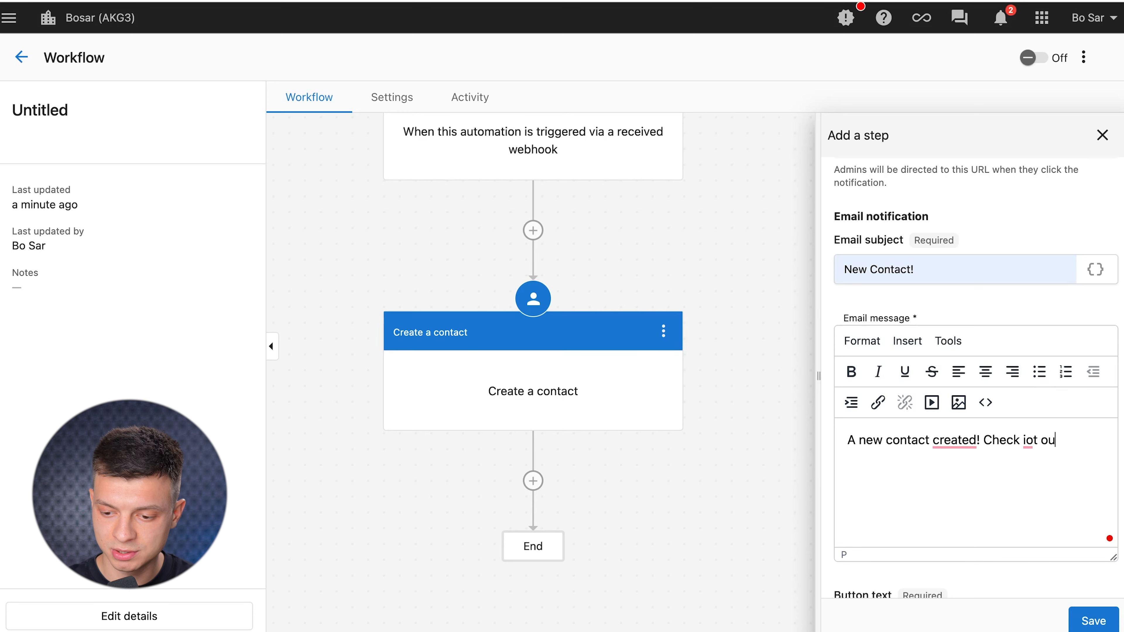
pyautogui.scroll(-4, 948, 430)
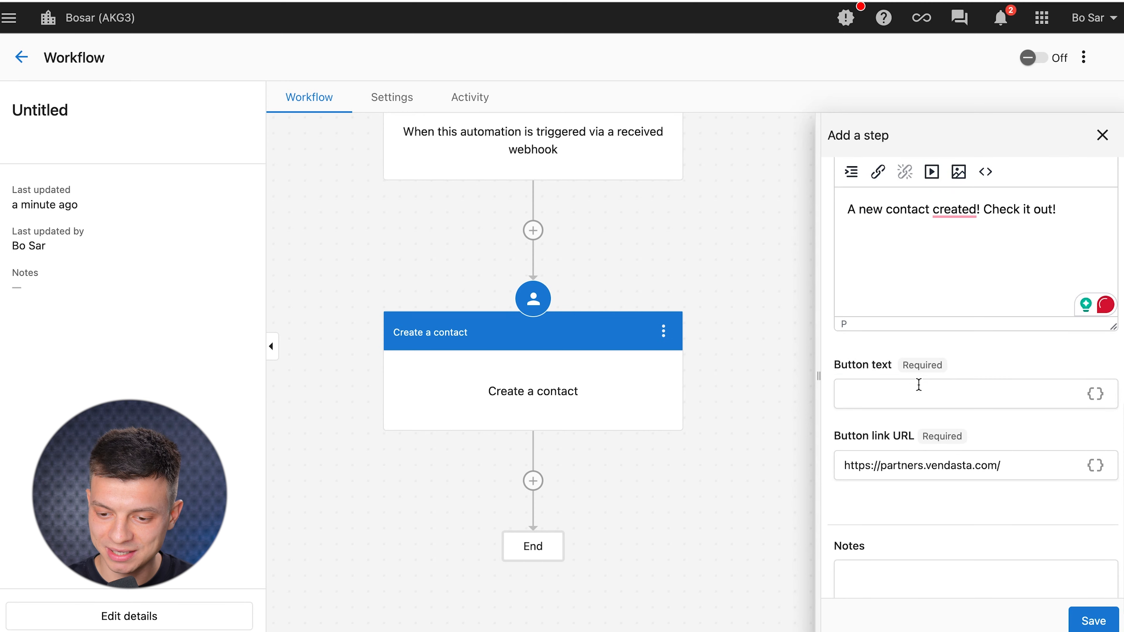
pyautogui.click(918, 394)
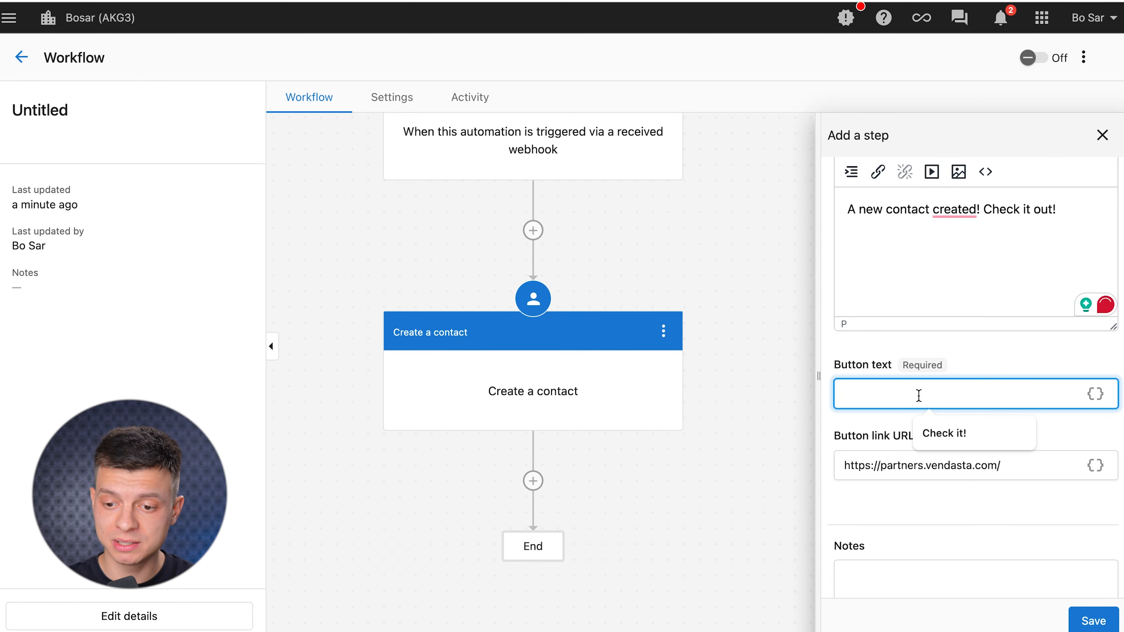
pyautogui.scroll(6, 971, 314)
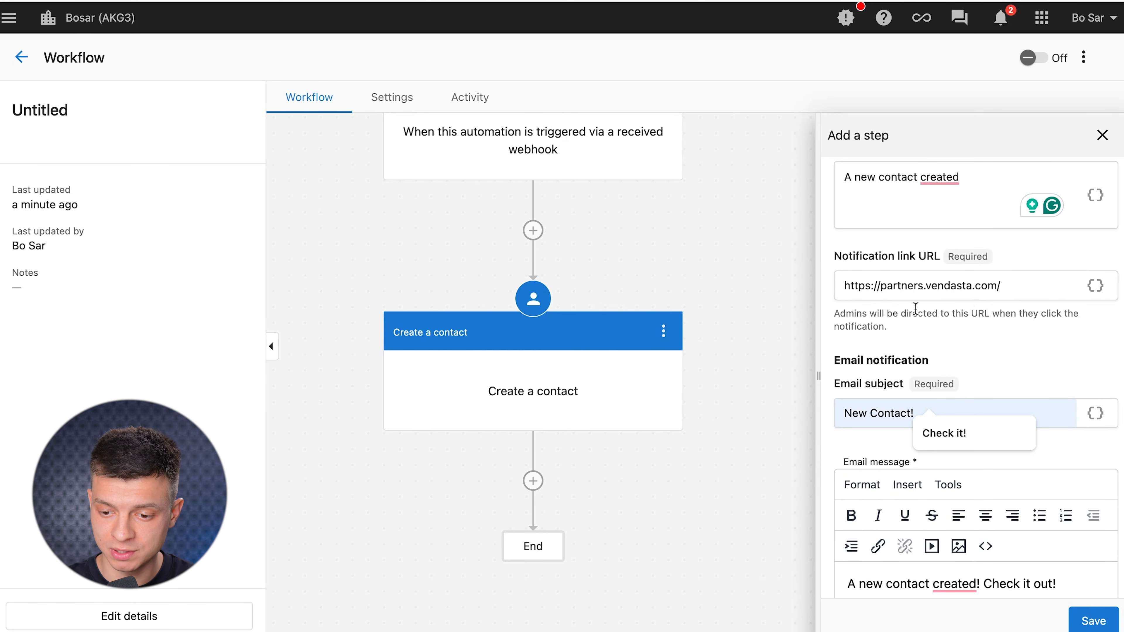
pyautogui.scroll(-6, 986, 353)
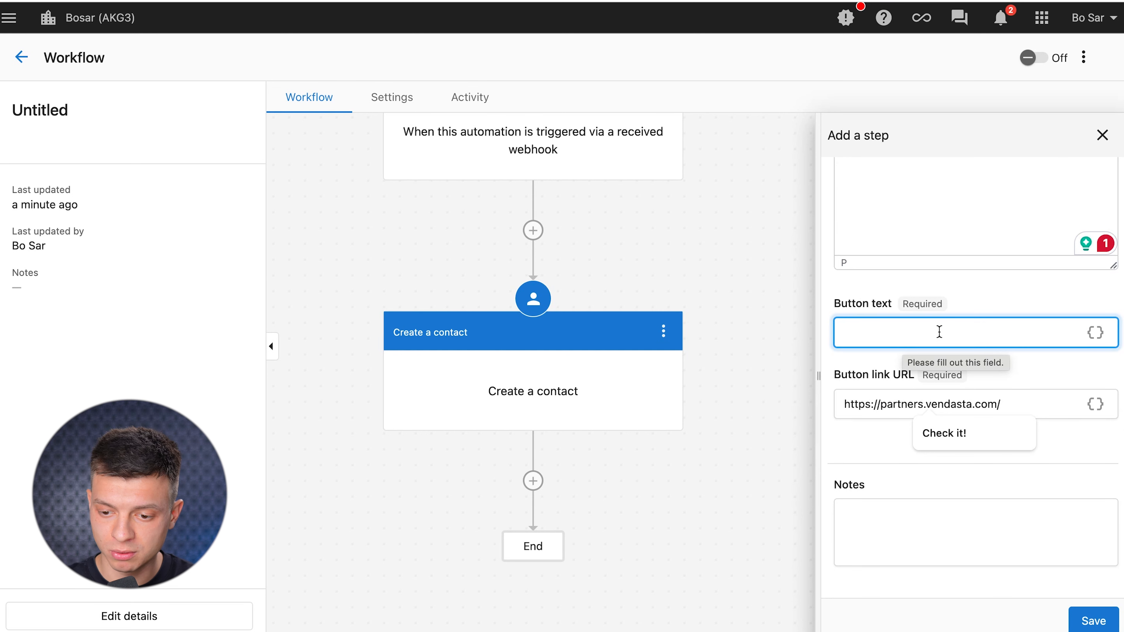
pyautogui.click(899, 330)
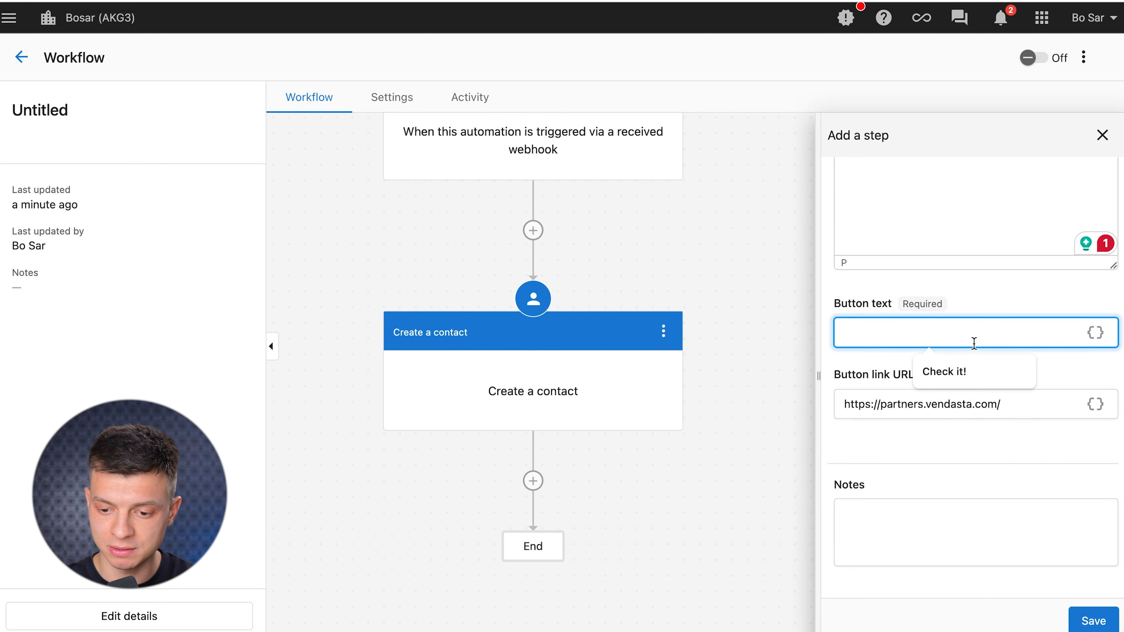
pyautogui.click(950, 354)
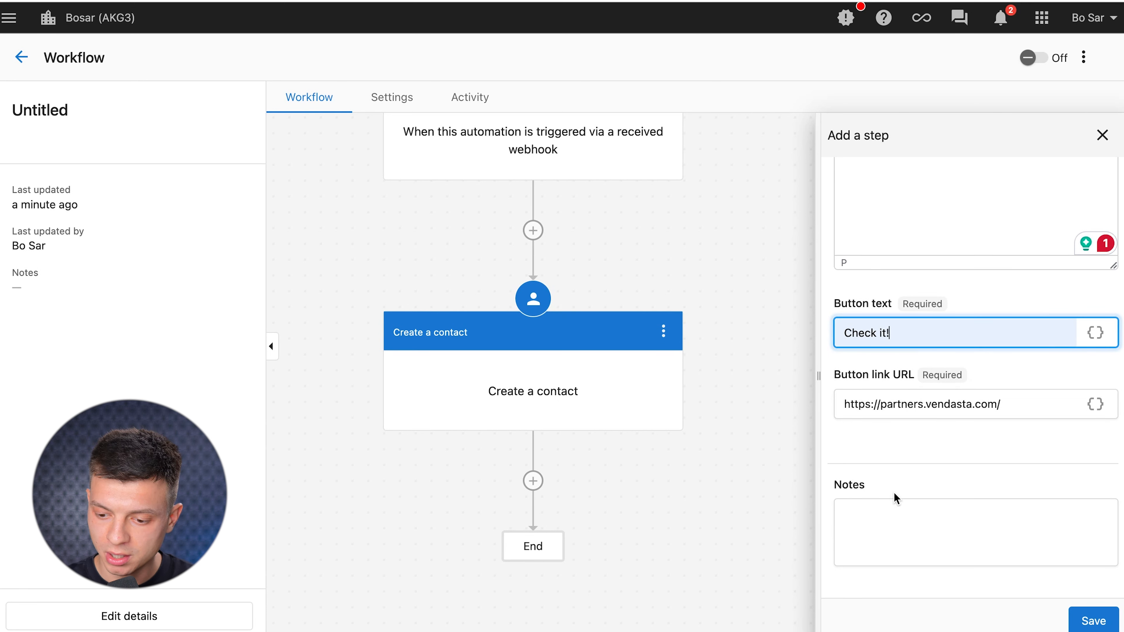
pyautogui.click(1093, 621)
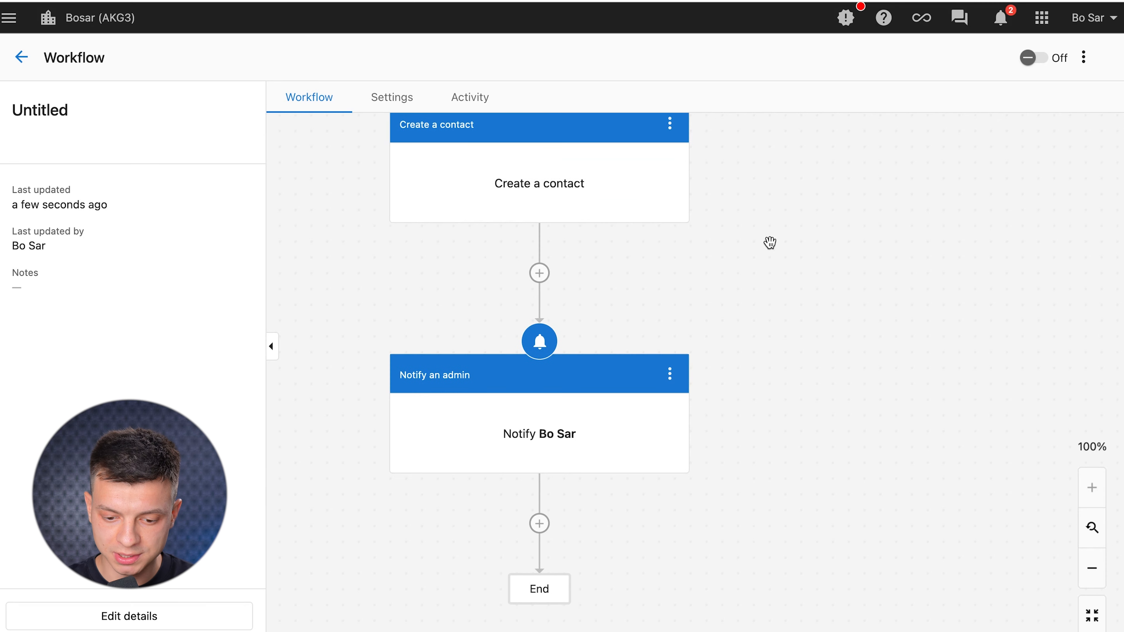
# Open the webhook trigger, expand Payload data and select the Expected payload JSON.
pyautogui.scroll(10, 742, 432)
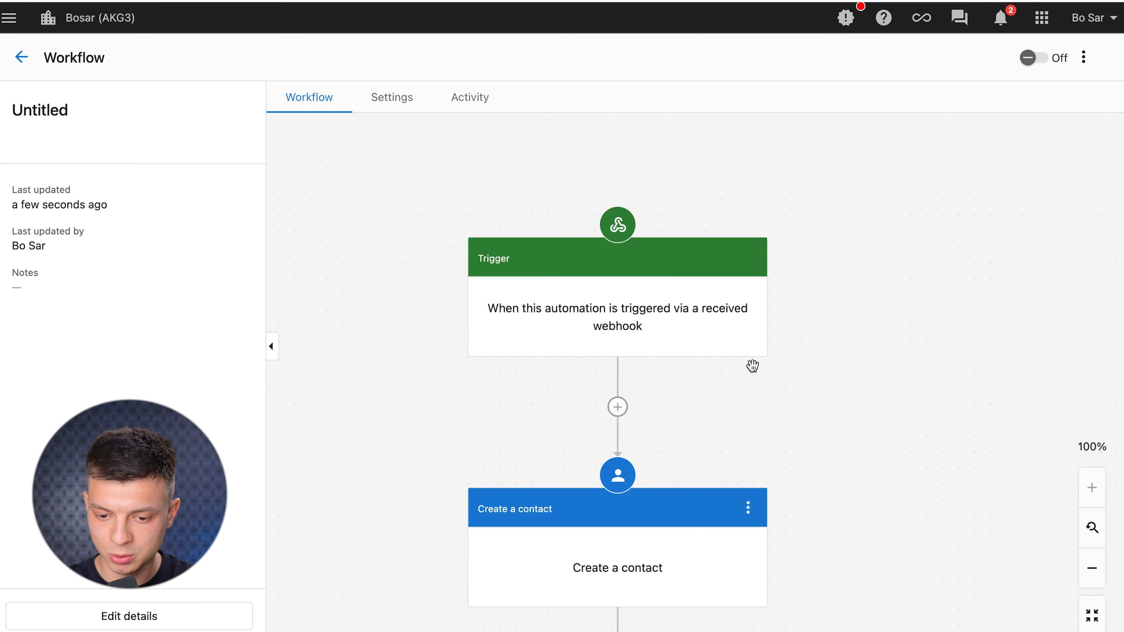
pyautogui.click(686, 336)
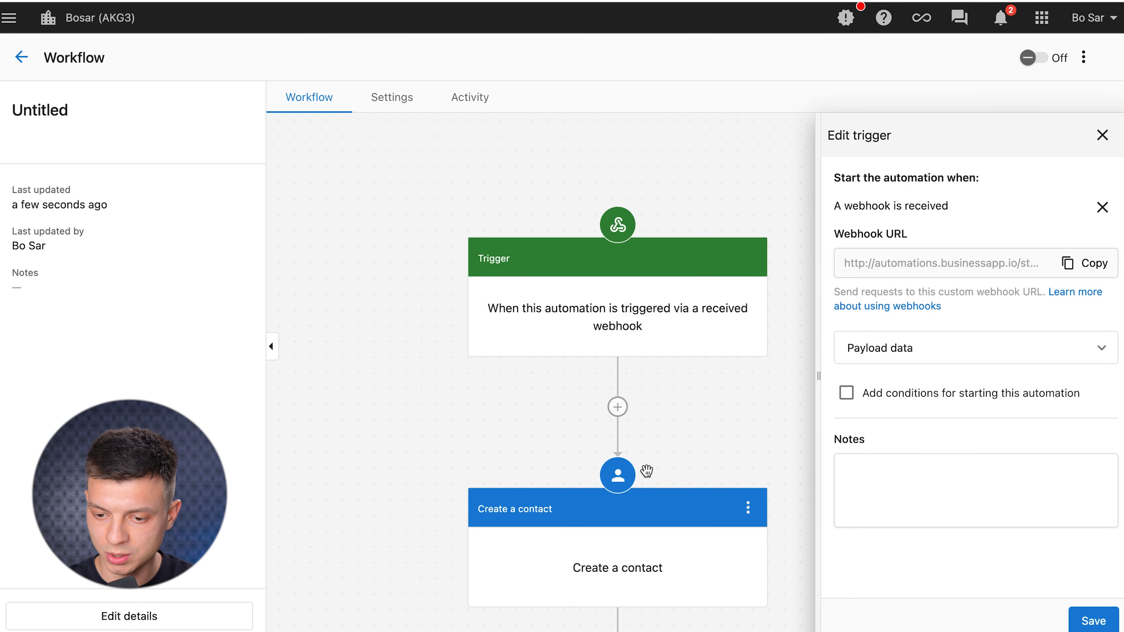
pyautogui.scroll(-3, 647, 470)
pyautogui.scroll(-2, 647, 470)
pyautogui.click(1097, 348)
pyautogui.scroll(-10, 978, 469)
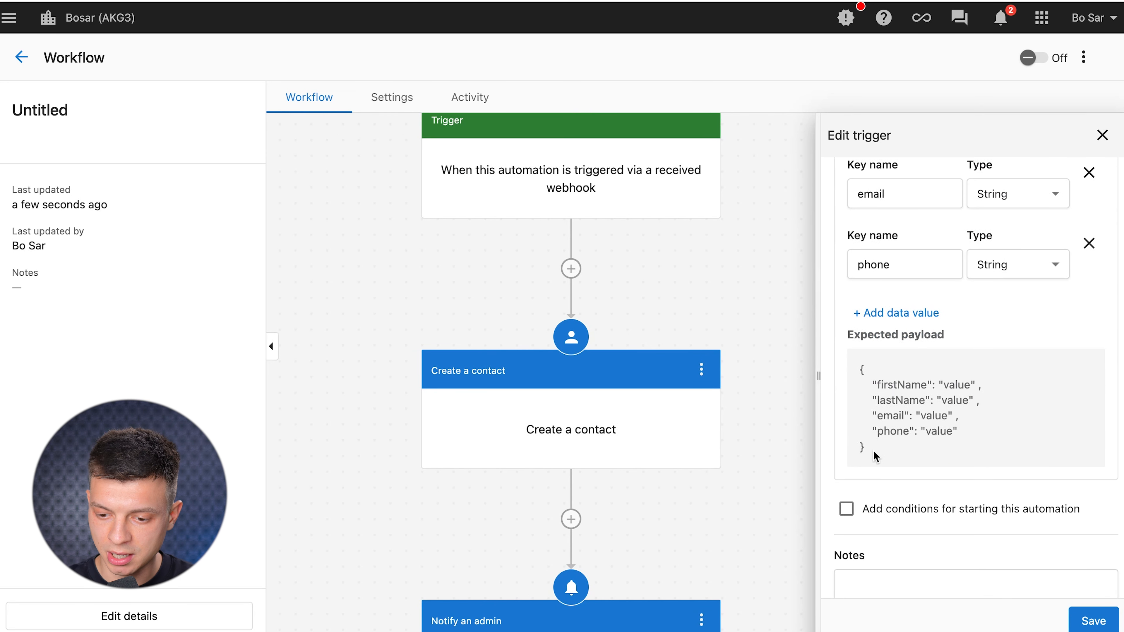
pyautogui.moveTo(873, 455); pyautogui.dragTo(859, 368)
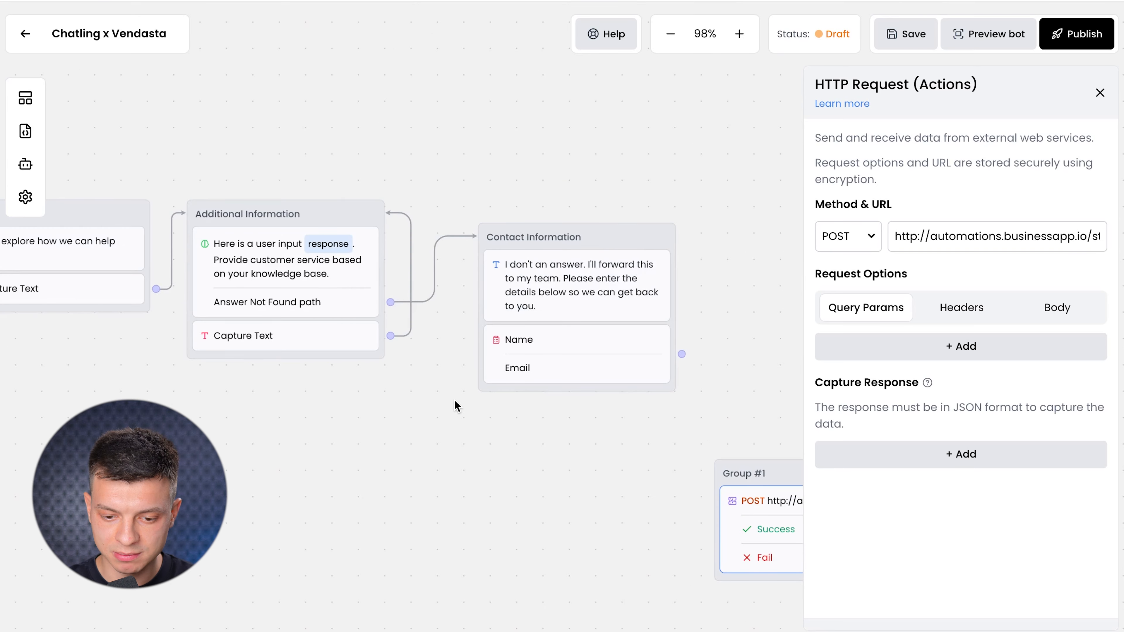
# Pan the Chatling canvas to the HTTP Request block and open its settings.
pyautogui.moveTo(578, 454); pyautogui.dragTo(389, 404)
pyautogui.moveTo(653, 366); pyautogui.dragTo(568, 318)
pyautogui.click(560, 370)
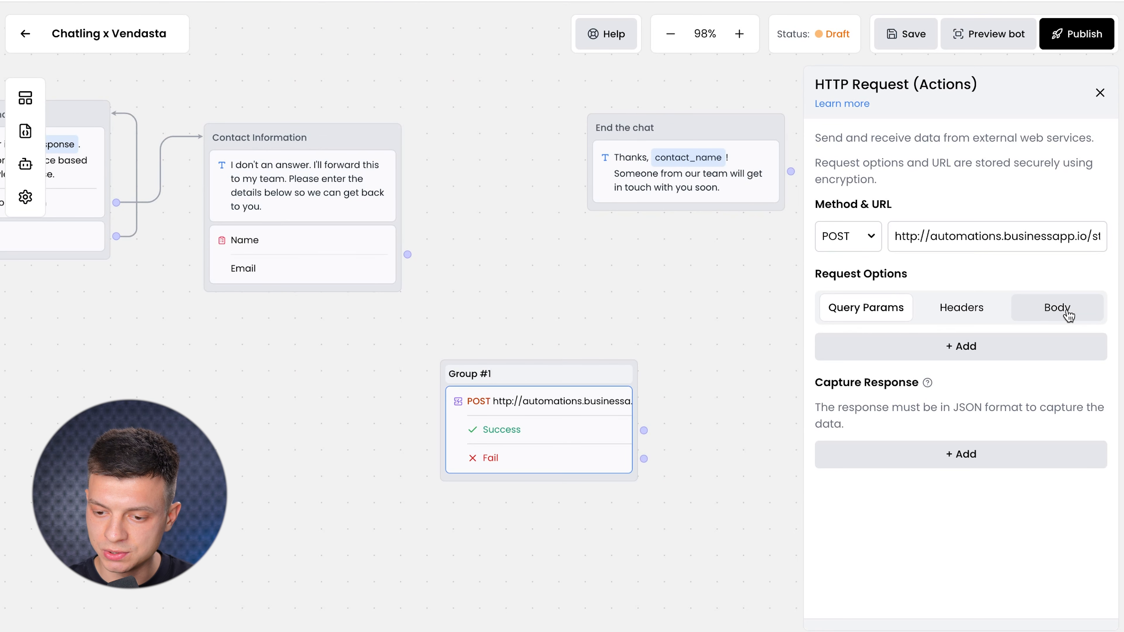
# Set the request body format to JSON and paste the firstName, lastName, email, phone payload.
pyautogui.click(1057, 308)
pyautogui.click(999, 347)
pyautogui.click(885, 439)
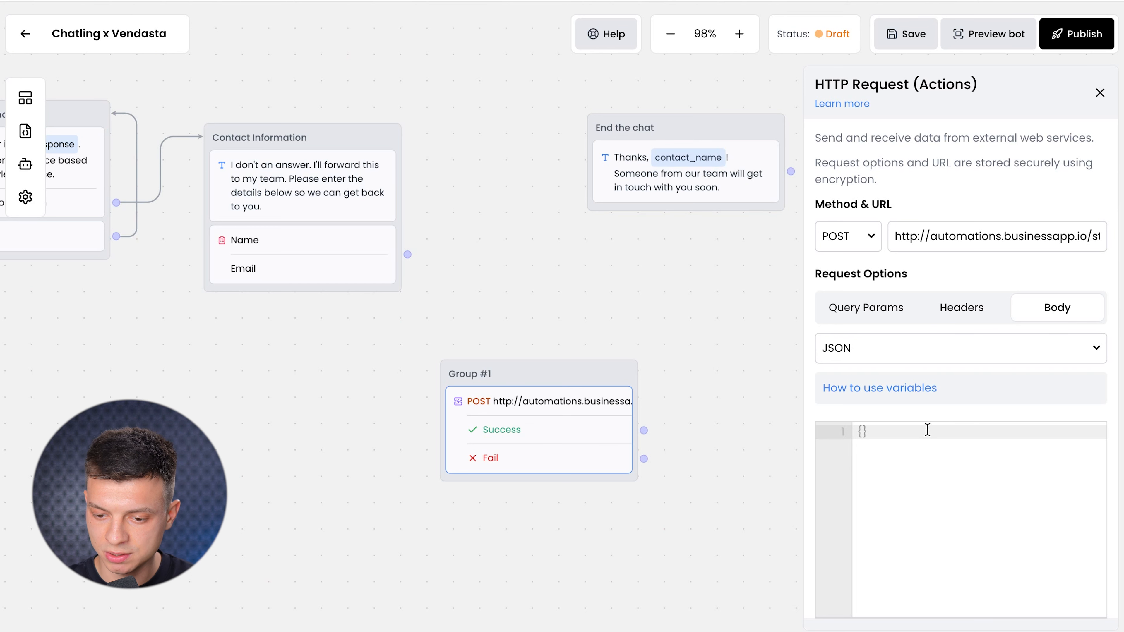
pyautogui.click(908, 437)
pyautogui.write('{   "firstName": "value",   "lastName": "value",   "email": "value",   "phone": "value" }')
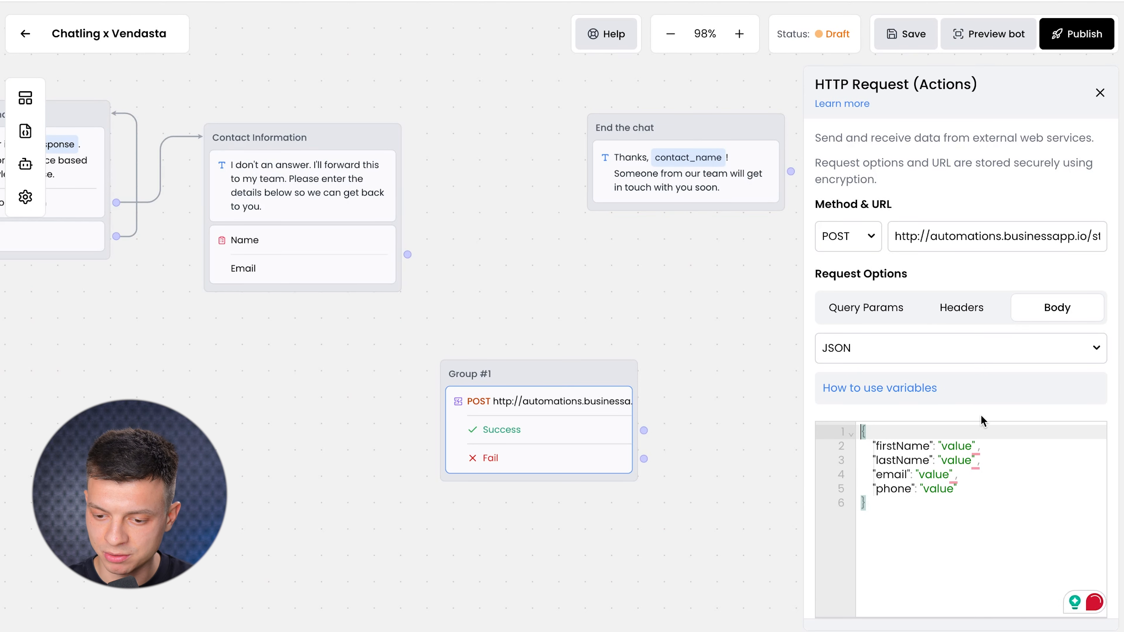
pyautogui.scroll(-1, 986, 449)
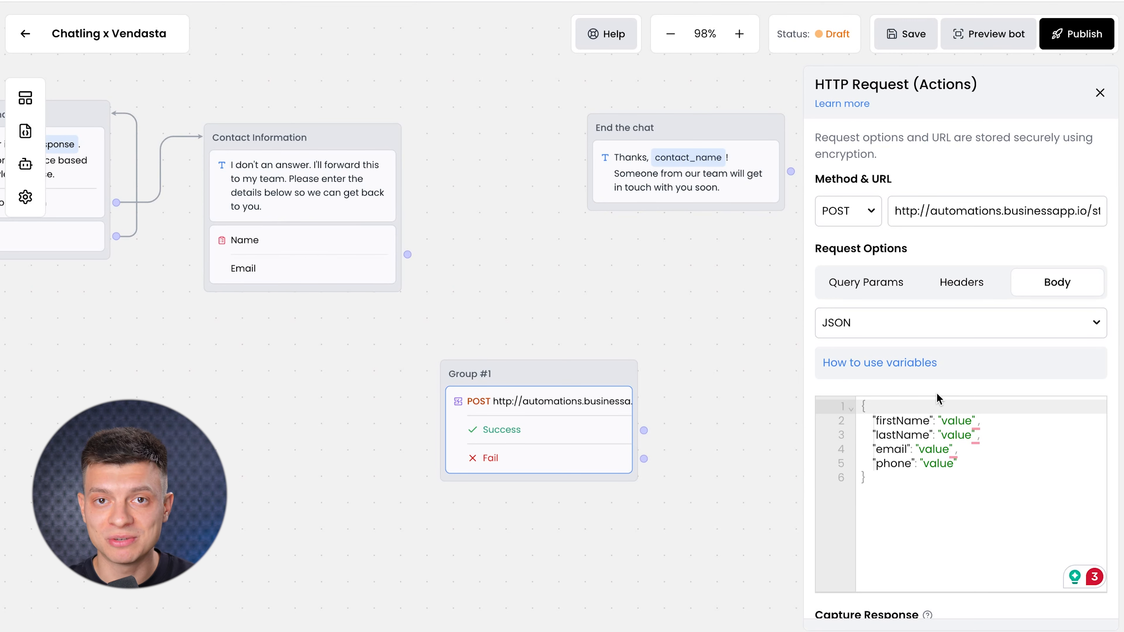
# Read Chatling's guide on using variables in JSON payloads, then reopen the Contact Information form settings.
pyautogui.click(866, 367)
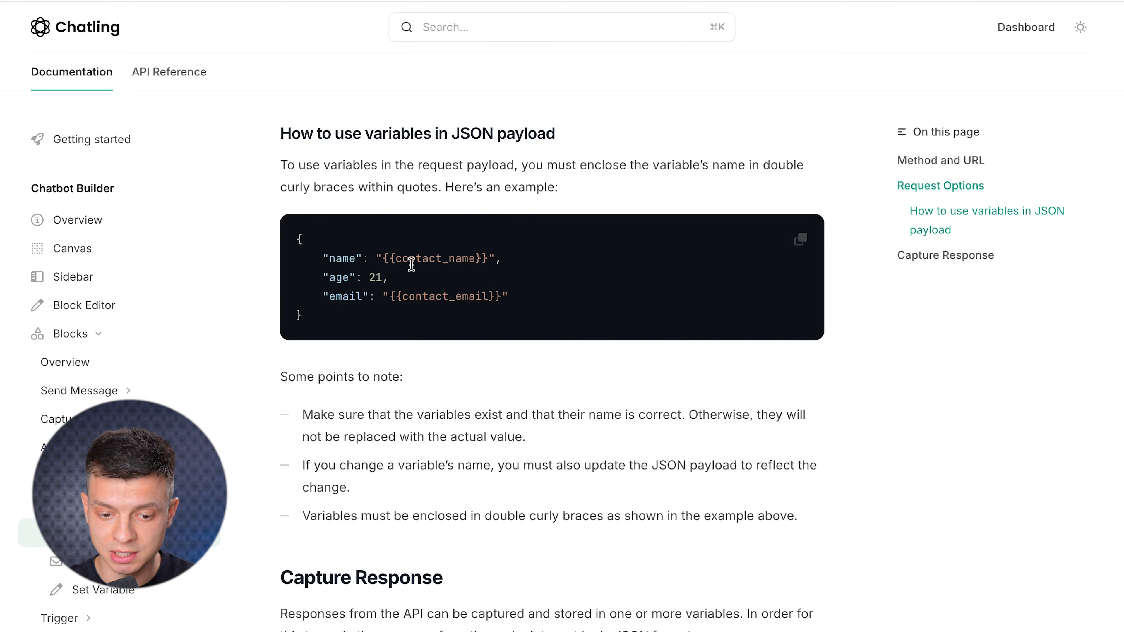
pyautogui.moveTo(382, 259); pyautogui.dragTo(391, 259)
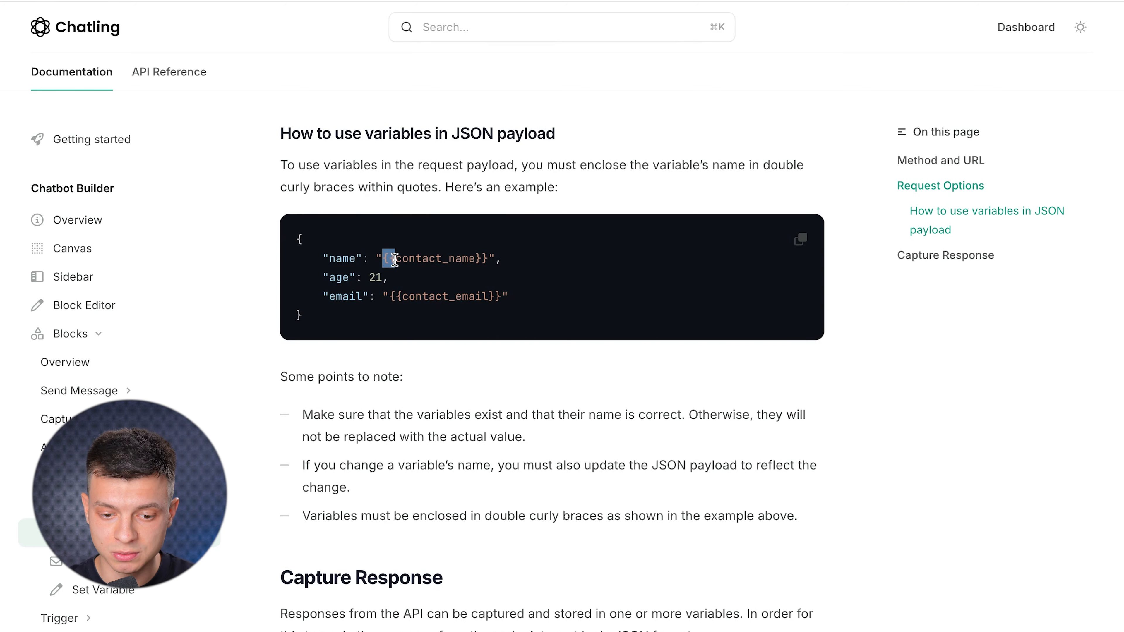
pyautogui.click(495, 257)
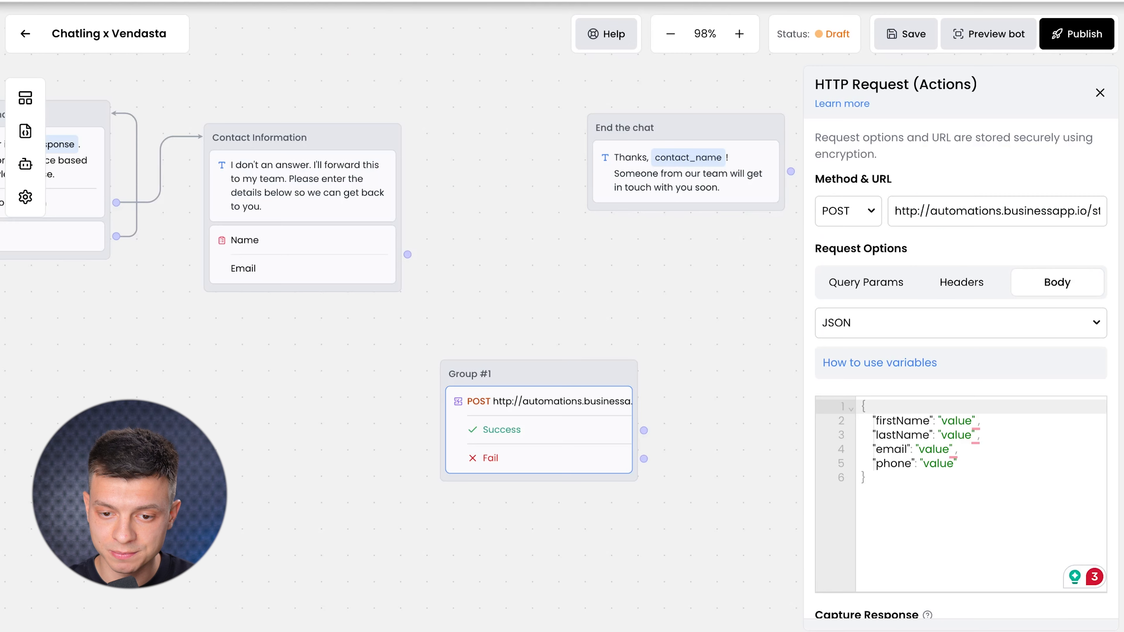
pyautogui.click(326, 261)
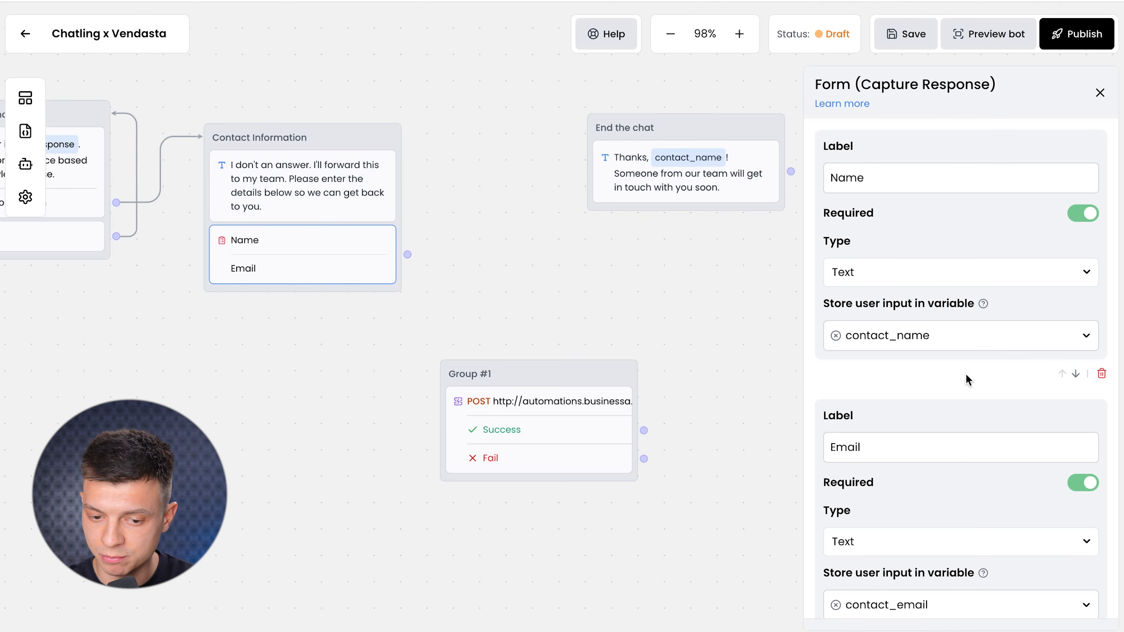
# Store the Name field in new variable contact_first_name and relabel it First Name.
pyautogui.scroll(-3, 911, 424)
pyautogui.scroll(3, 936, 417)
pyautogui.click(896, 337)
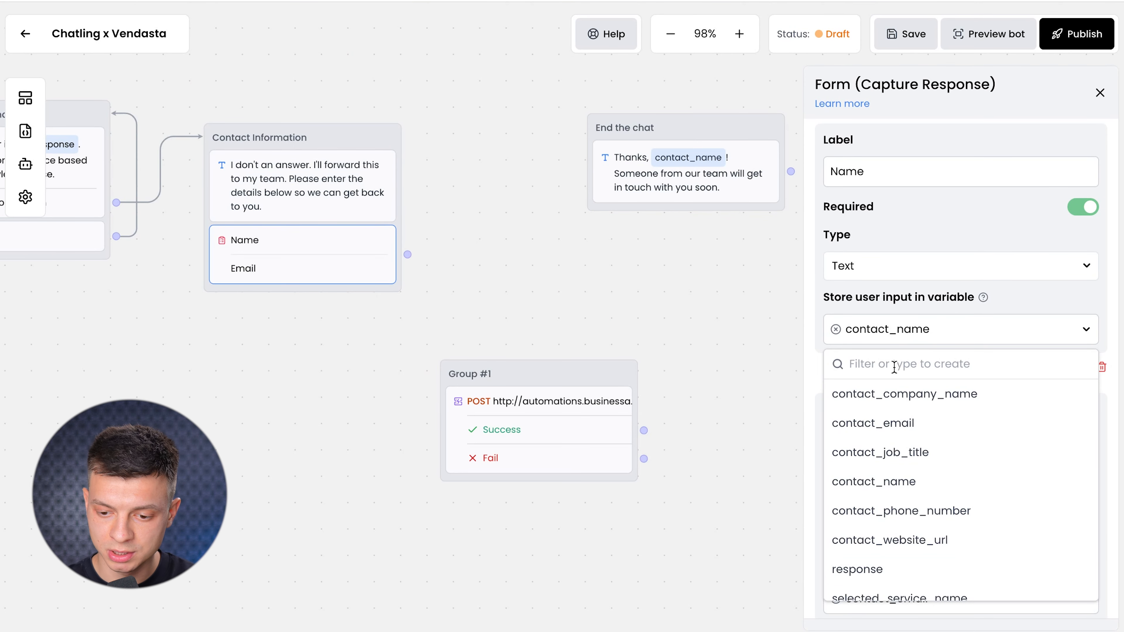
pyautogui.write('contact_first_name')
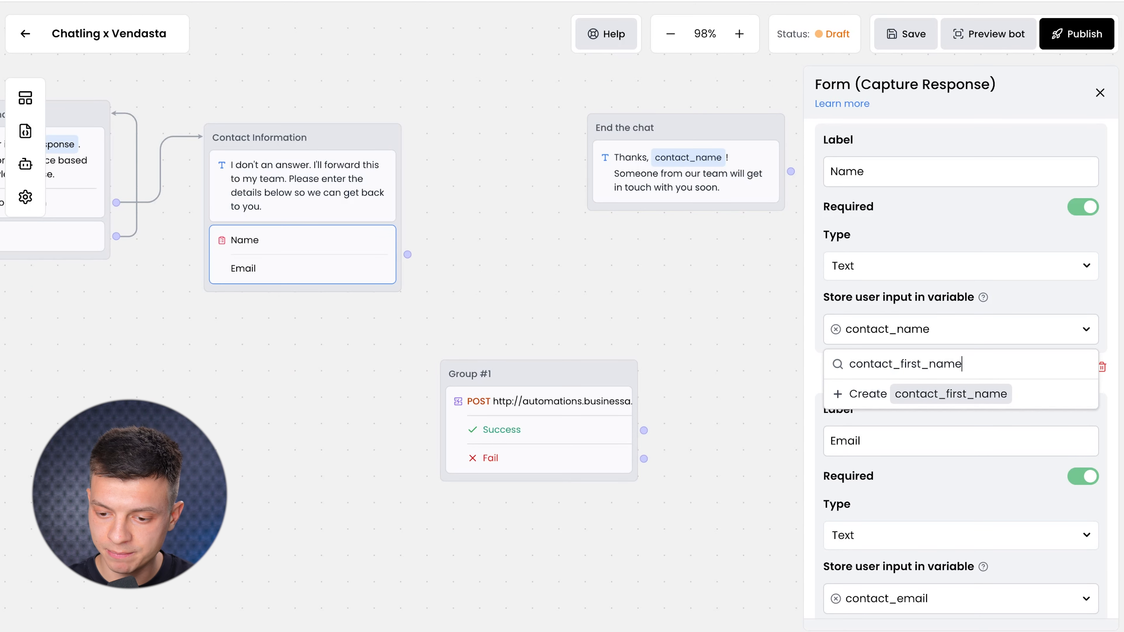
pyautogui.click(917, 404)
pyautogui.click(834, 169)
pyautogui.write('First')
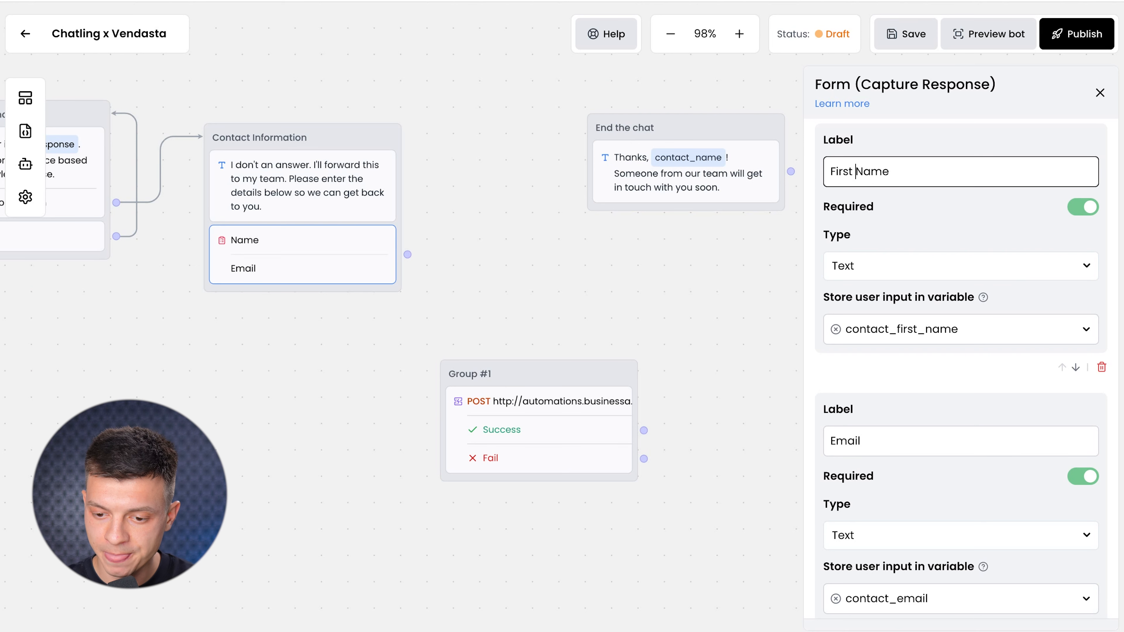
pyautogui.click(1002, 387)
# Append a blank third field to the Contact Information form.
pyautogui.scroll(-3, 1013, 470)
pyautogui.click(1068, 597)
pyautogui.scroll(-5, 974, 442)
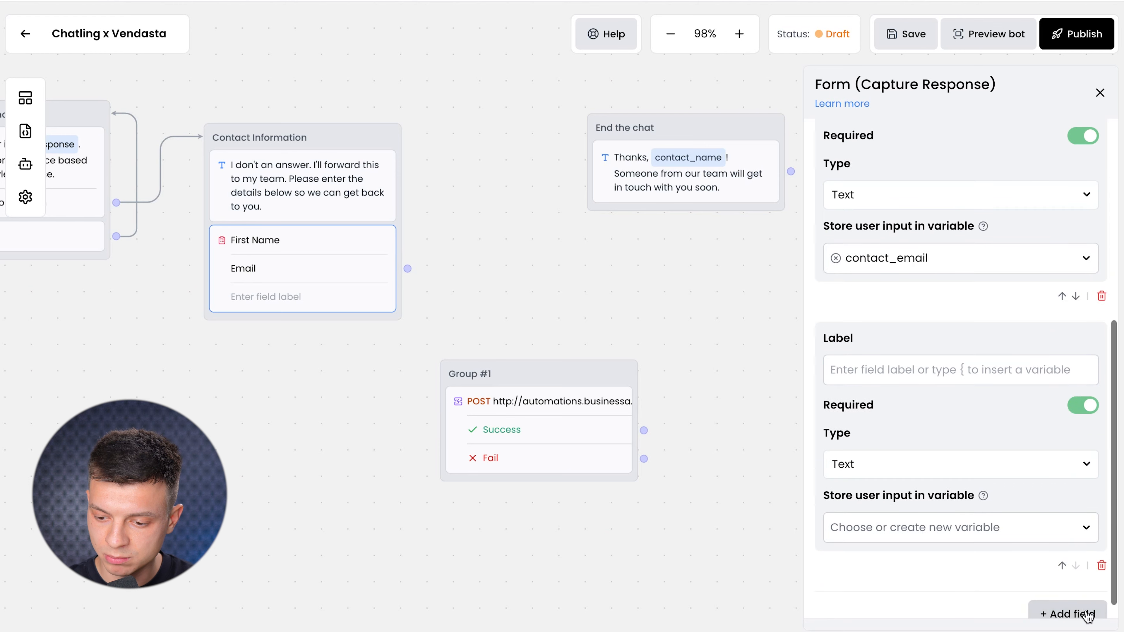
# Move the new field above Email, label it Last Name, and store it in new variable contact_last_name.
pyautogui.click(1061, 565)
pyautogui.write('Last Name')
pyautogui.scroll(-2, 929, 500)
pyautogui.click(929, 502)
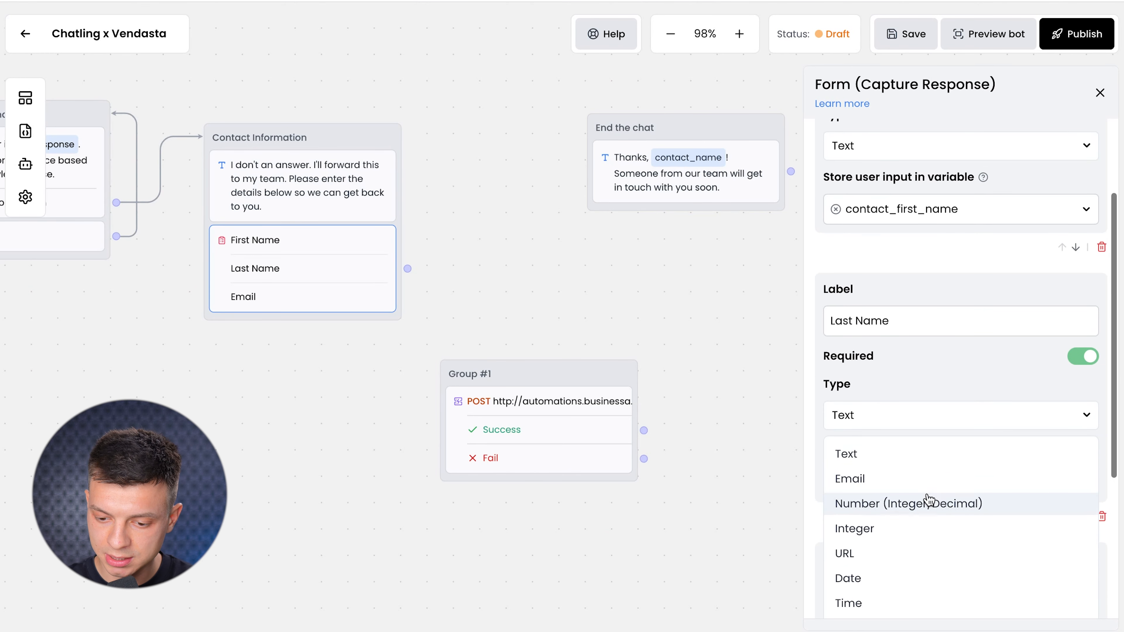
pyautogui.click(816, 510)
pyautogui.click(952, 488)
pyautogui.click(925, 475)
pyautogui.click(893, 480)
pyautogui.write('co')
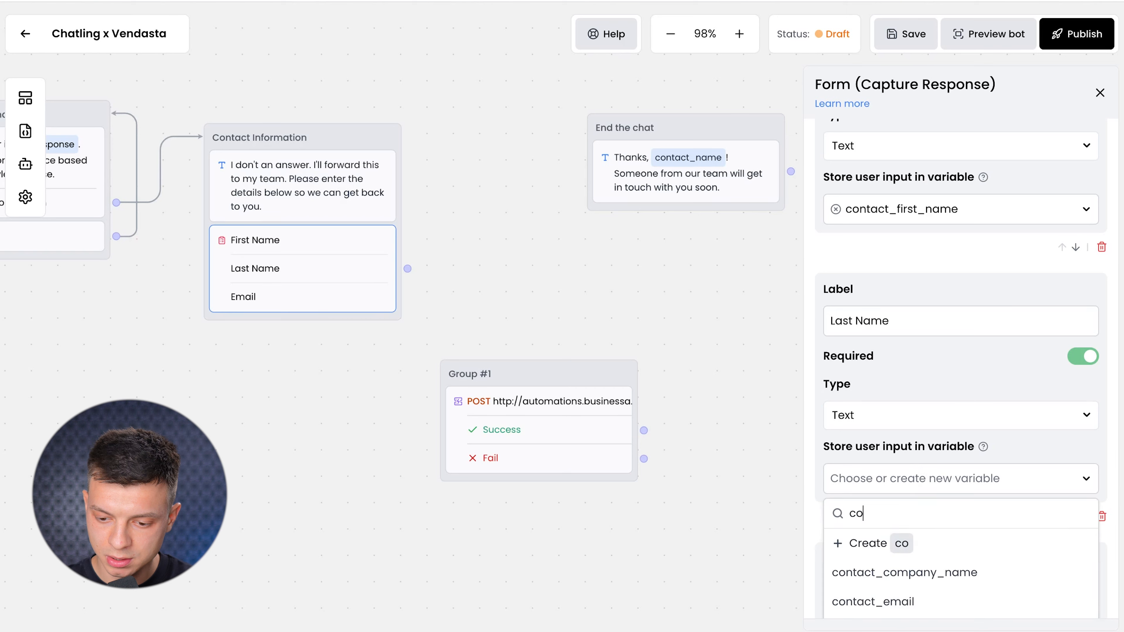
pyautogui.write('ntact_last_name')
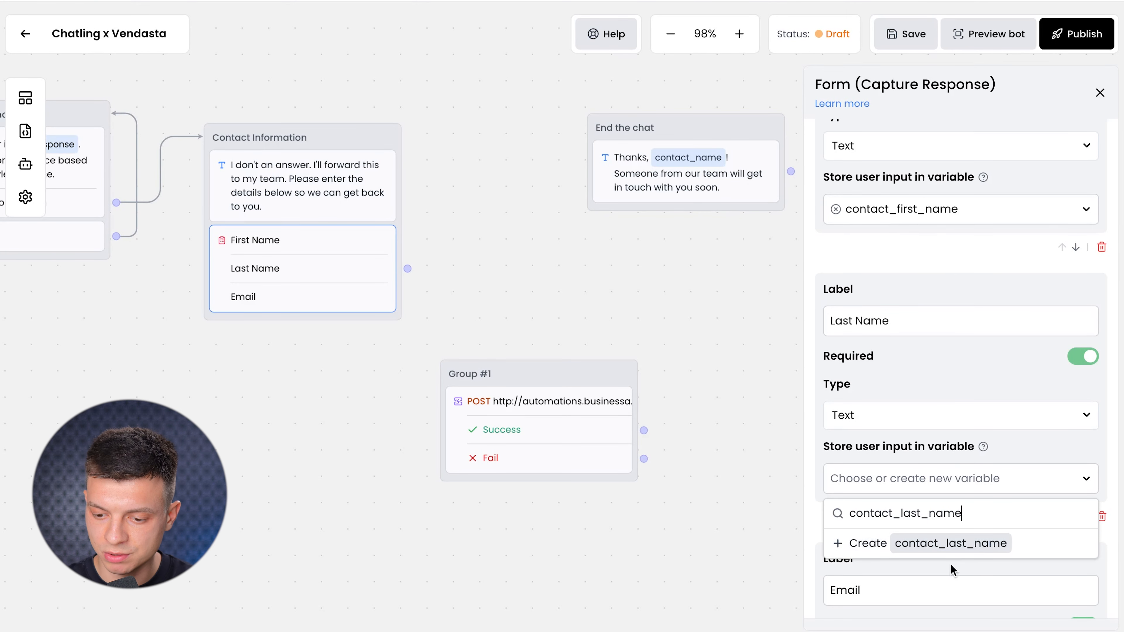
pyautogui.click(986, 553)
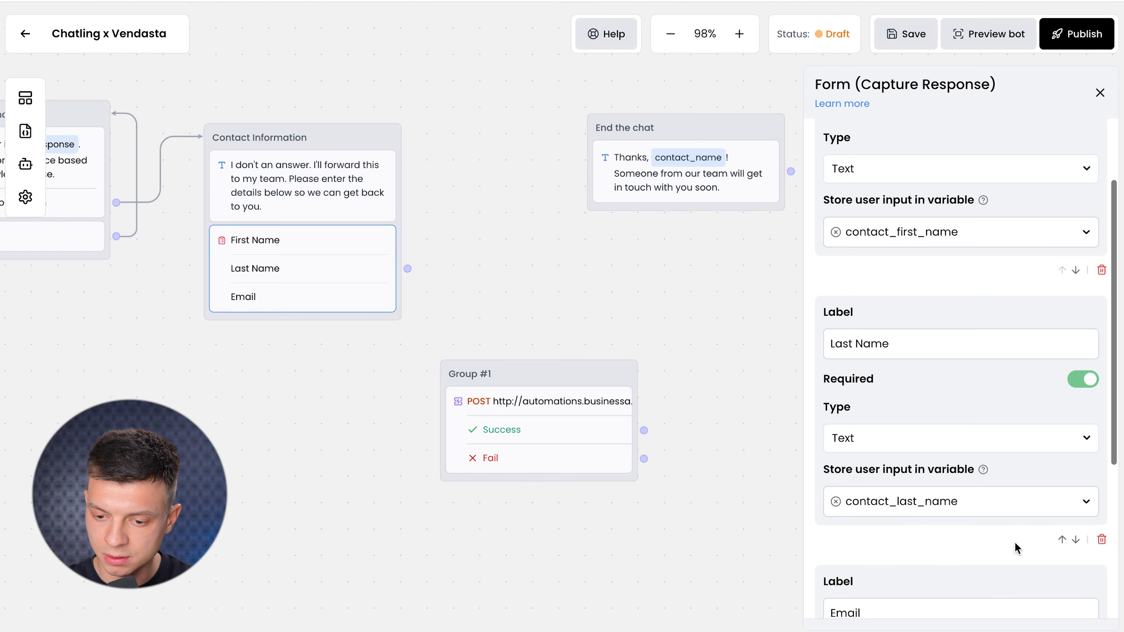
pyautogui.scroll(-5, 930, 432)
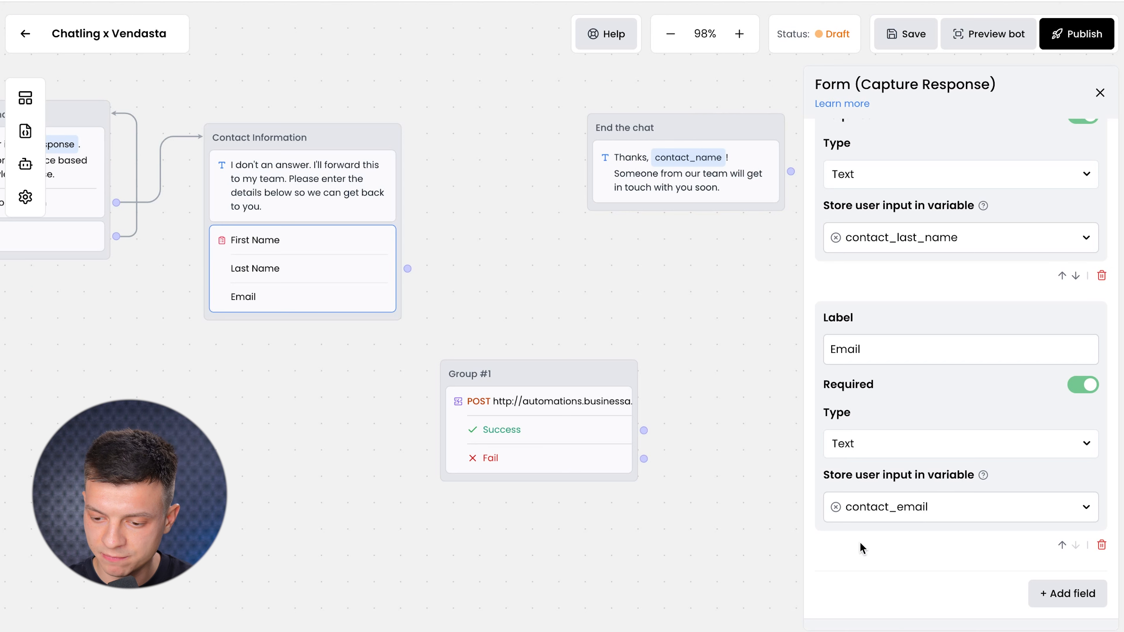
# Add a Phone Number field whose answer is stored in contact_phone_number.
pyautogui.click(1042, 594)
pyautogui.scroll(-3, 908, 563)
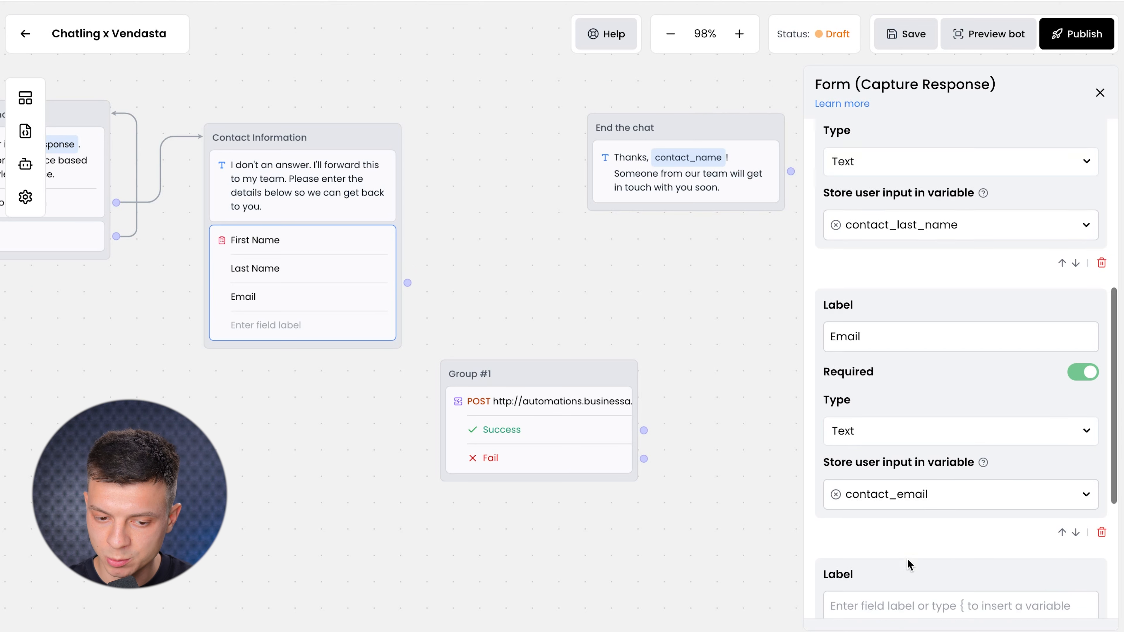
pyautogui.click(880, 515)
pyautogui.write('Phone Number')
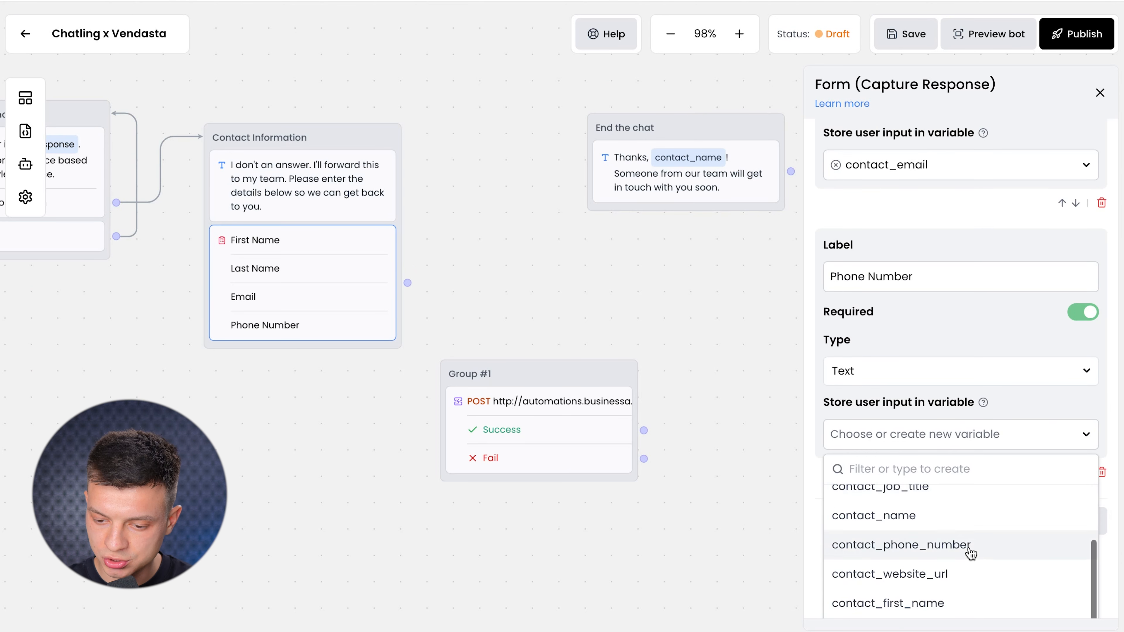
pyautogui.scroll(-2, 1089, 522)
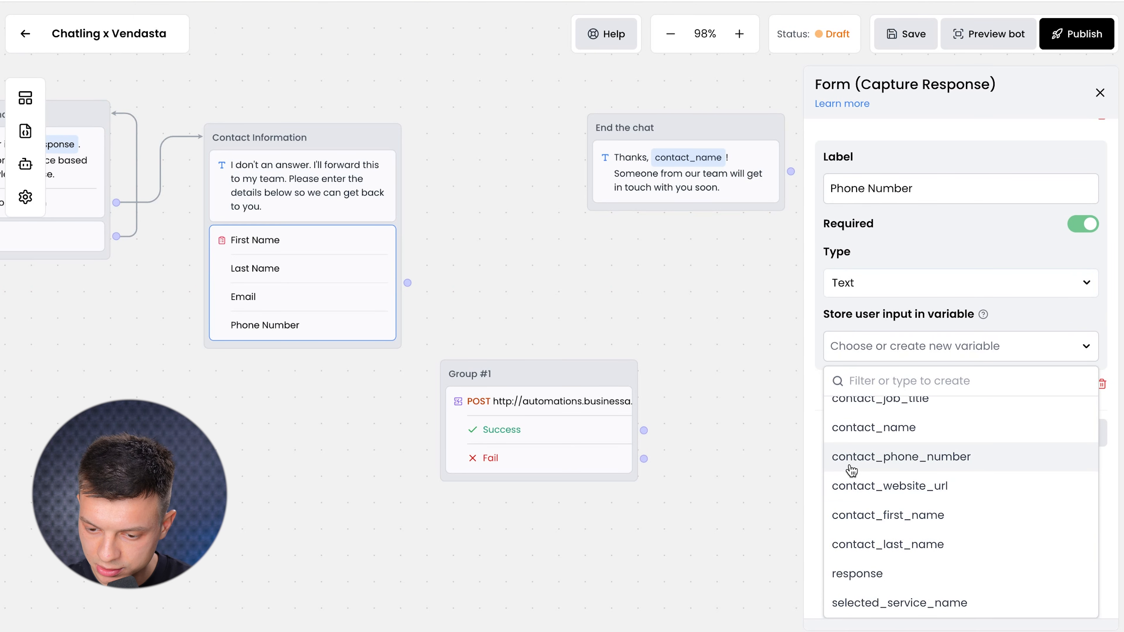
pyautogui.click(971, 472)
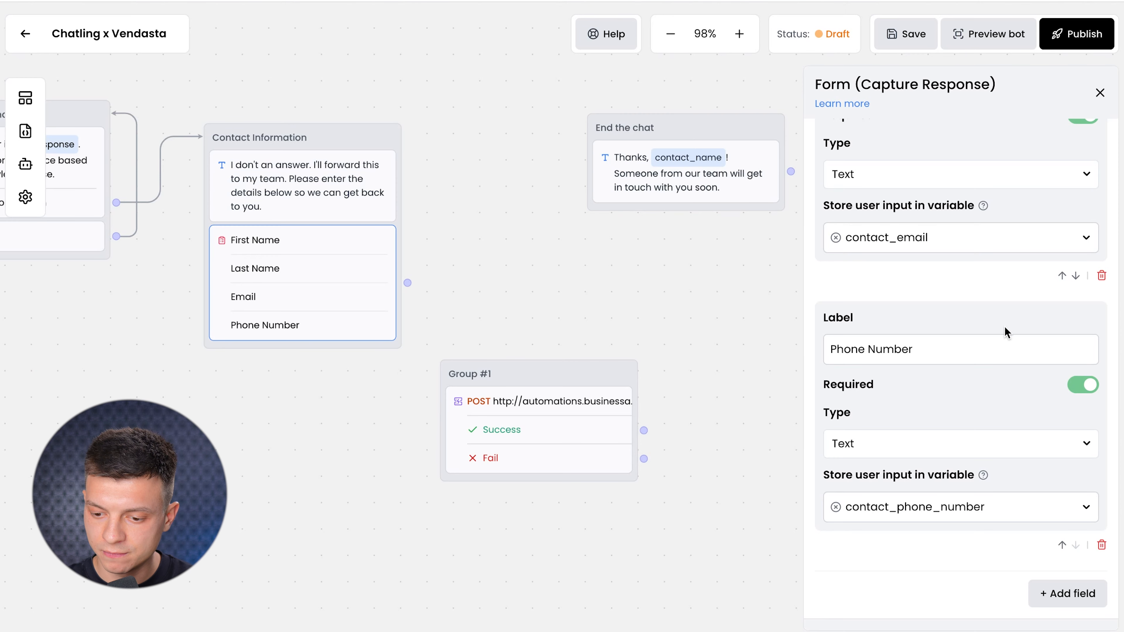
pyautogui.scroll(10, 1006, 330)
# Connect Contact Information to the webhook request, and the request's Success outcome to End the chat.
pyautogui.click(1100, 93)
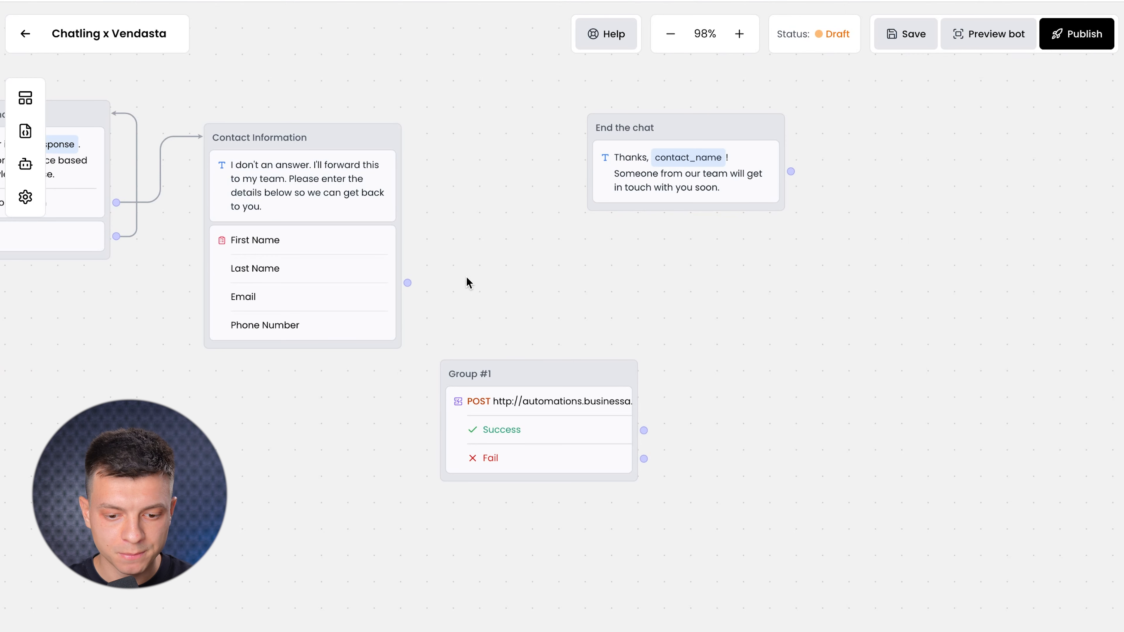
pyautogui.moveTo(408, 283); pyautogui.dragTo(485, 363)
pyautogui.moveTo(644, 431); pyautogui.dragTo(606, 244)
pyautogui.moveTo(554, 201); pyautogui.dragTo(683, 206)
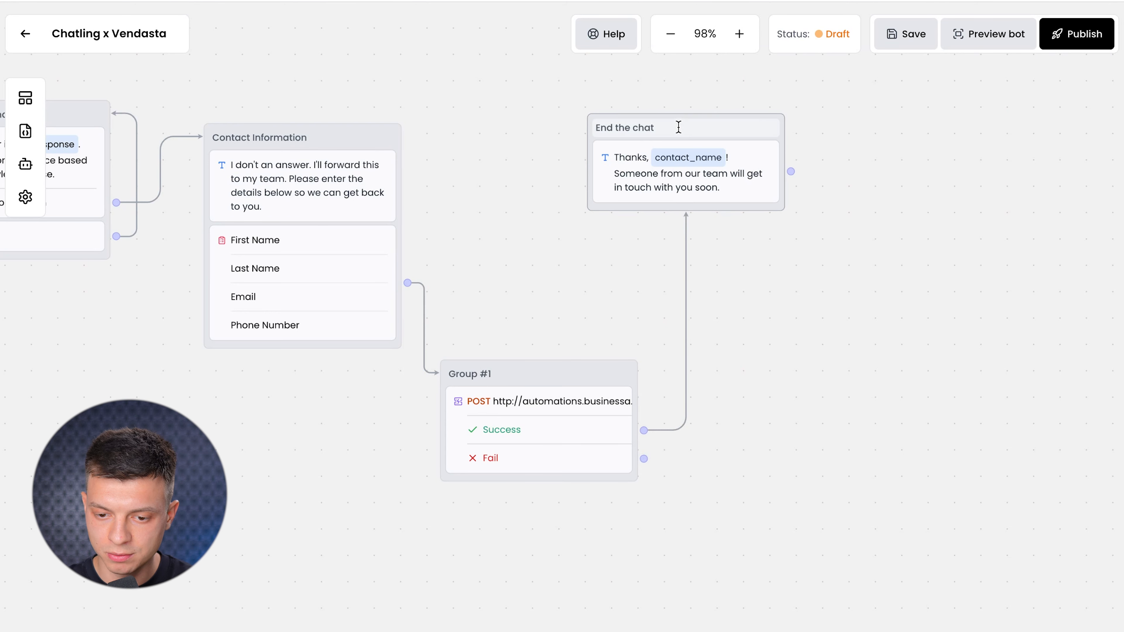
pyautogui.moveTo(687, 125); pyautogui.dragTo(776, 141)
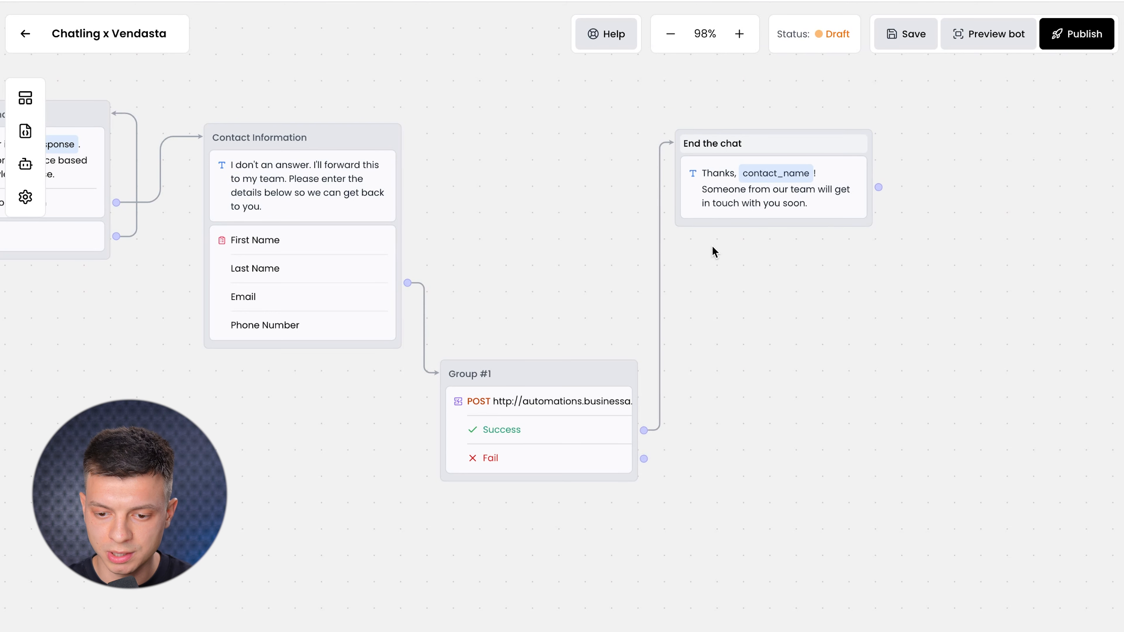
pyautogui.click(667, 470)
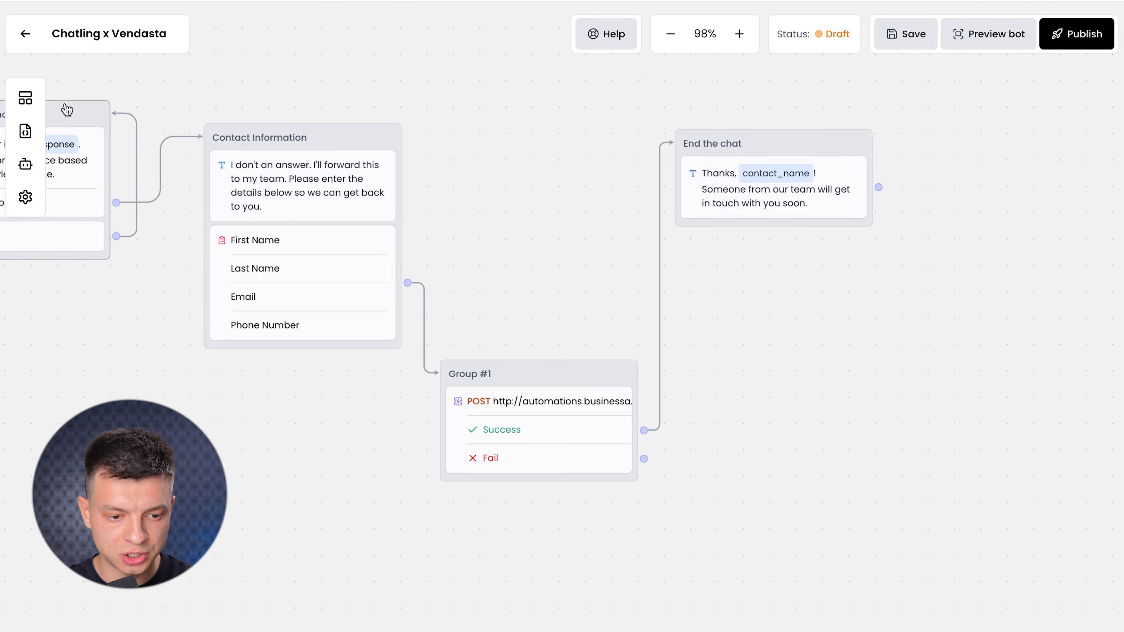
# Add a Group #2 text message 'Sorry, something went wrong!' reached from the Fail outcome.
pyautogui.click(17, 97)
pyautogui.moveTo(98, 171); pyautogui.dragTo(784, 502)
pyautogui.click(772, 530)
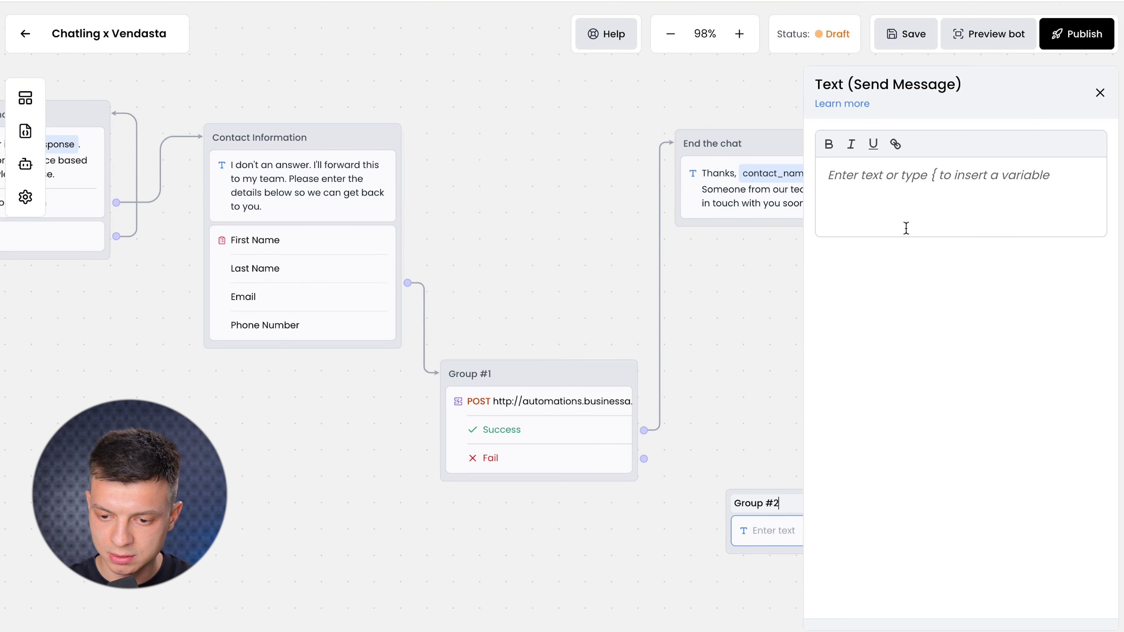
pyautogui.write('Sorry, something we')
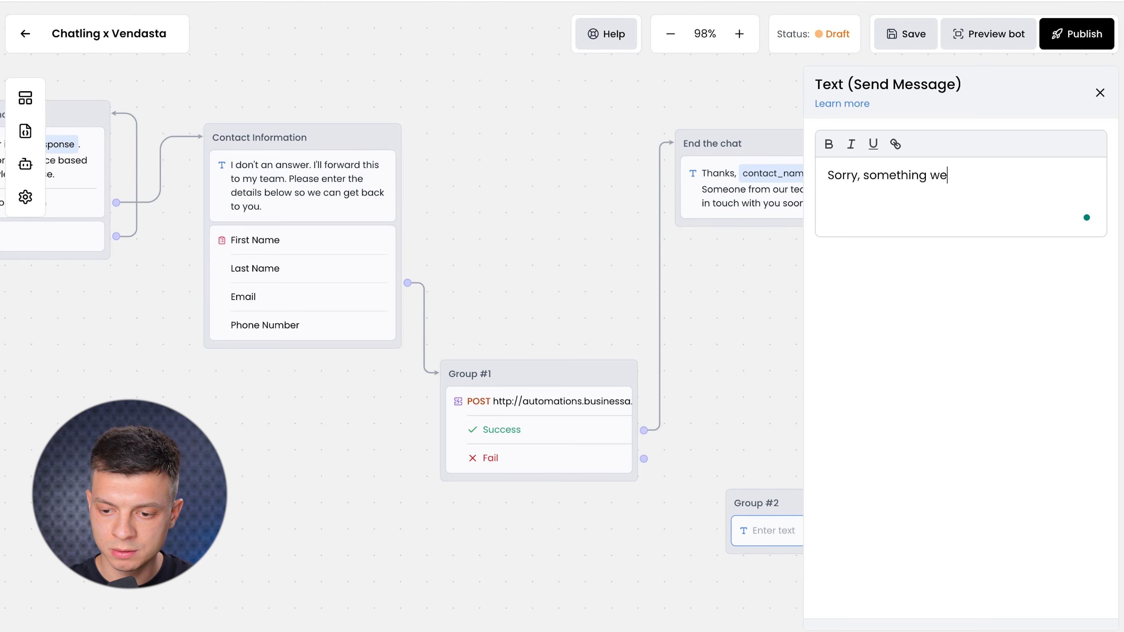
pyautogui.write('nt wrong!')
pyautogui.moveTo(644, 459); pyautogui.dragTo(735, 505)
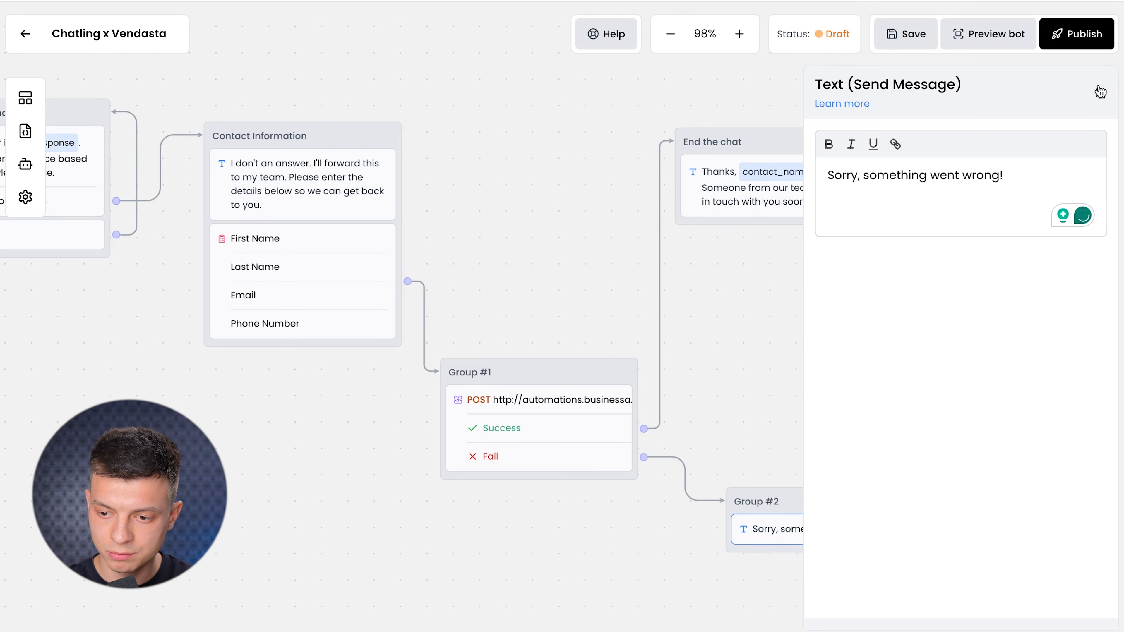
pyautogui.click(1101, 92)
# In the webhook's JSON body, replace the firstName, lastName, email and phone values with contact variables.
pyautogui.click(535, 433)
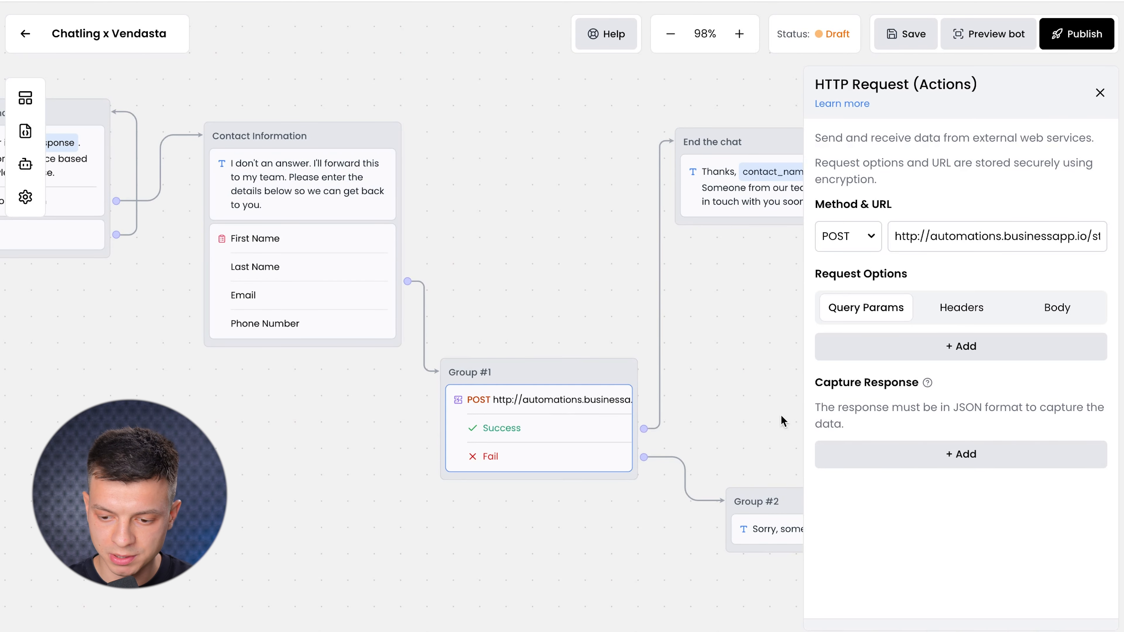
pyautogui.click(1055, 310)
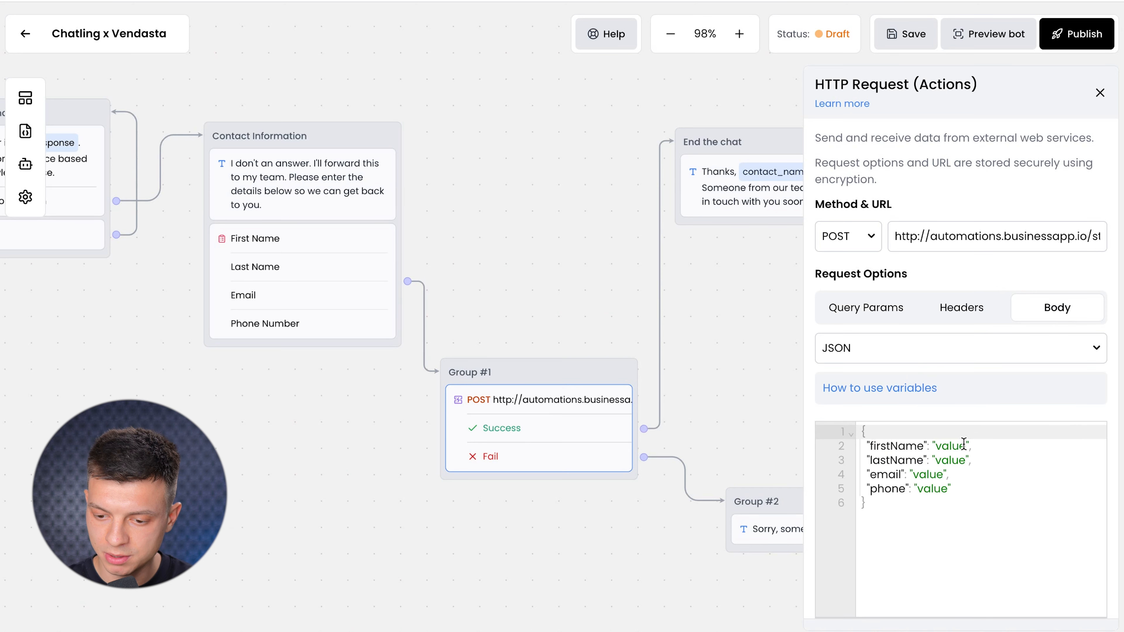
pyautogui.click(934, 447)
pyautogui.write('{{')
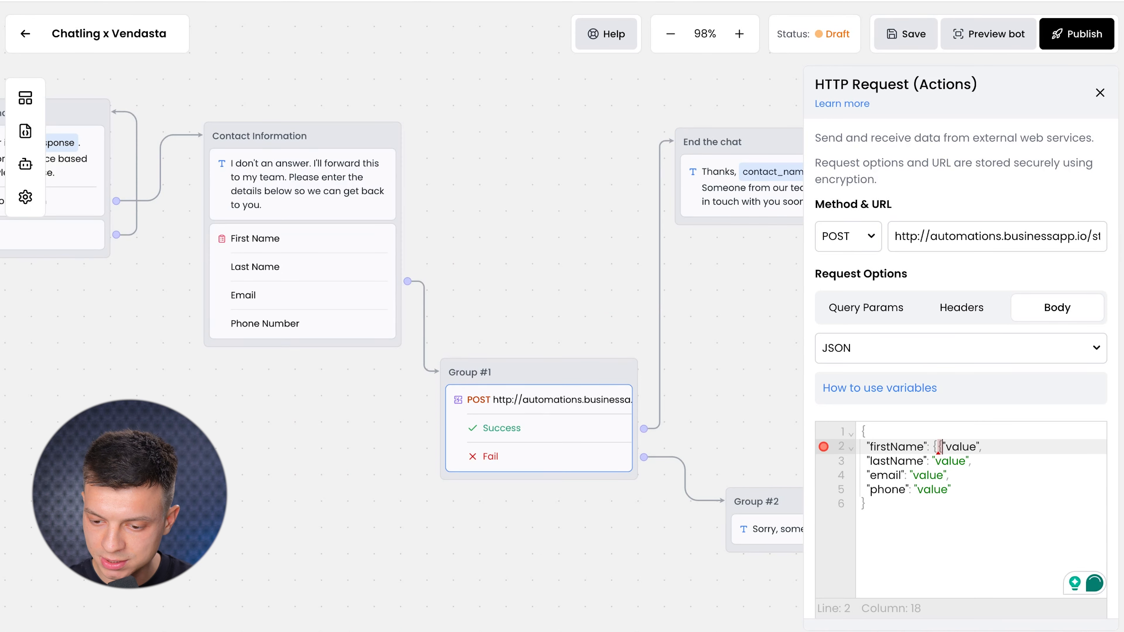
pyautogui.press('BackSpace')
pyautogui.press('BackSpace')
pyautogui.press('BackSpace')
pyautogui.press('BackSpace')
pyautogui.press('BackSpace')
pyautogui.write('contact_first-')
pyautogui.write('name')
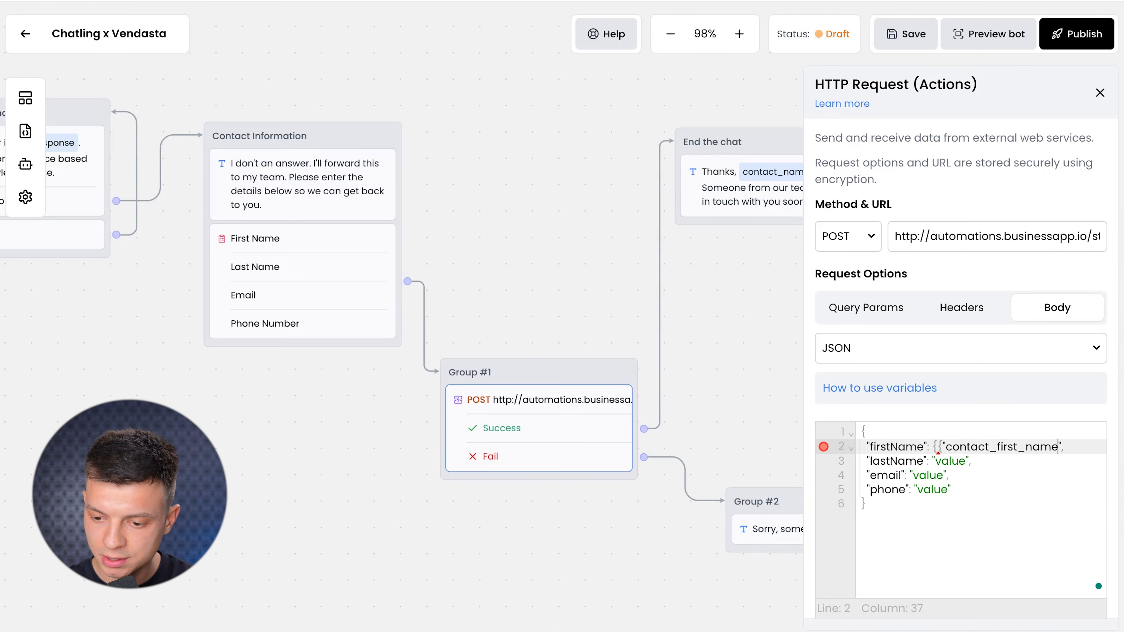
pyautogui.write('"}},')
pyautogui.press('Down')
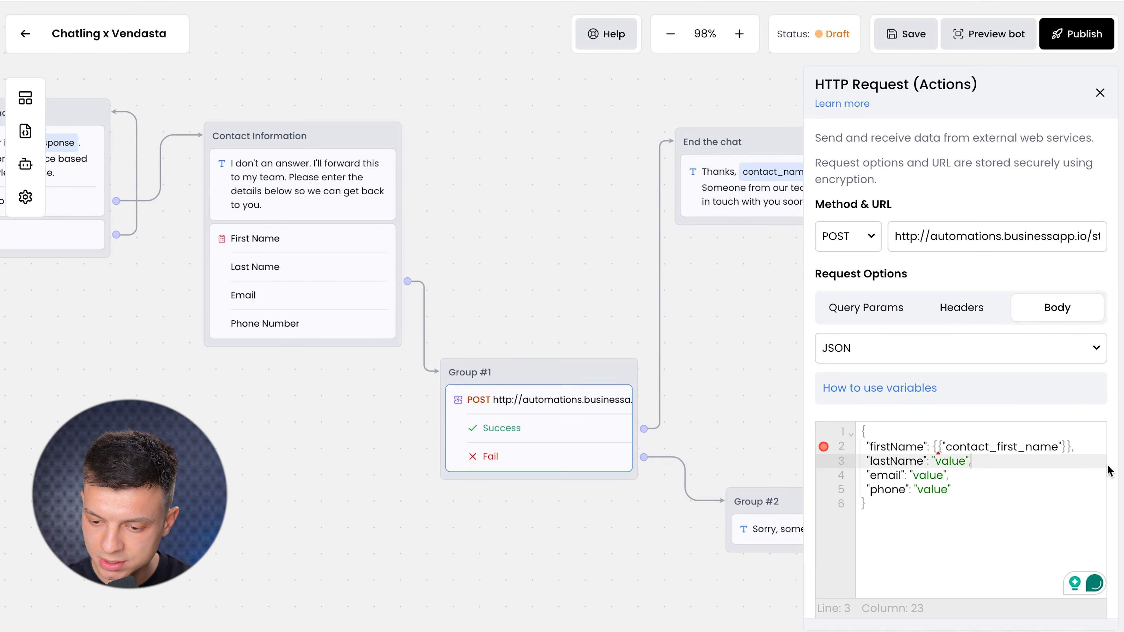
pyautogui.click(1073, 448)
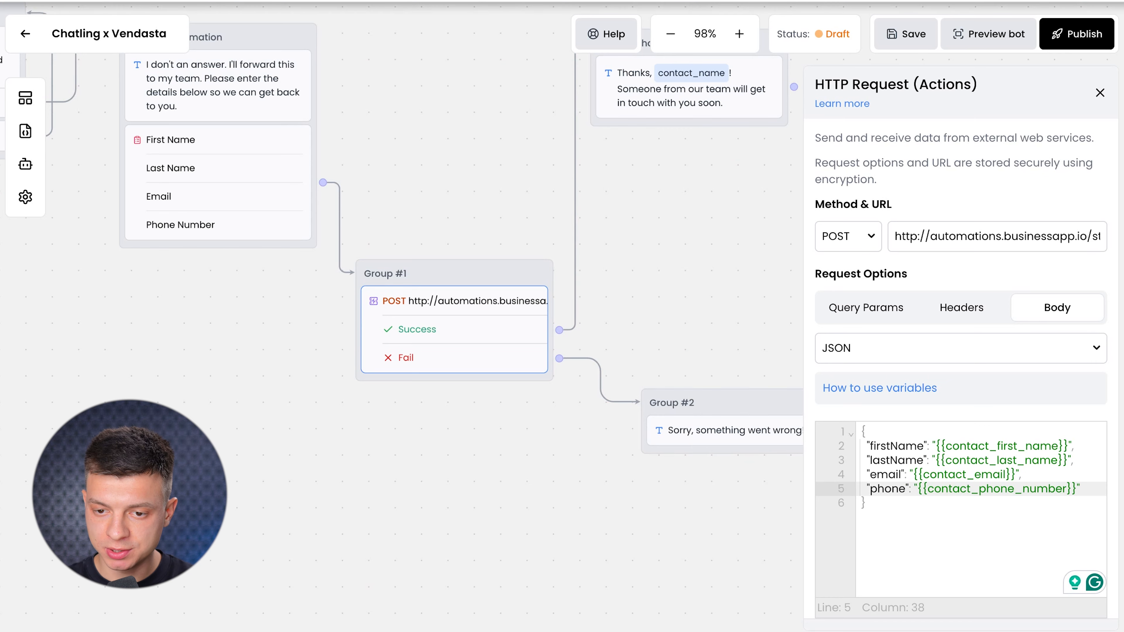
# Save the chatbot flow and close the request settings.
pyautogui.click(275, 1)
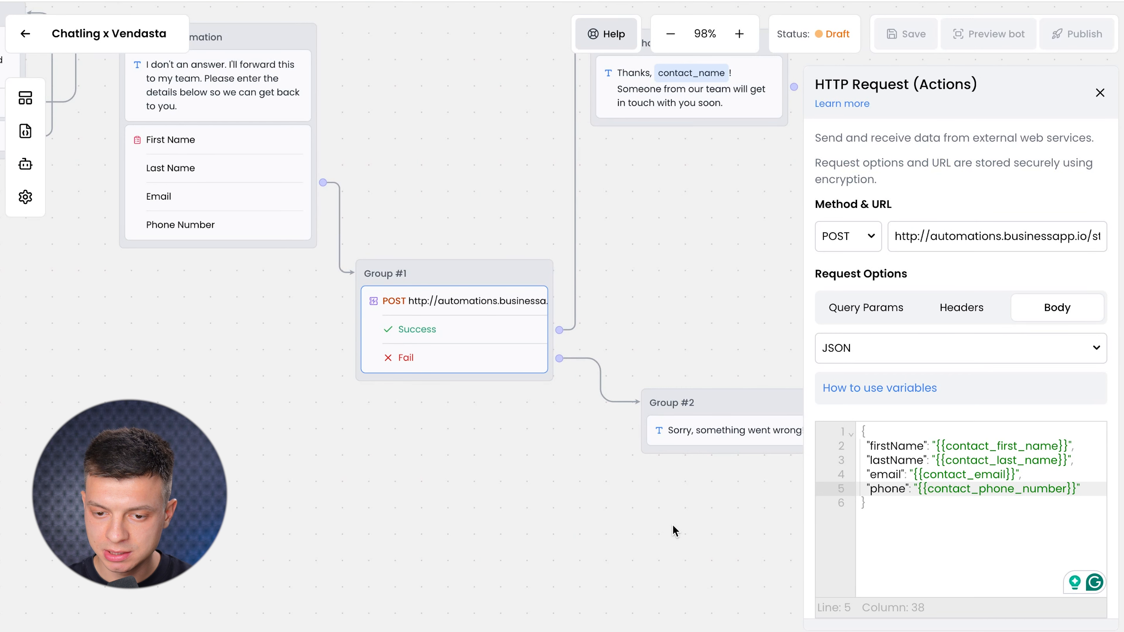
pyautogui.scroll(-3, 673, 527)
pyautogui.scroll(2, 382, 401)
pyautogui.moveTo(382, 400); pyautogui.dragTo(606, 374)
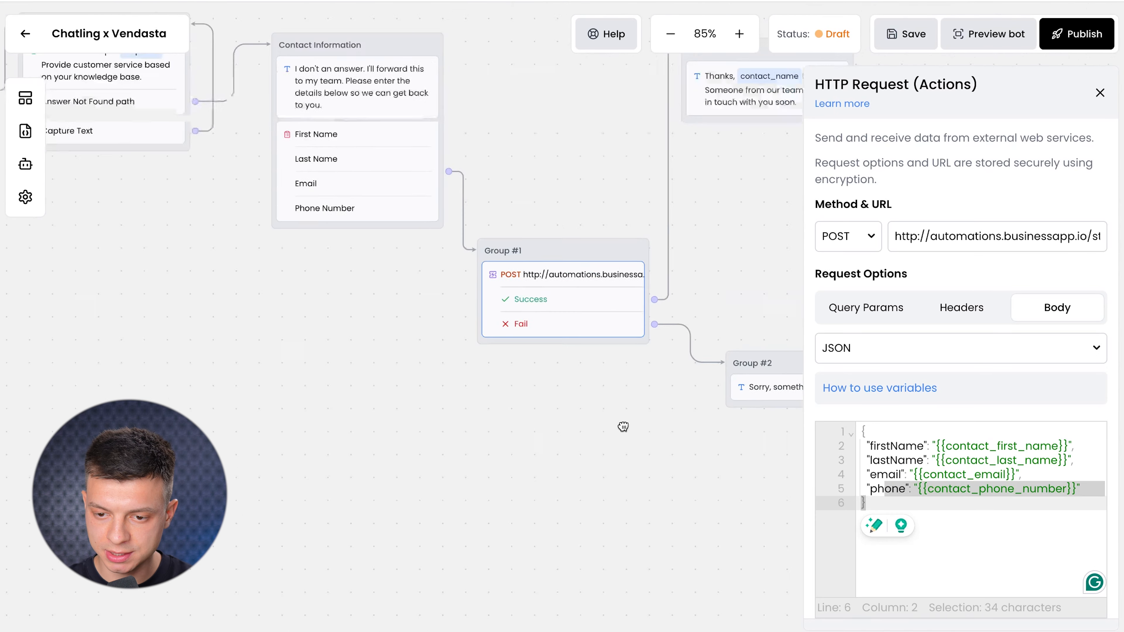
pyautogui.click(898, 43)
pyautogui.scroll(-4, 649, 458)
pyautogui.moveTo(505, 445); pyautogui.dragTo(492, 445)
pyautogui.click(1101, 93)
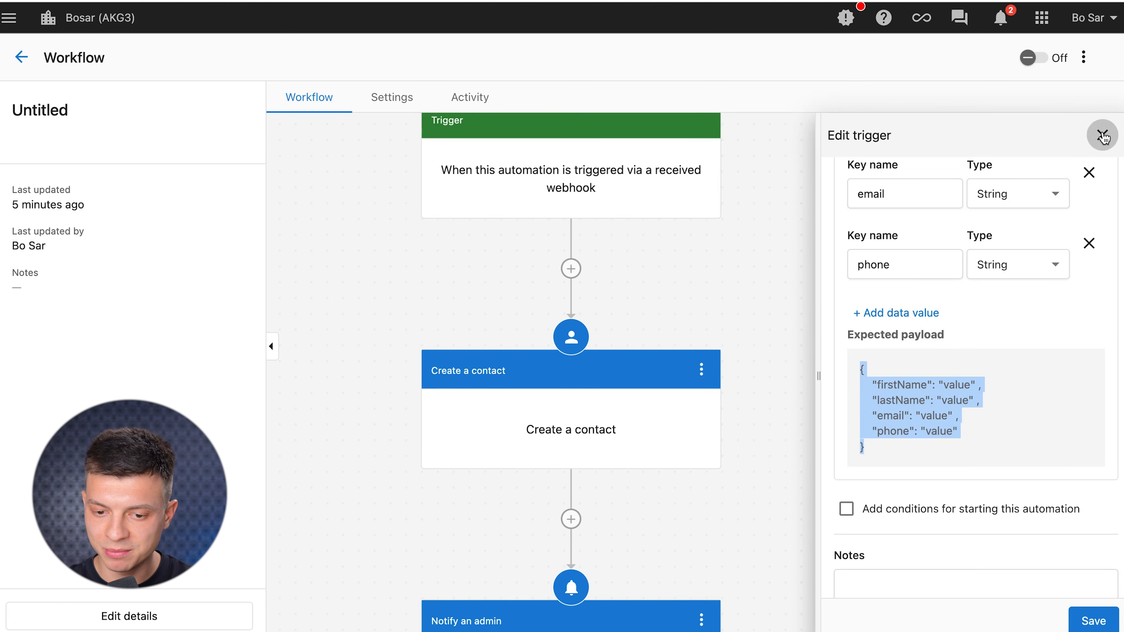
# Close the trigger editor and switch the Vendasta webhook automation on, allowing the requested access.
pyautogui.click(1103, 138)
pyautogui.scroll(-2, 615, 345)
pyautogui.scroll(4, 616, 346)
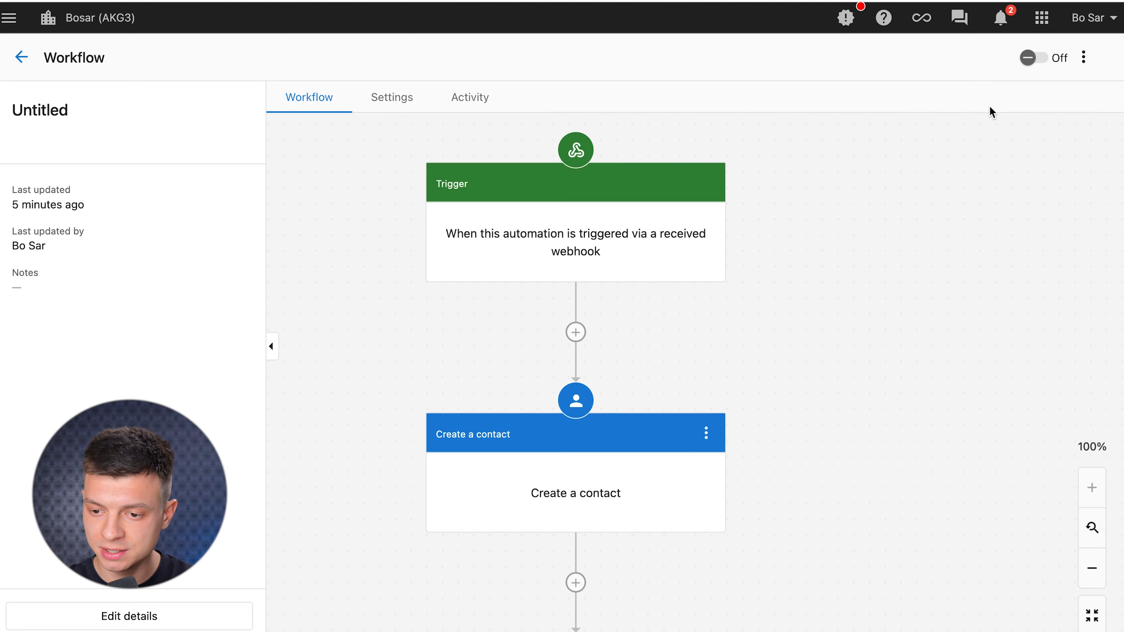
pyautogui.click(1040, 62)
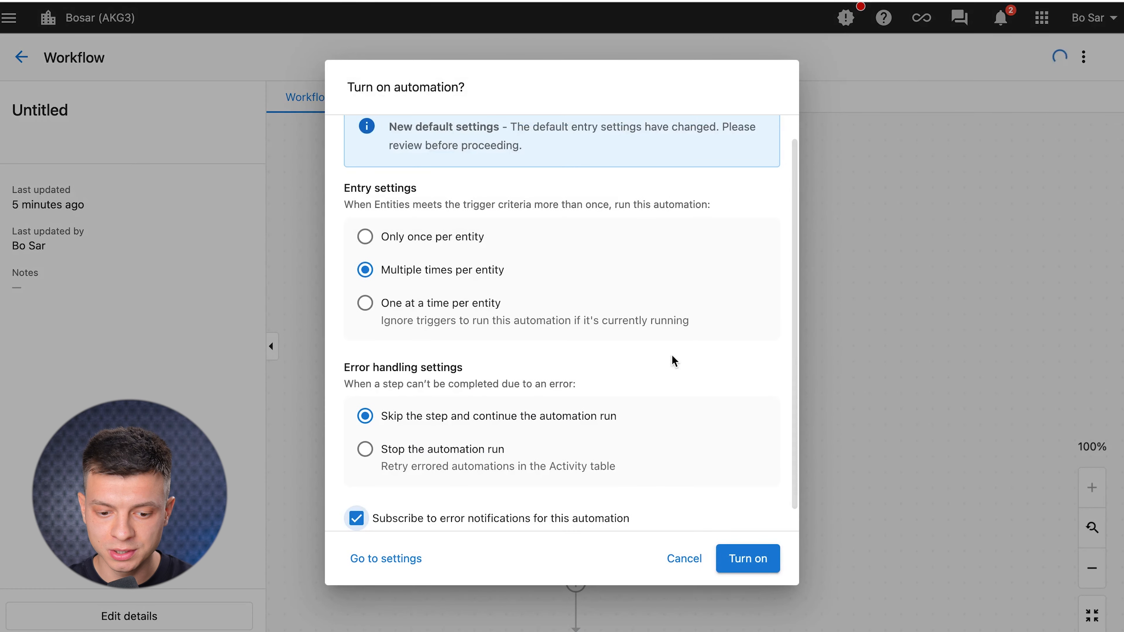
pyautogui.scroll(-1, 709, 421)
pyautogui.click(747, 559)
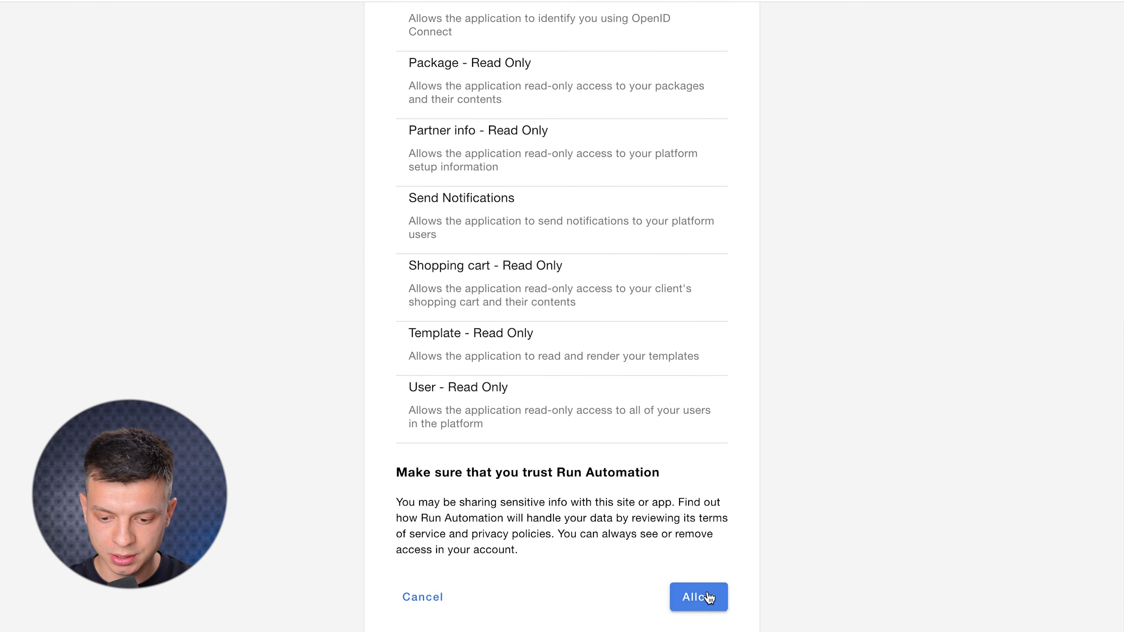
pyautogui.click(698, 598)
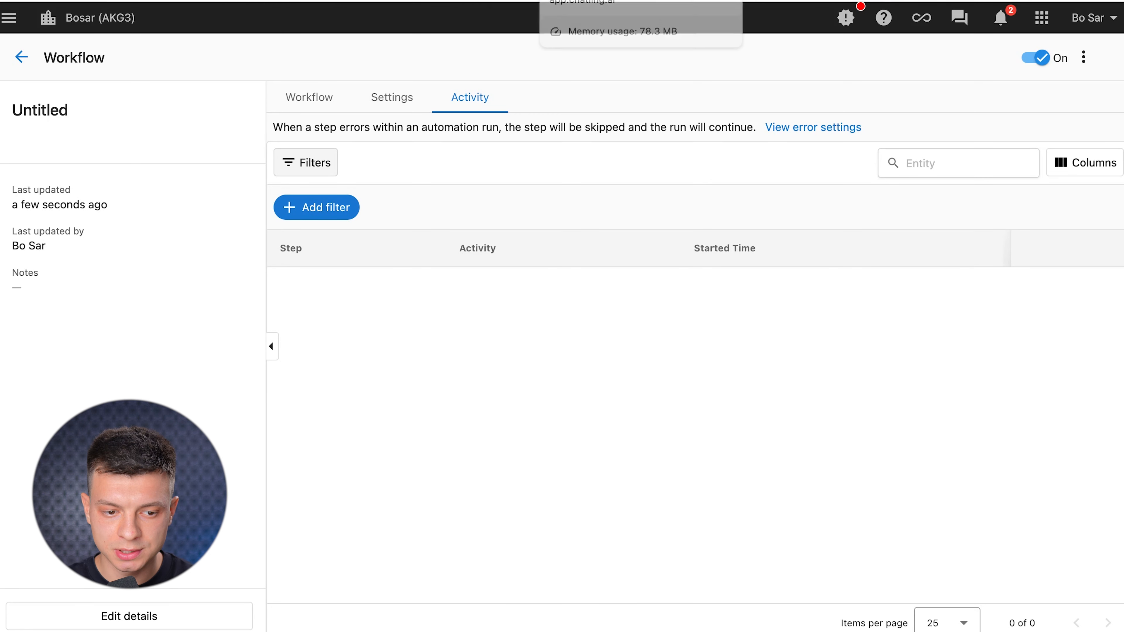
# Check the Vendasta CRM contacts list, then start the Chatling bot preview.
pyautogui.click(21, 57)
pyautogui.click(102, 193)
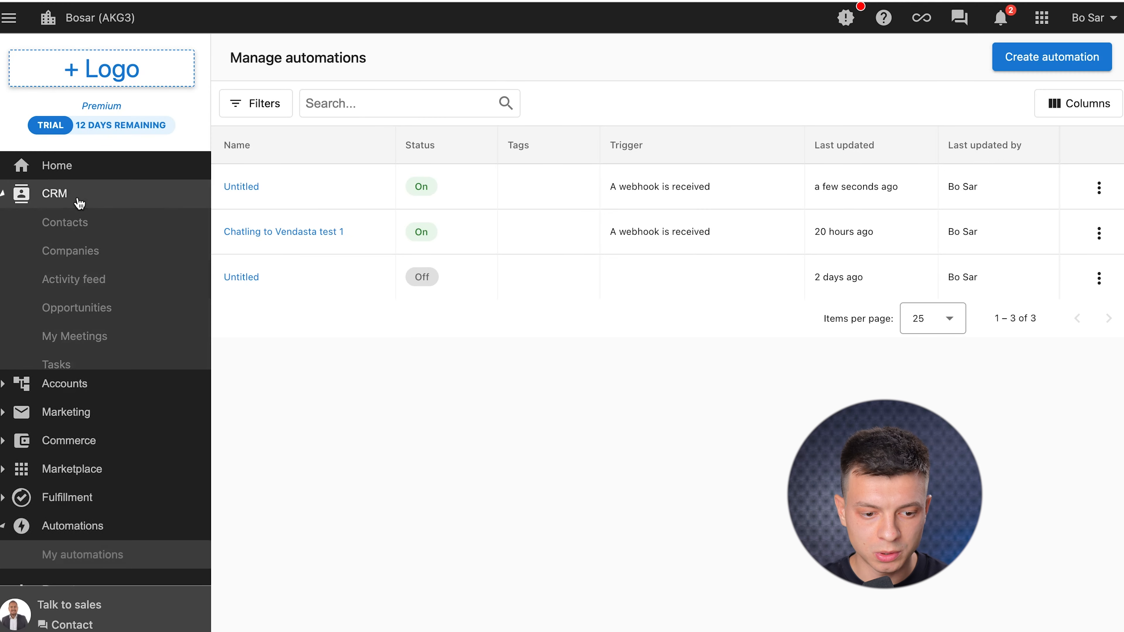
pyautogui.click(77, 228)
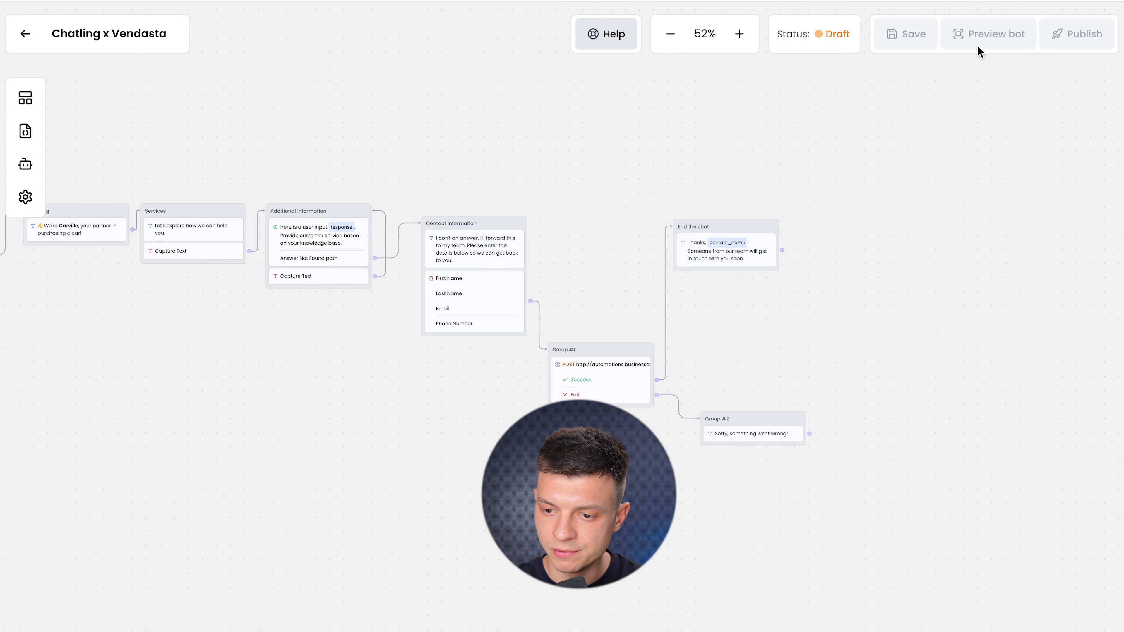
pyautogui.click(980, 43)
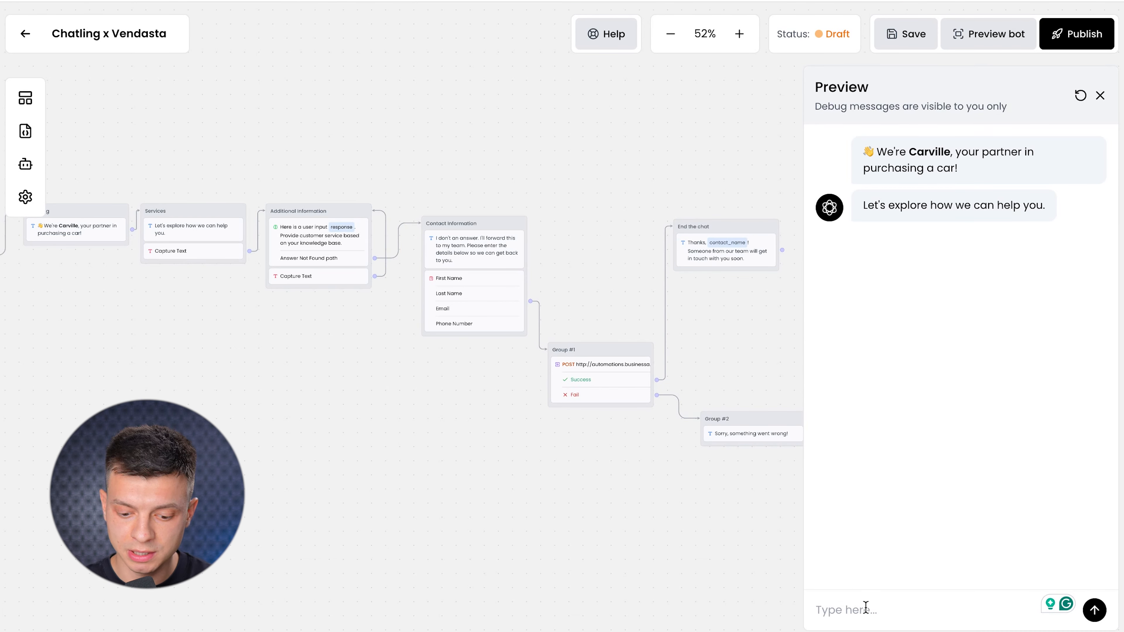
# Ask the preview bot "which services do you offer?".
pyautogui.write('which serve')
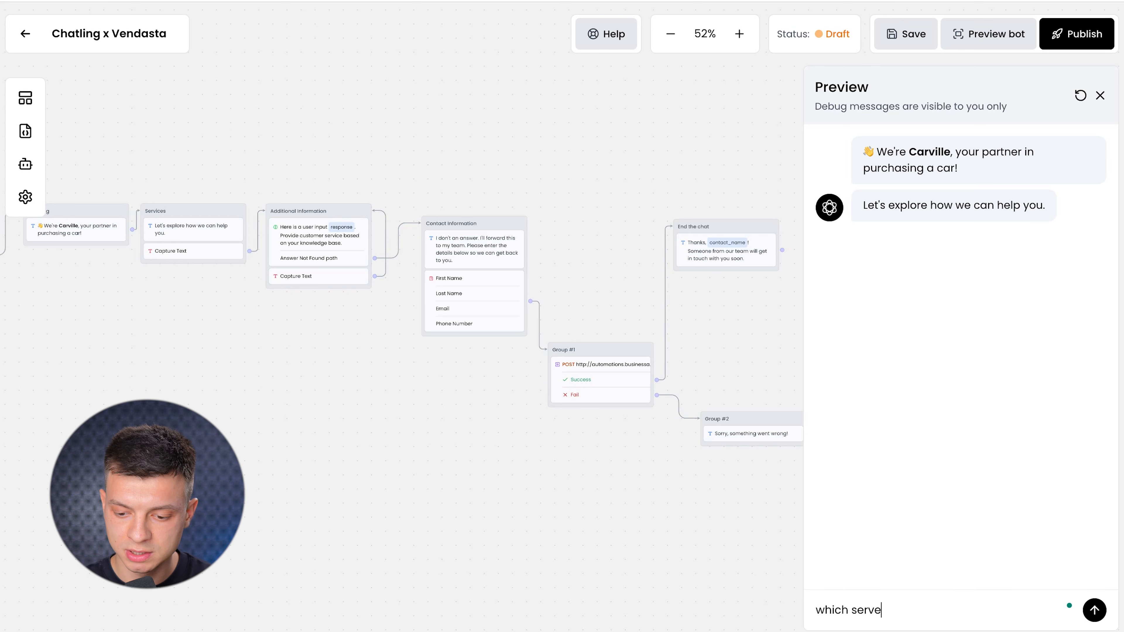
pyautogui.write('s do you offer?')
pyautogui.press('Return')
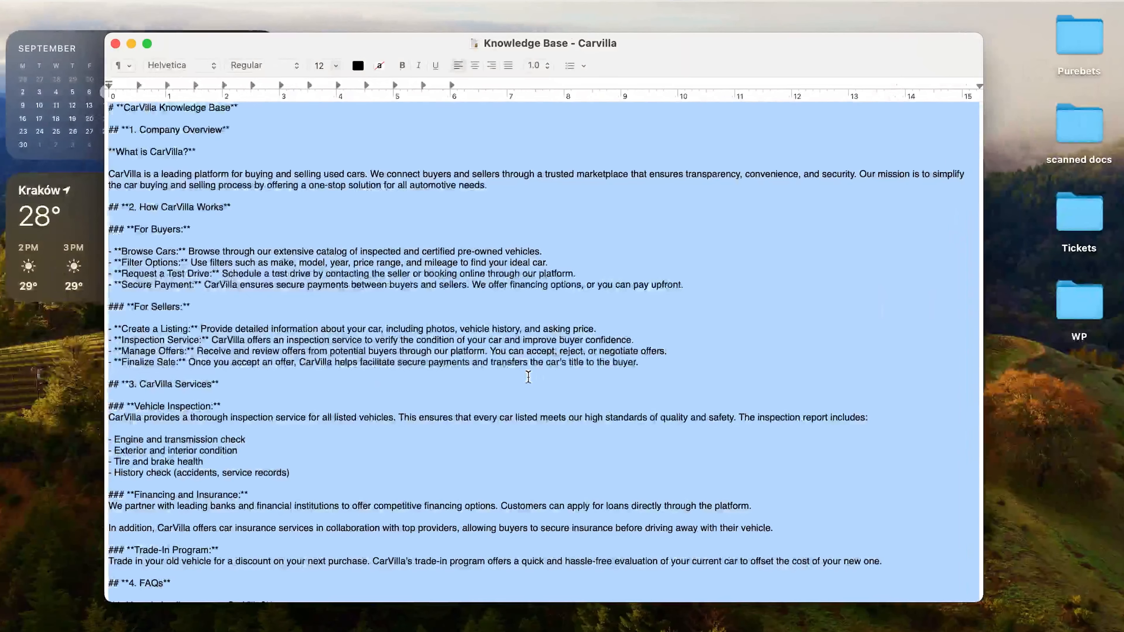
pyautogui.click(528, 377)
pyautogui.scroll(-5, 312, 451)
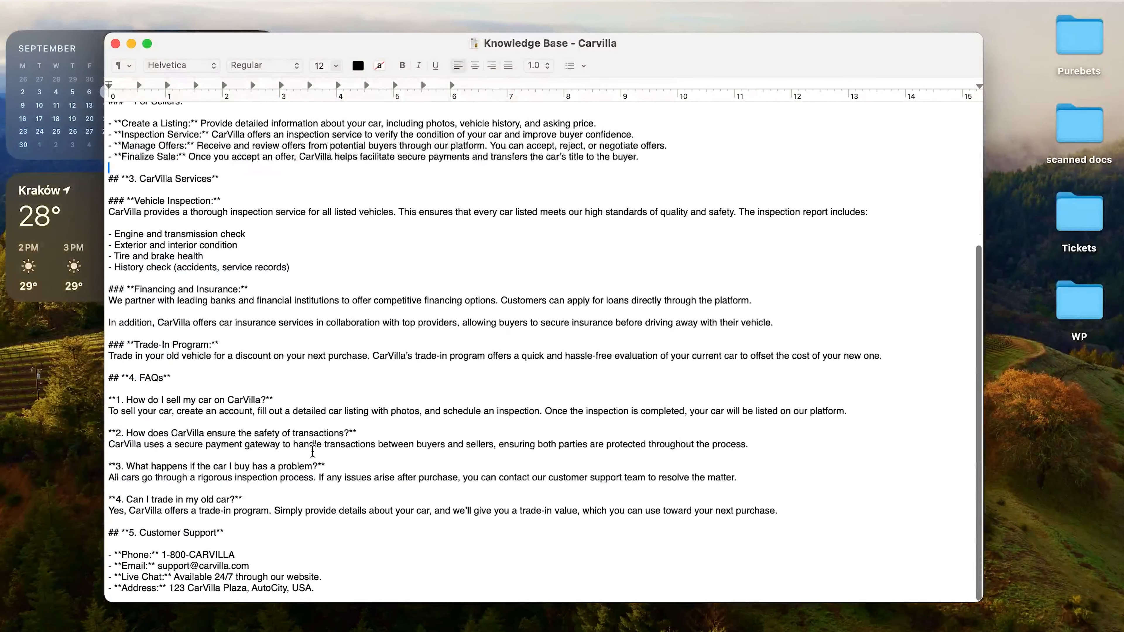
pyautogui.moveTo(142, 408); pyautogui.dragTo(263, 410)
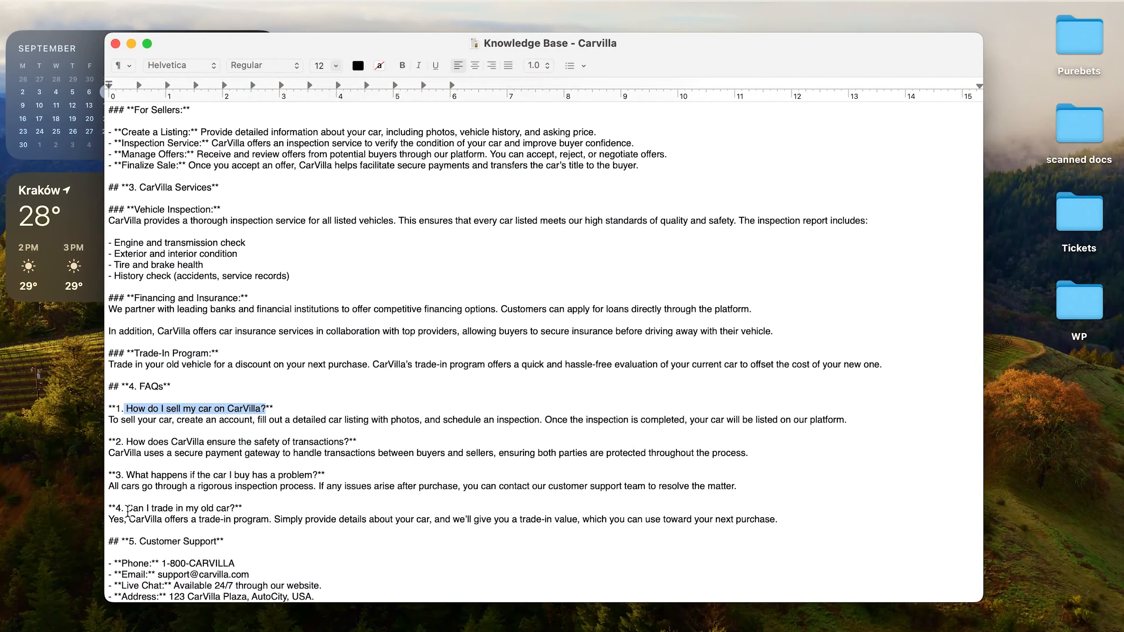
pyautogui.moveTo(127, 509); pyautogui.dragTo(145, 508)
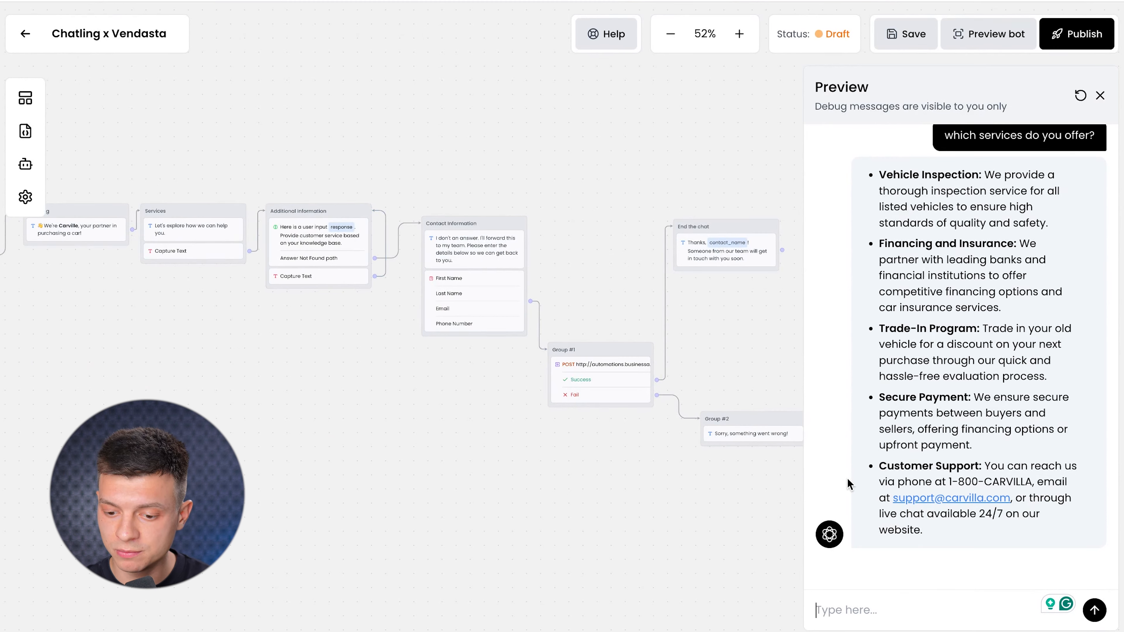
# Ask the bot "Can I trade in my old car?" and open Additional Information's Capture Text settings.
pyautogui.click(899, 606)
pyautogui.write('Can I trade in my old car?')
pyautogui.press('Return')
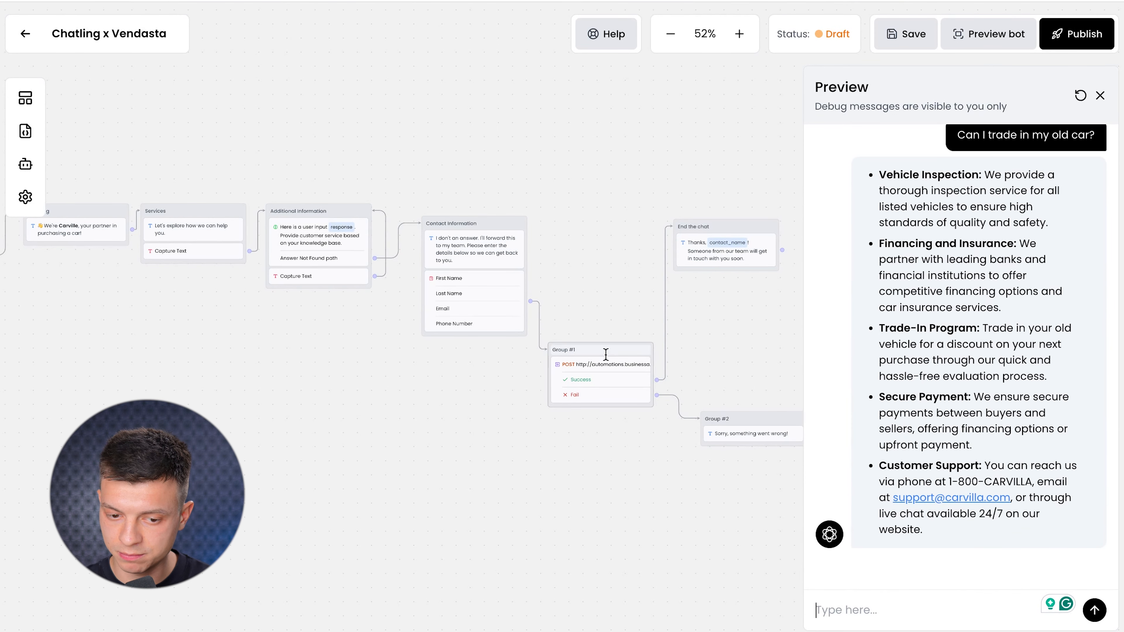
pyautogui.click(311, 244)
pyautogui.click(330, 277)
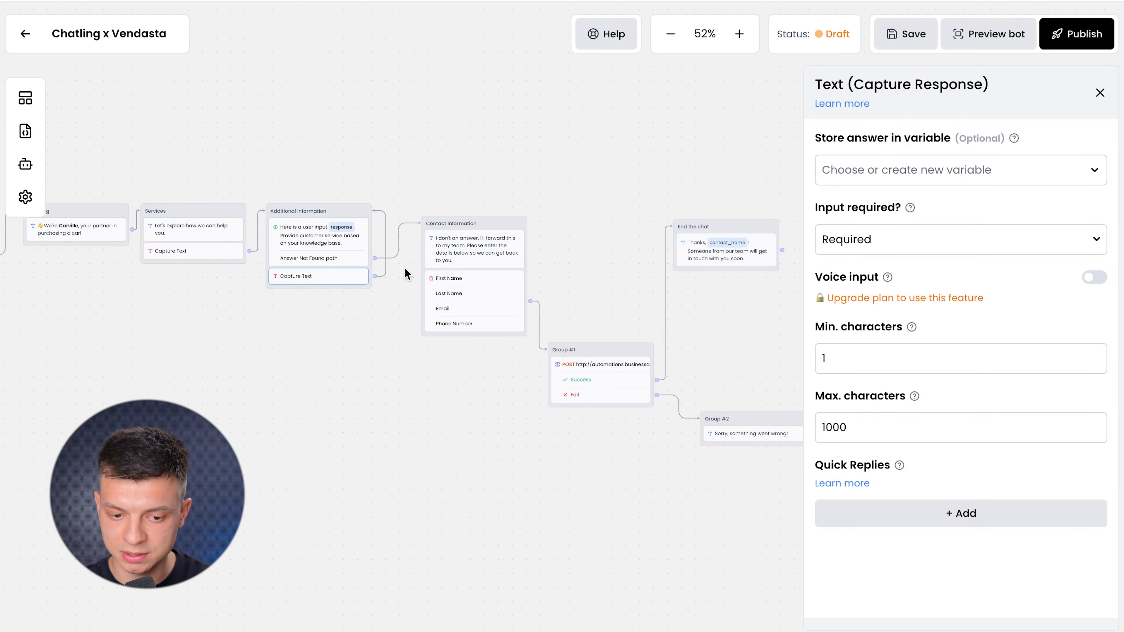
# Store the Capture Text answer in the response variable, save the flow, and restart the preview.
pyautogui.scroll(2, 406, 275)
pyautogui.click(910, 177)
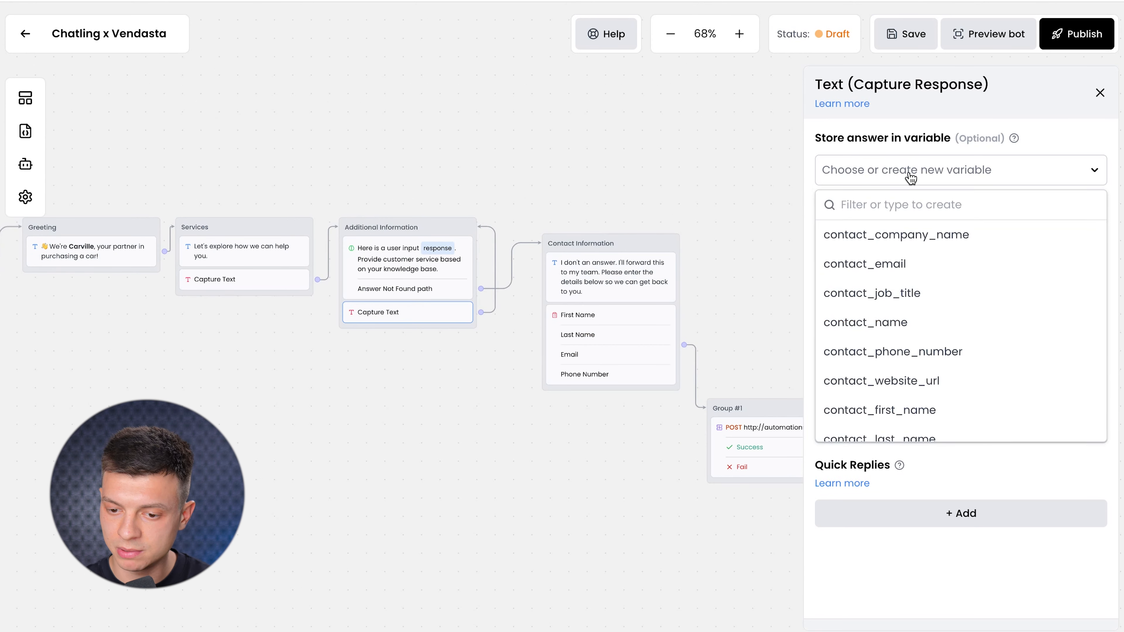
pyautogui.write('respon')
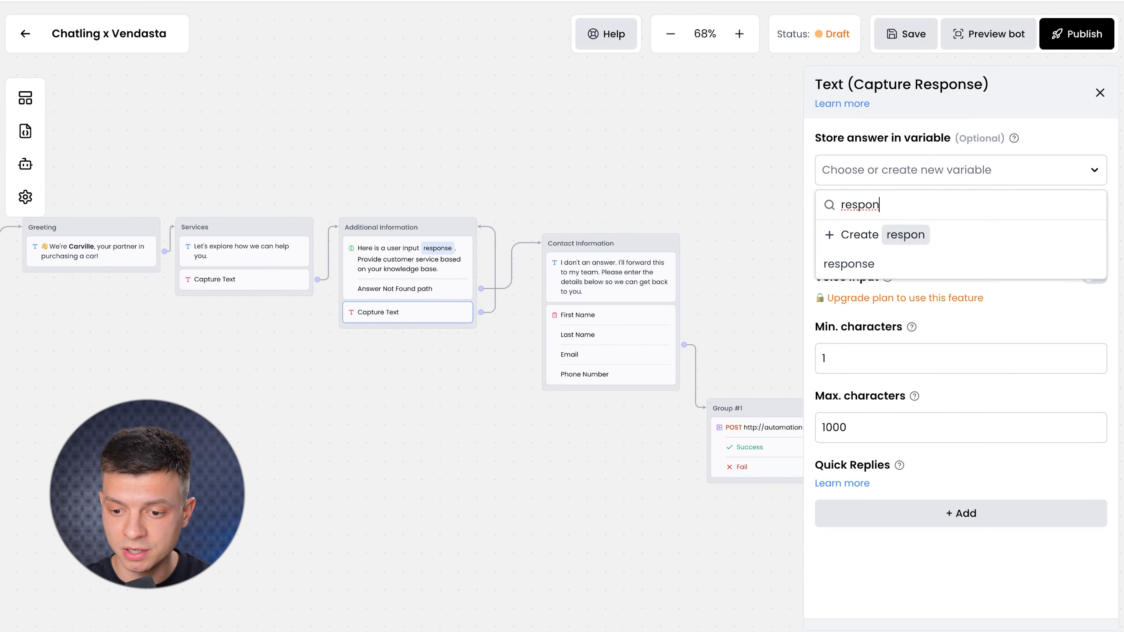
pyautogui.write('se')
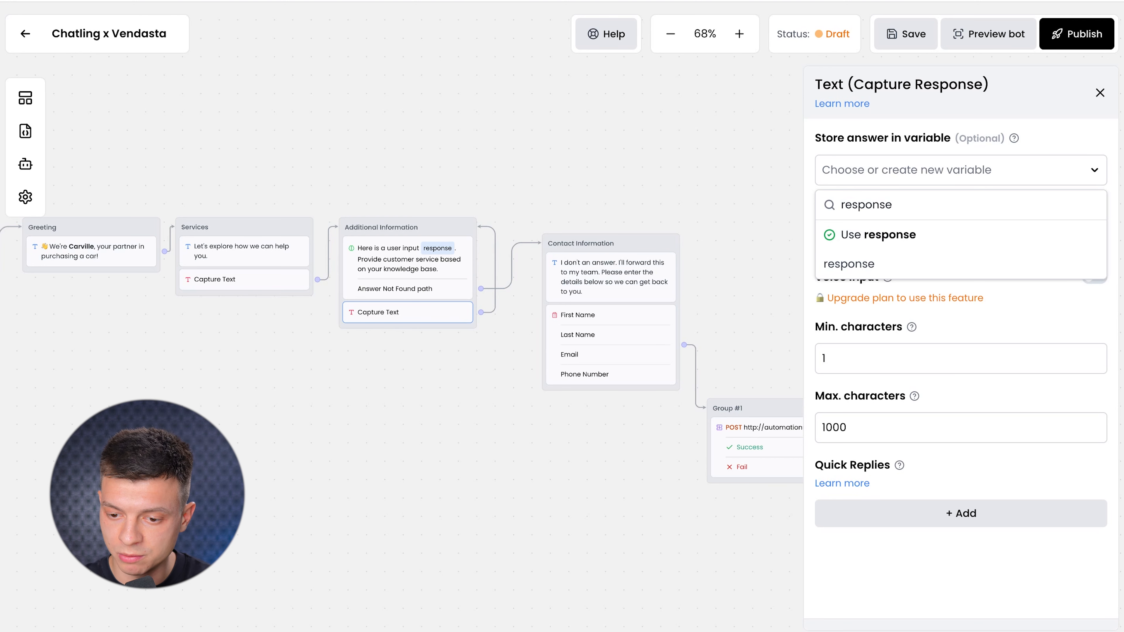
pyautogui.click(919, 241)
pyautogui.click(919, 44)
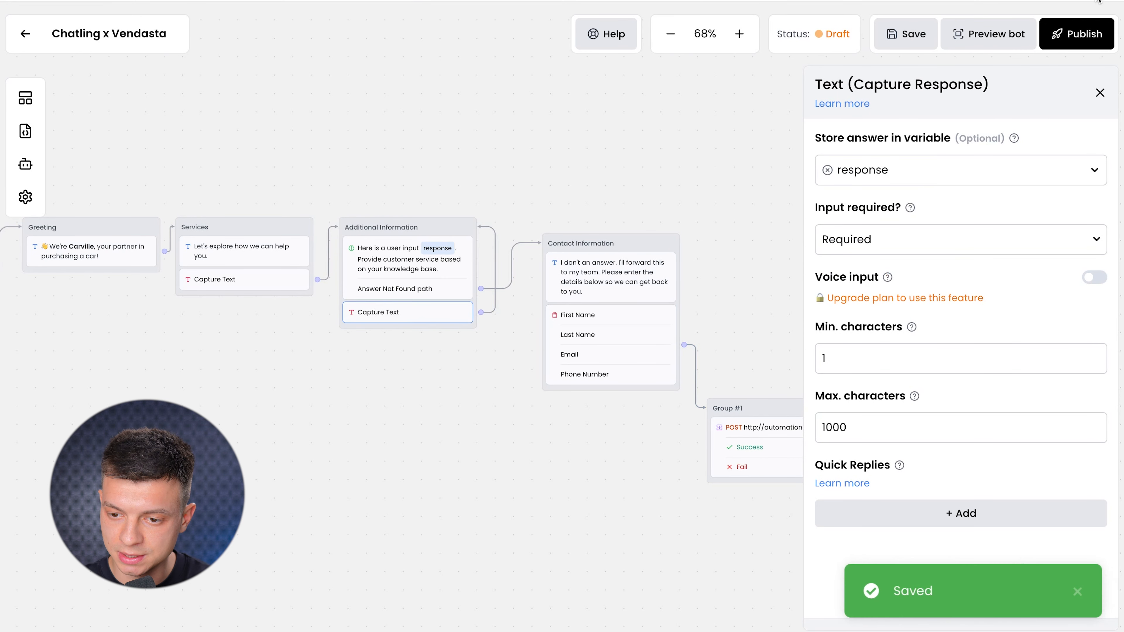
pyautogui.click(988, 34)
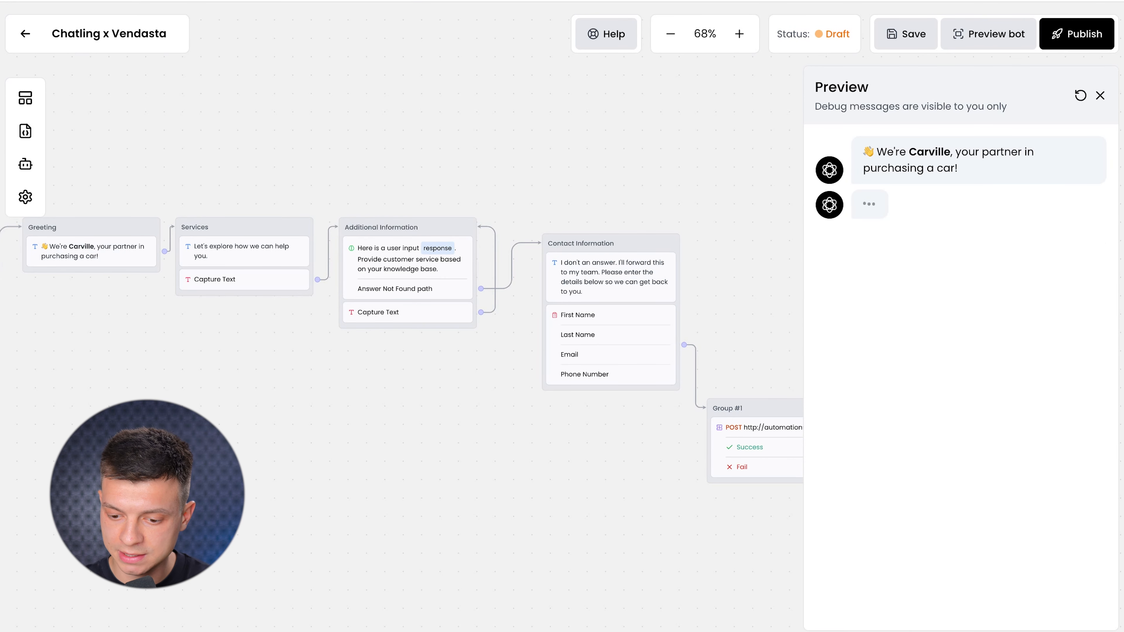
# Send the preview bot questions about services, trading in an old car, and the oldest car.
pyautogui.write('whic')
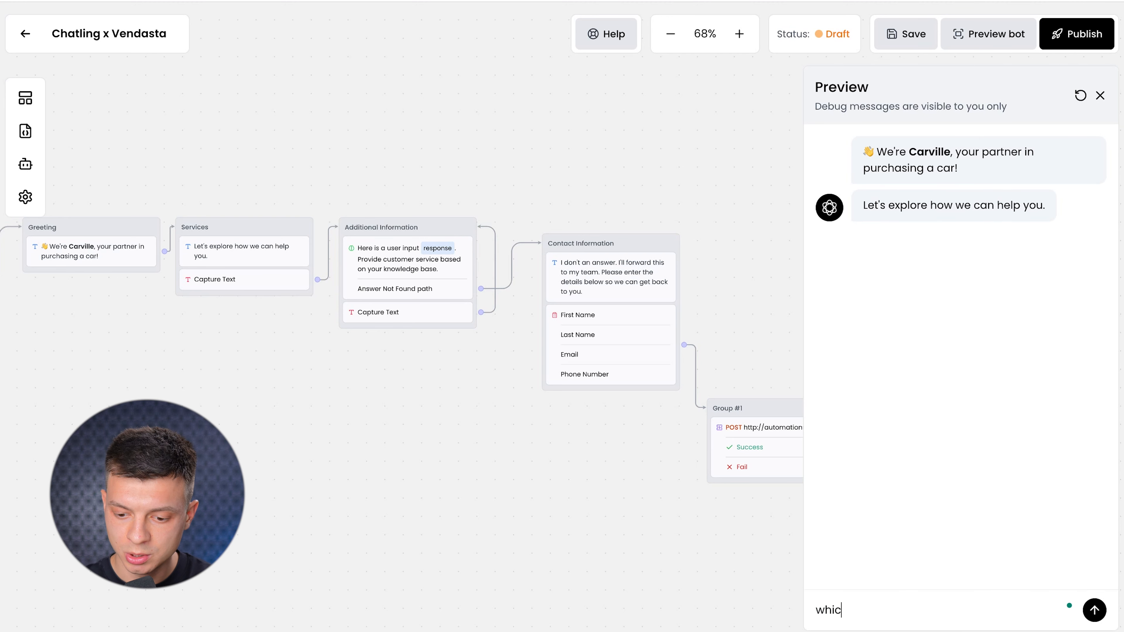
pyautogui.write('h services do y')
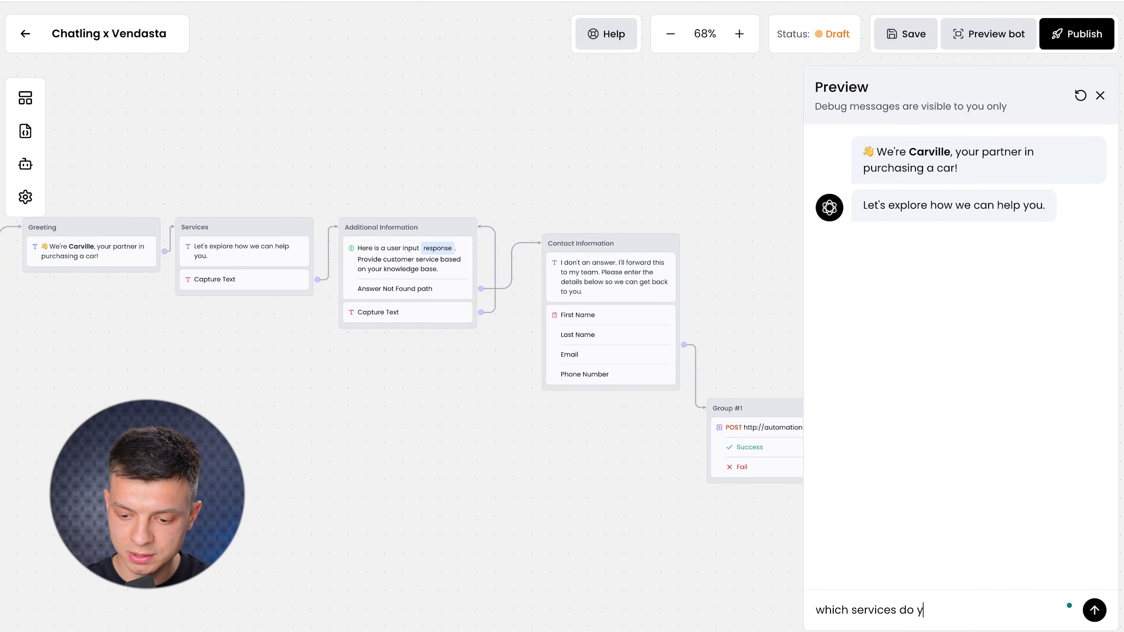
pyautogui.write('ou offer?')
pyautogui.press('Return')
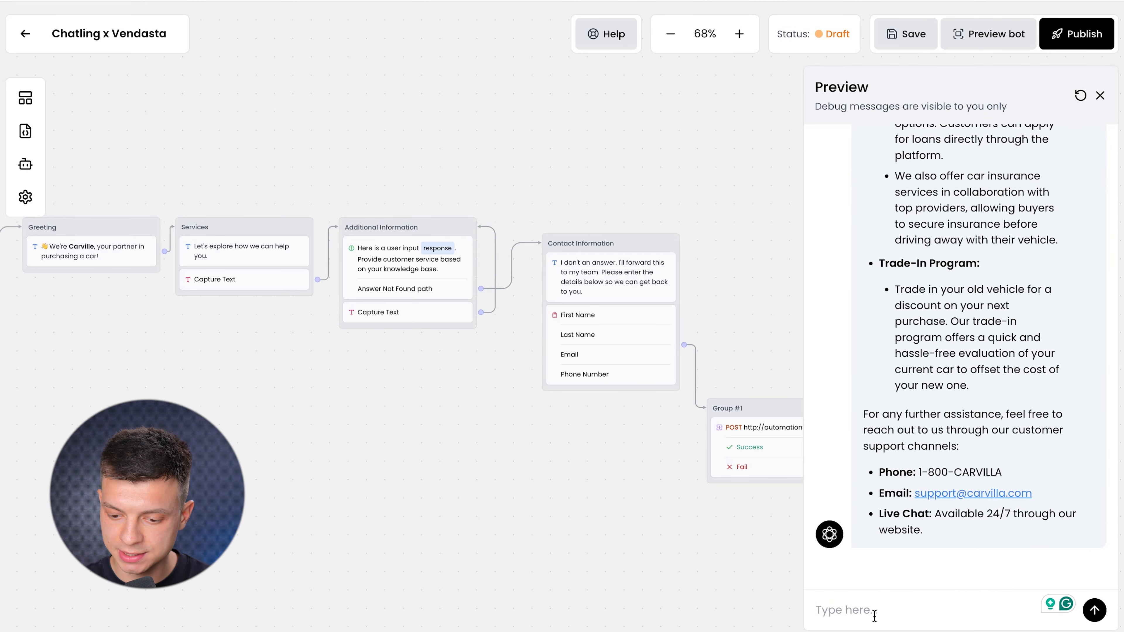
pyautogui.write('Can I trade in my old car?')
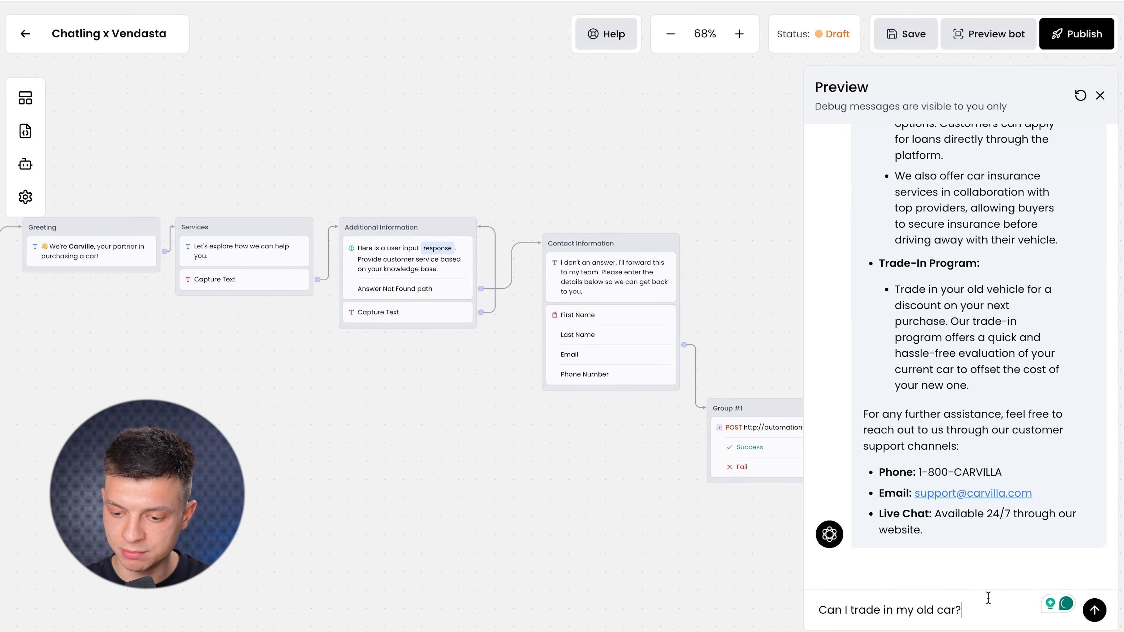
pyautogui.press('Return')
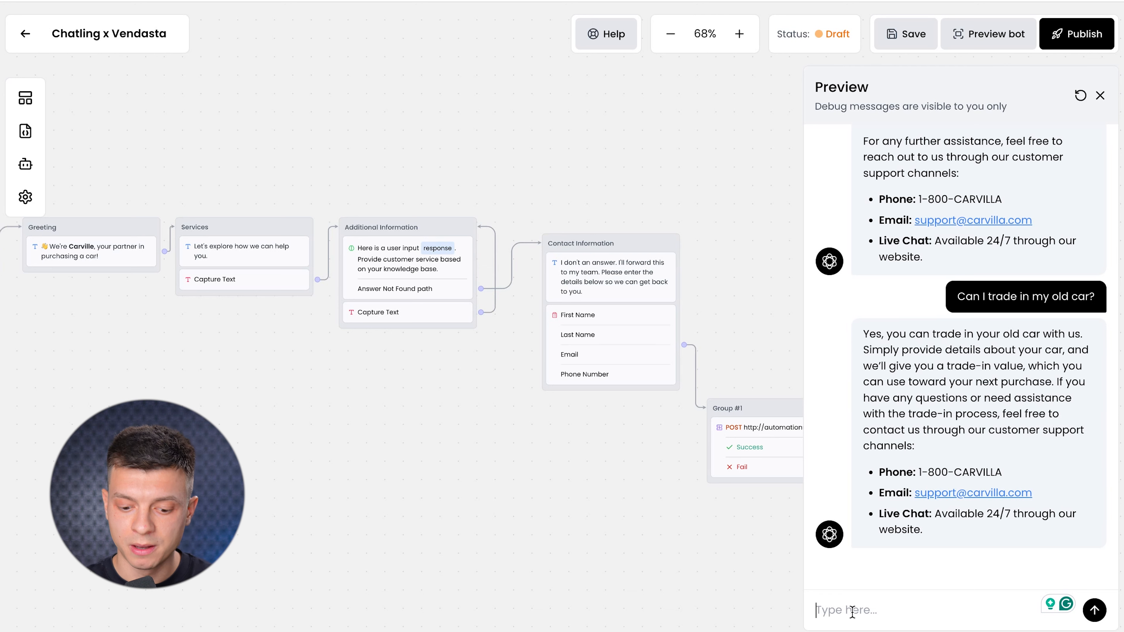
pyautogui.write('what is the oldest in your portfolio?')
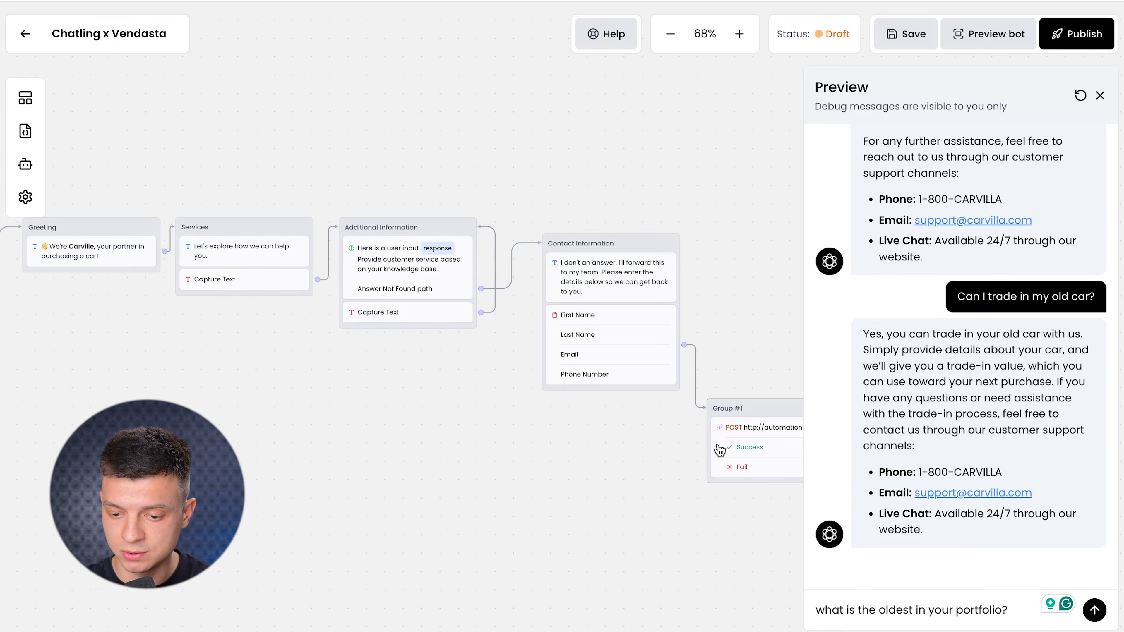
pyautogui.click(1094, 610)
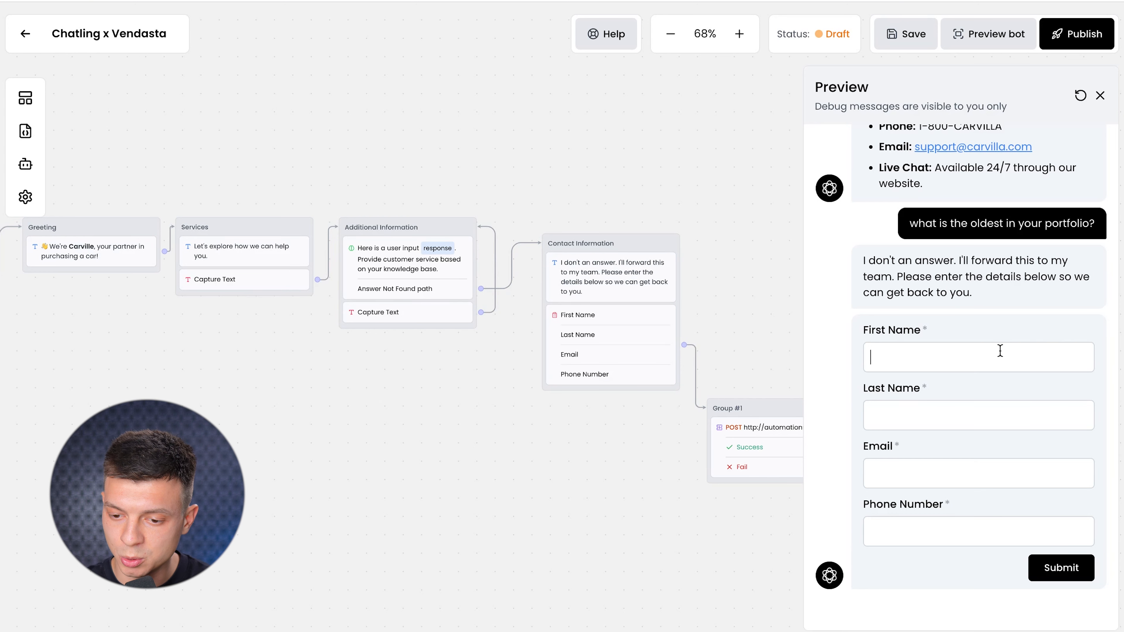
# Fill the bot's contact form with a test name, email and phone number, and submit it.
pyautogui.write('Donal')
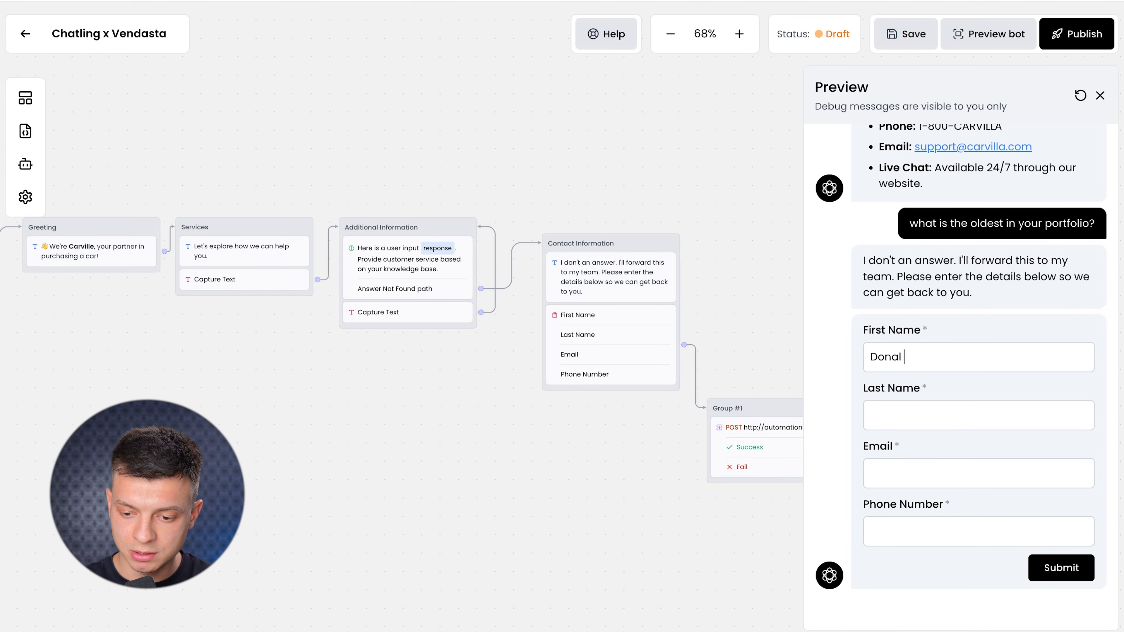
pyautogui.write('Duck')
pyautogui.press('Tab')
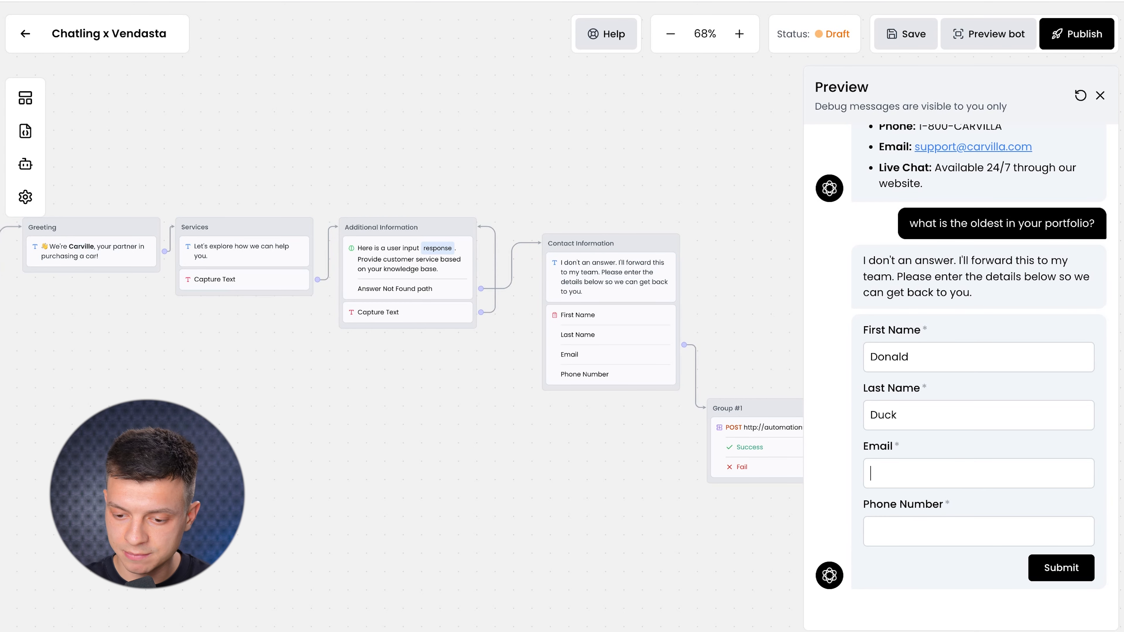
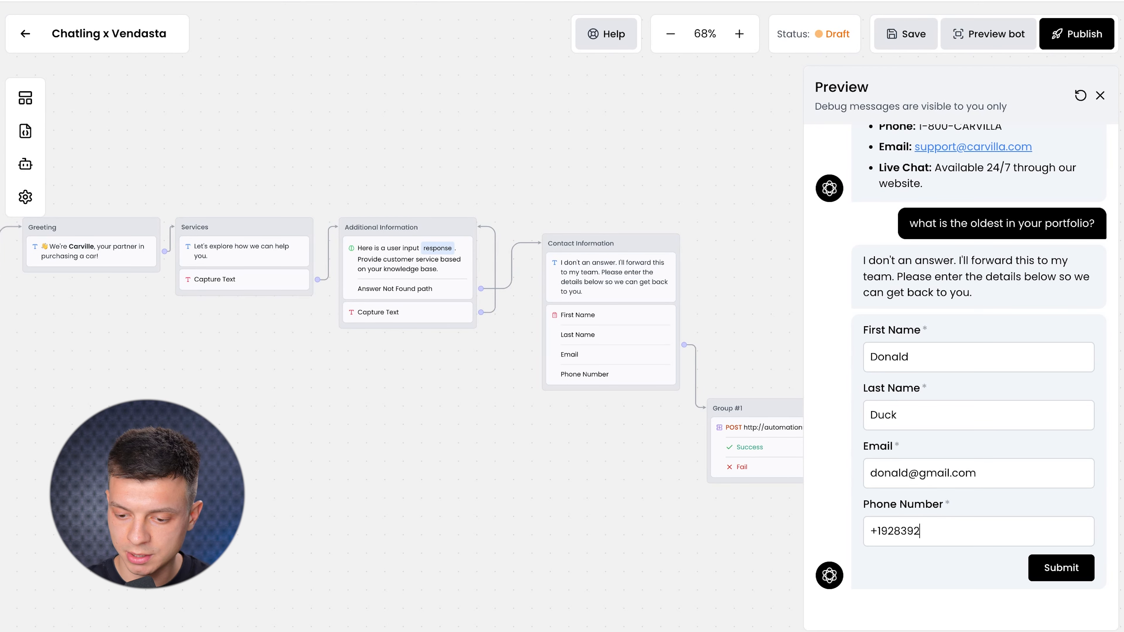
pyautogui.click(1050, 576)
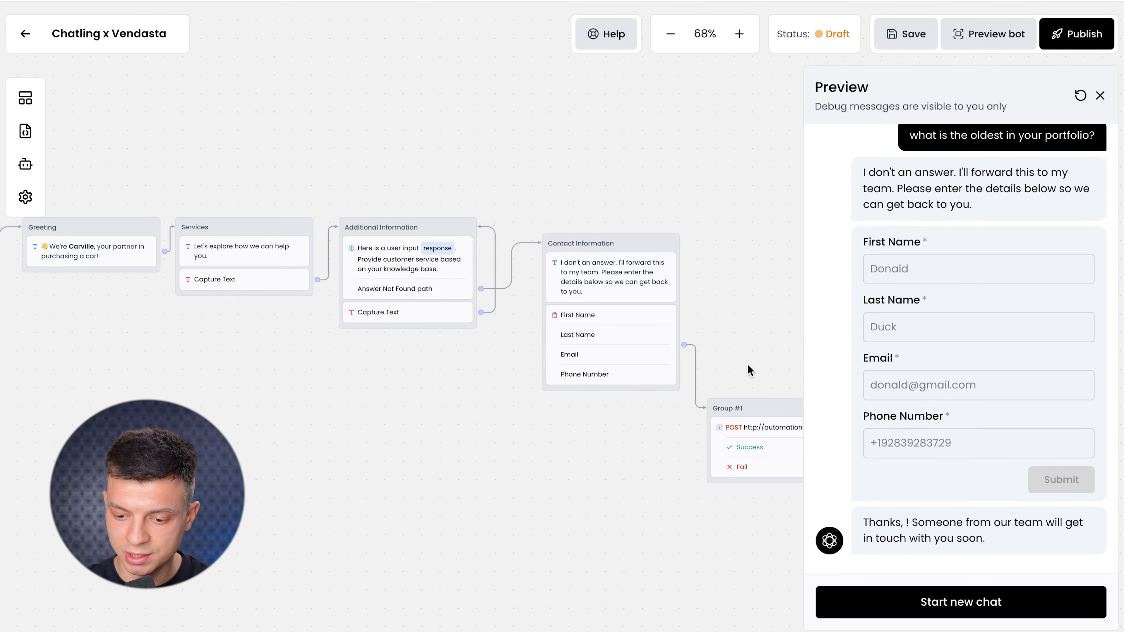
pyautogui.moveTo(748, 354); pyautogui.dragTo(520, 382)
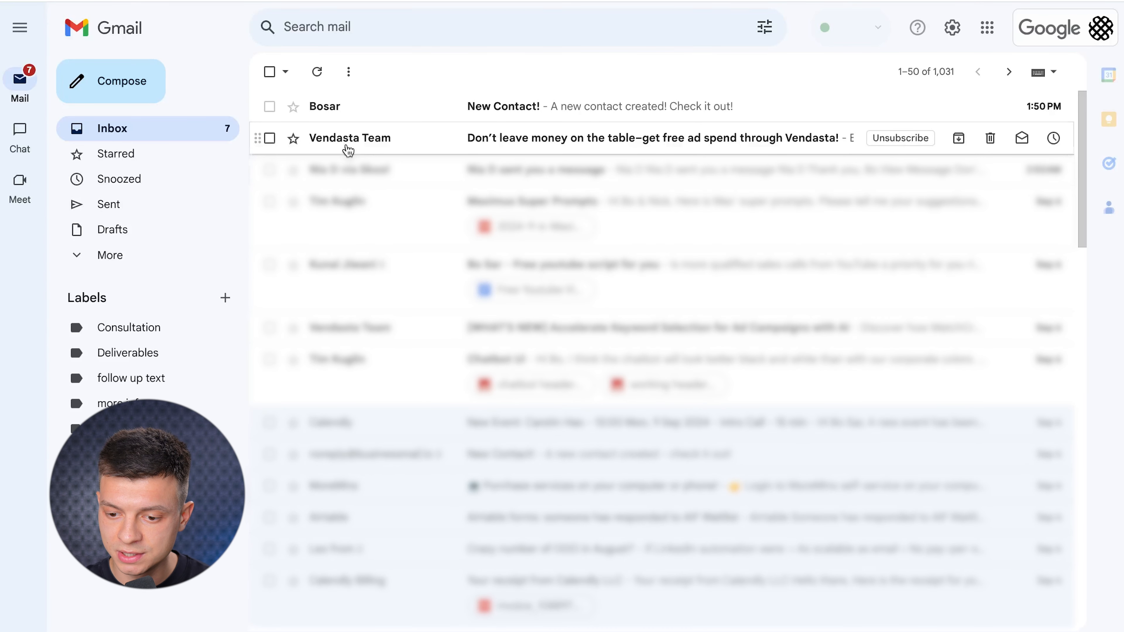
# Open the 'New Contact!' notification email and follow its Check it! link into Vendasta.
pyautogui.click(390, 117)
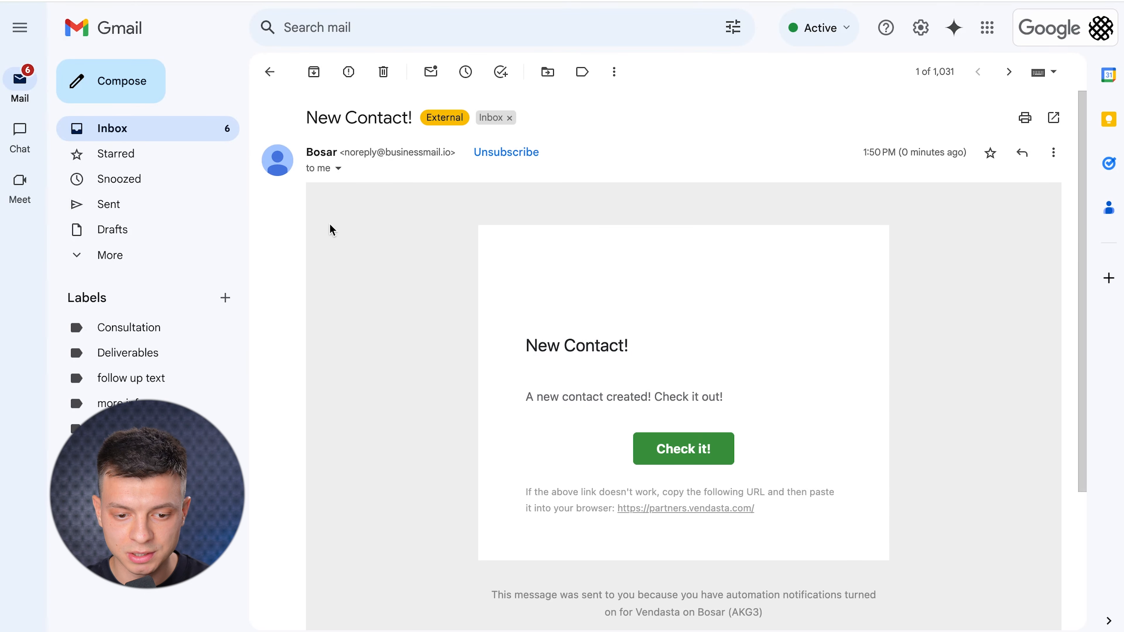
pyautogui.moveTo(526, 344); pyautogui.dragTo(633, 350)
pyautogui.click(668, 451)
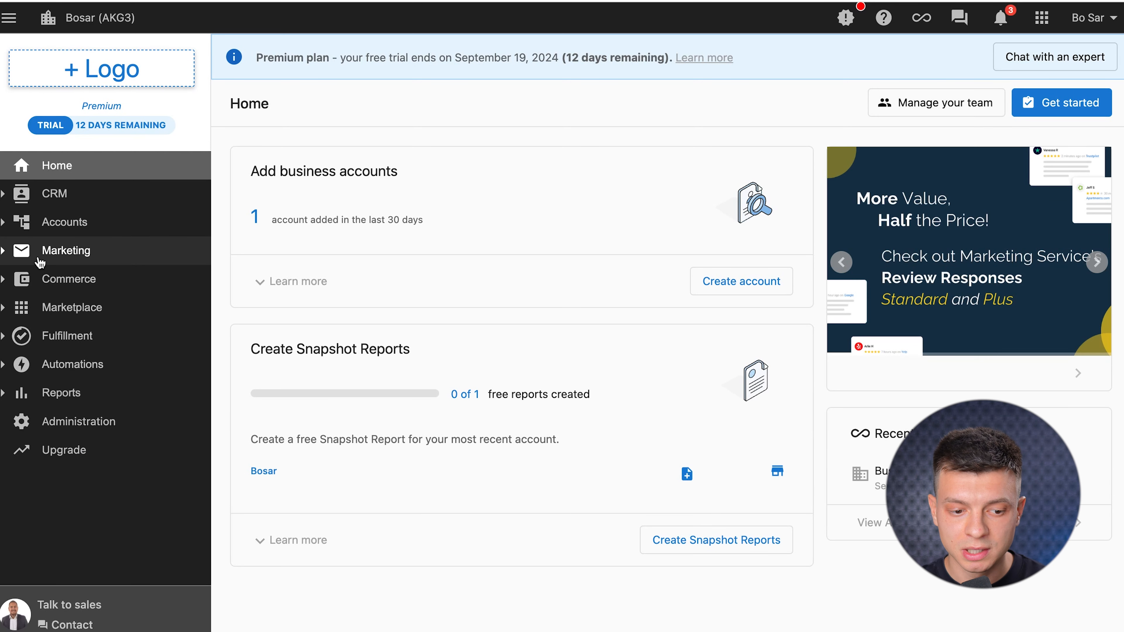
# Go through Marketing > Campaigns to the Automations section's My automations list.
pyautogui.click(10, 254)
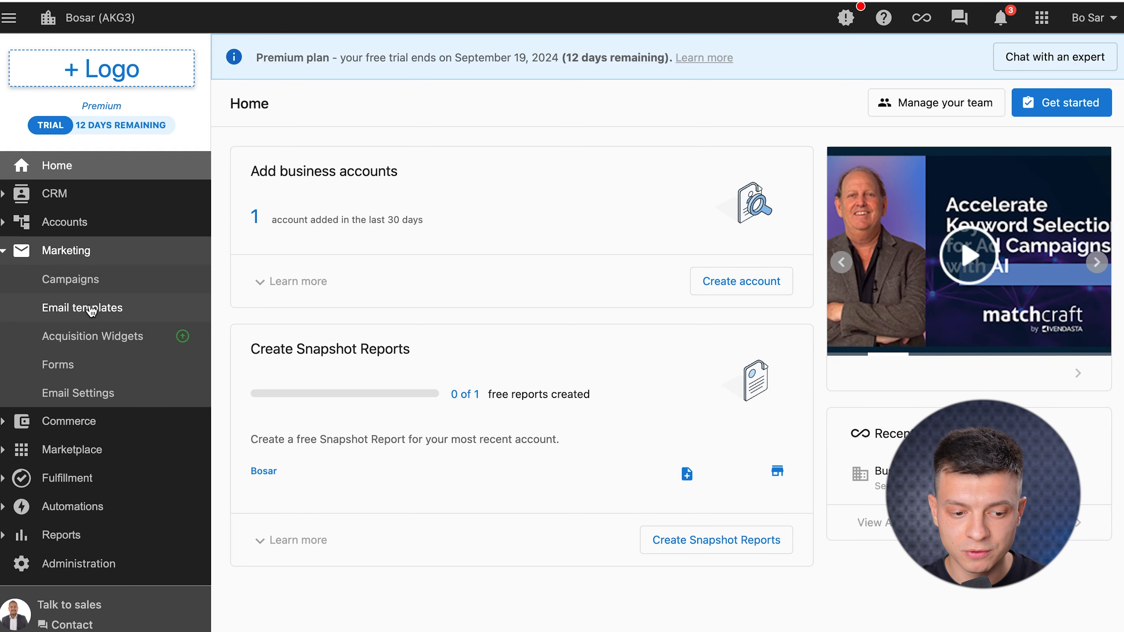
pyautogui.click(114, 289)
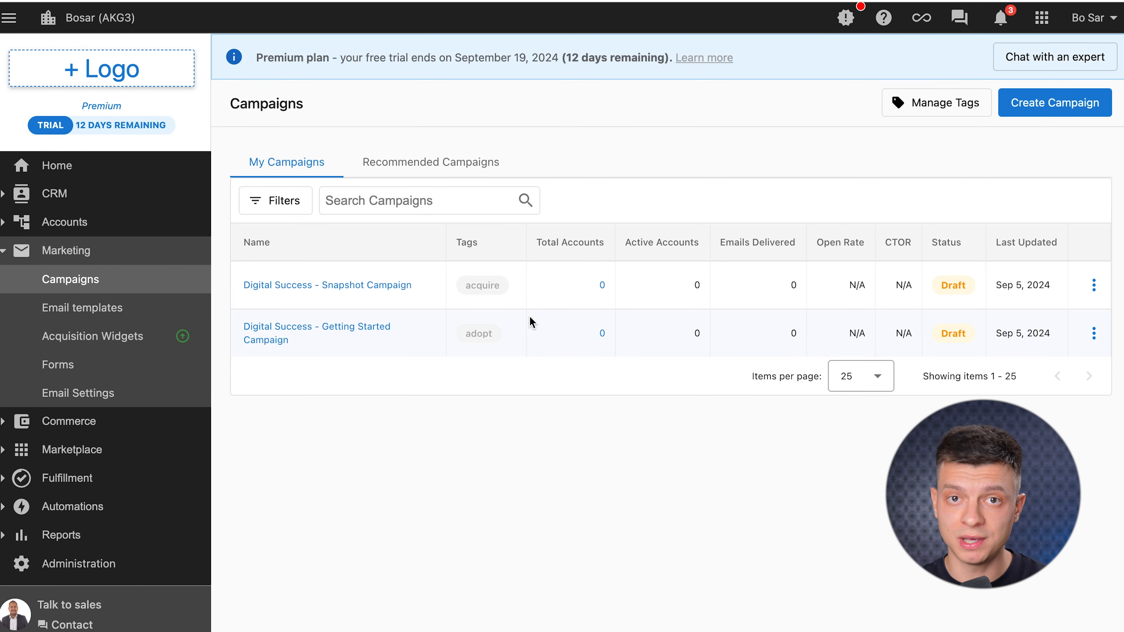
pyautogui.click(87, 505)
pyautogui.click(115, 390)
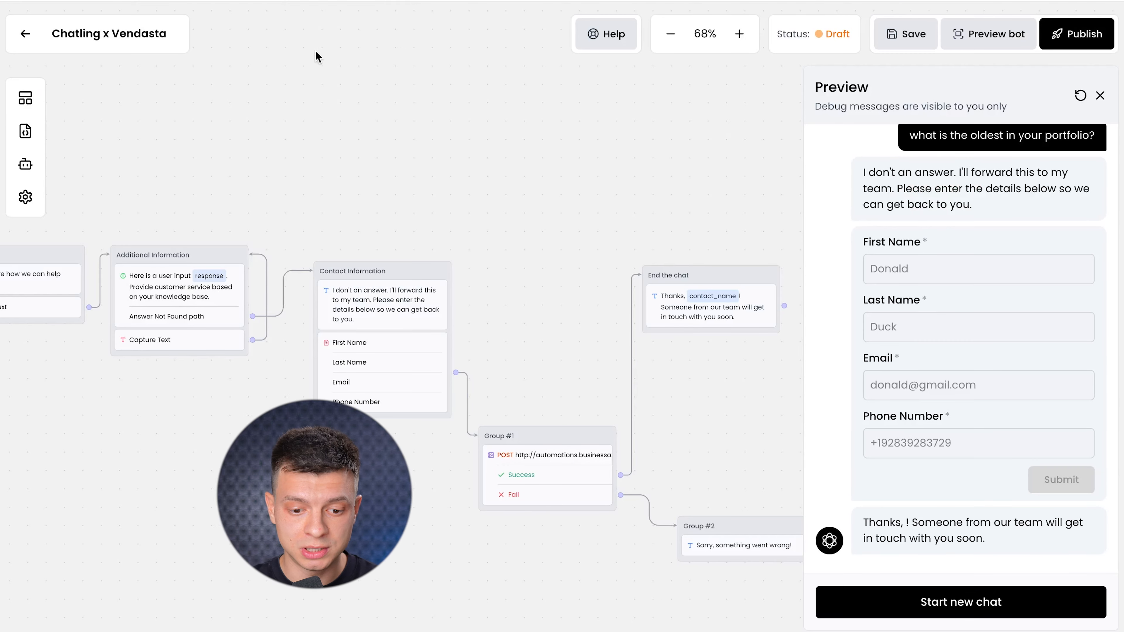
# Close the bot preview and save the chatbot flow in the builder.
pyautogui.click(1099, 93)
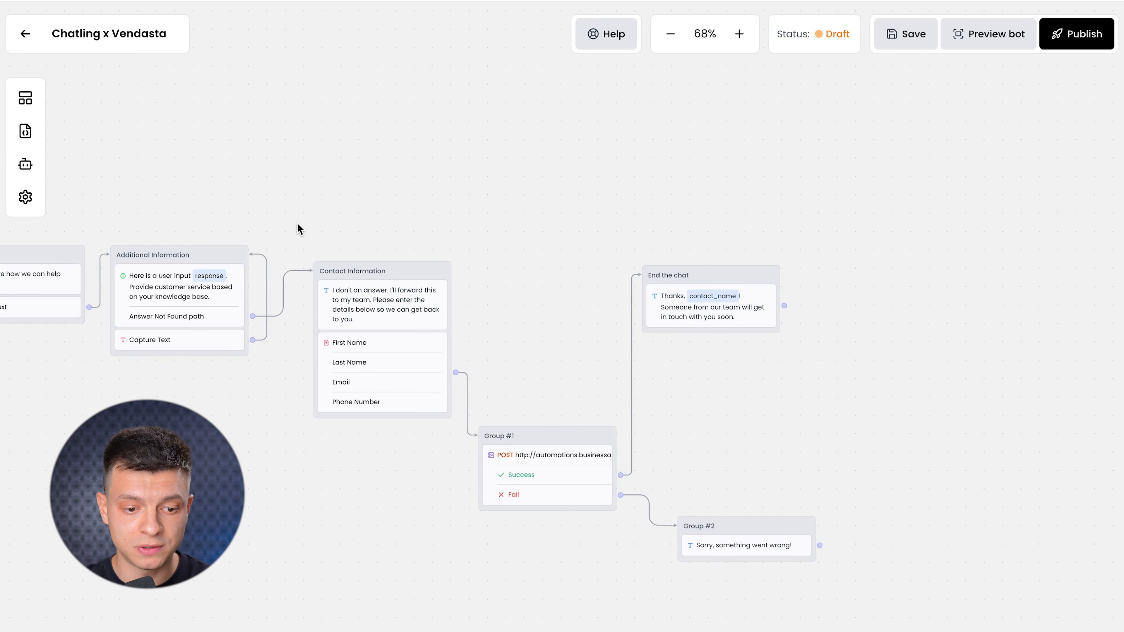
pyautogui.scroll(-3, 288, 243)
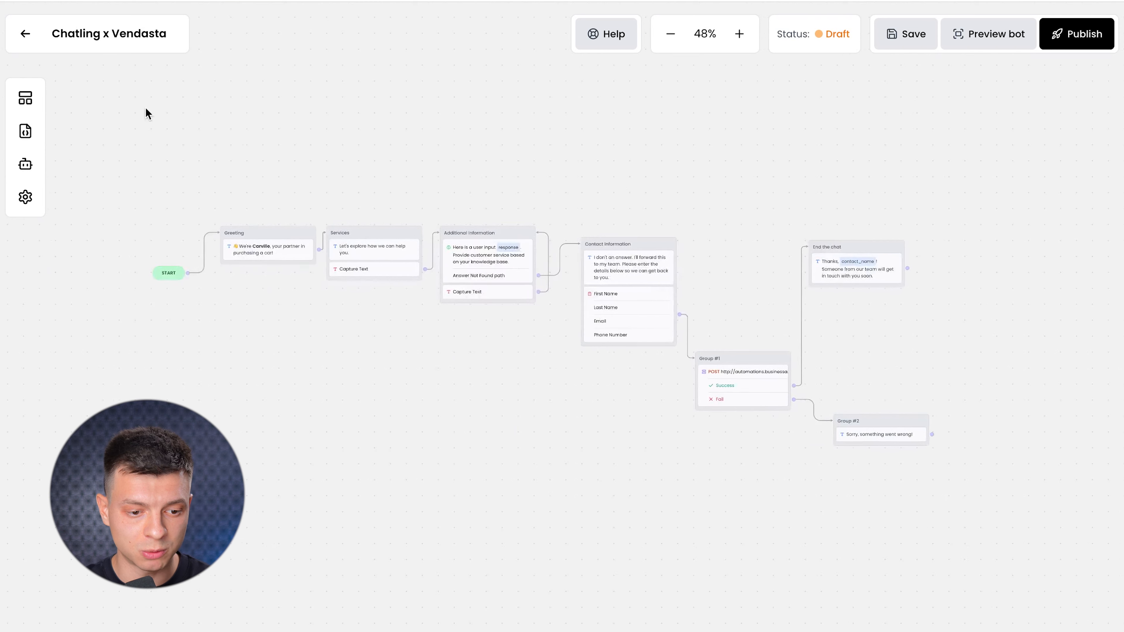
pyautogui.click(906, 44)
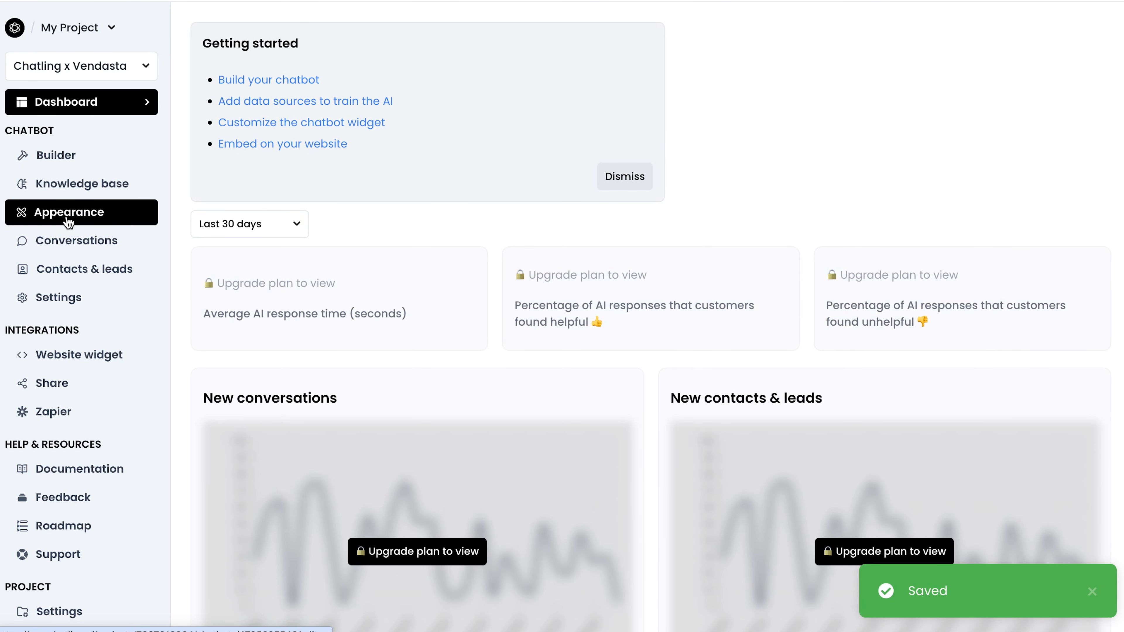
# In Appearance, widen the chat widget to 437px and try different chat icon sizes.
pyautogui.click(69, 212)
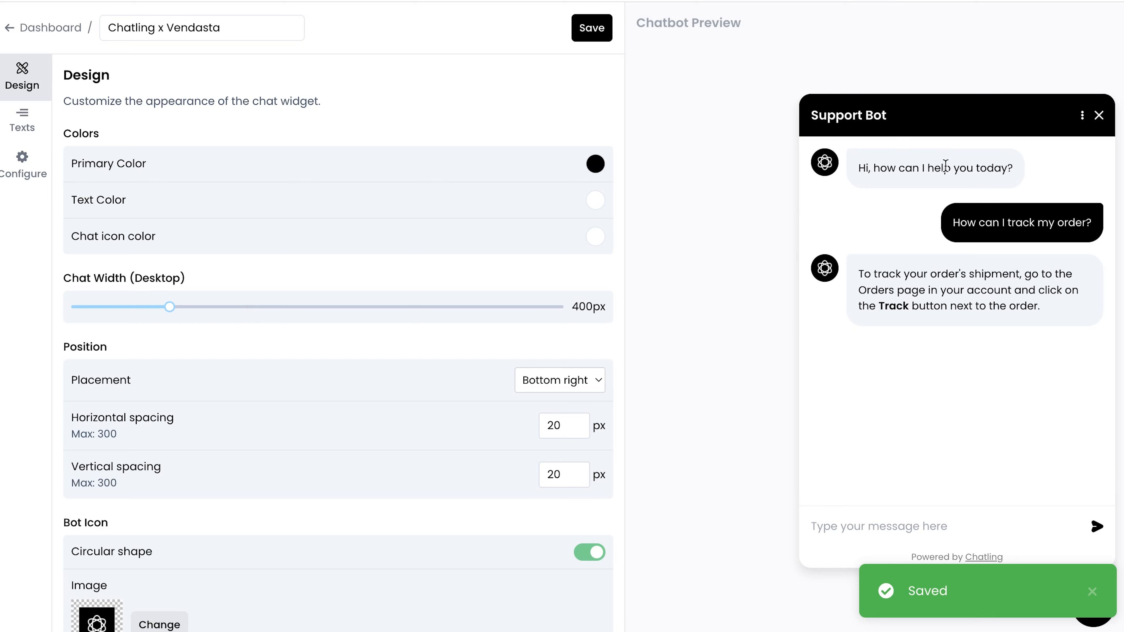
pyautogui.click(168, 309)
pyautogui.moveTo(168, 308); pyautogui.dragTo(243, 307)
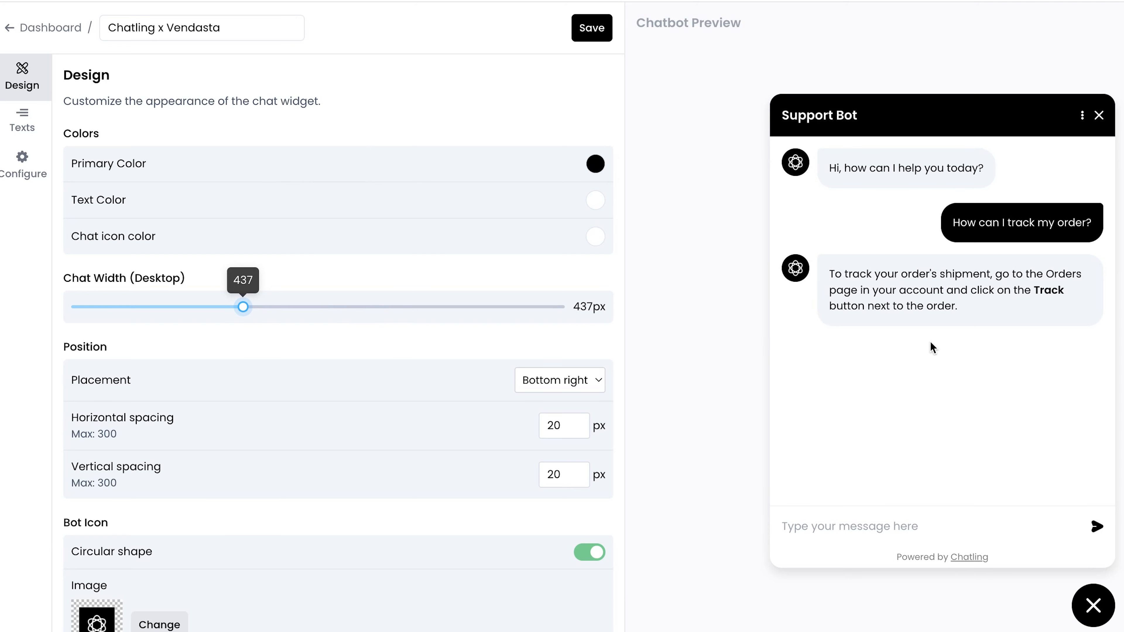
pyautogui.scroll(-6, 466, 512)
pyautogui.moveTo(254, 489)
pyautogui.moveTo(254, 490)
pyautogui.mouseDown()
pyautogui.moveTo(465, 487)
pyautogui.moveTo(127, 488)
pyautogui.moveTo(372, 485)
pyautogui.moveTo(257, 487)
pyautogui.mouseUp()
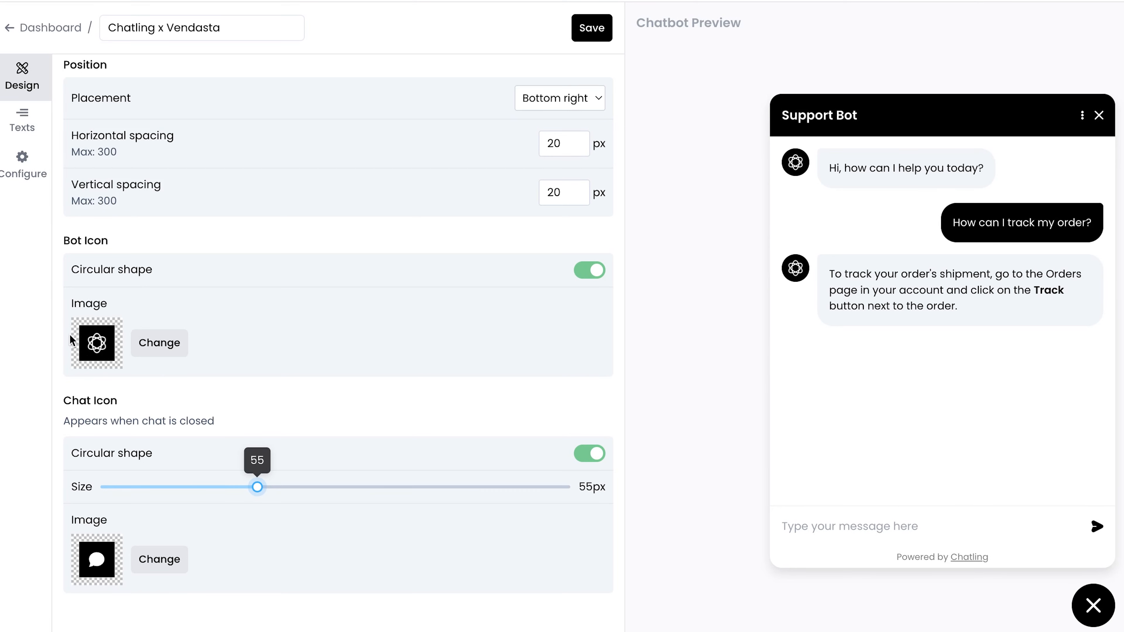
pyautogui.scroll(5, 392, 280)
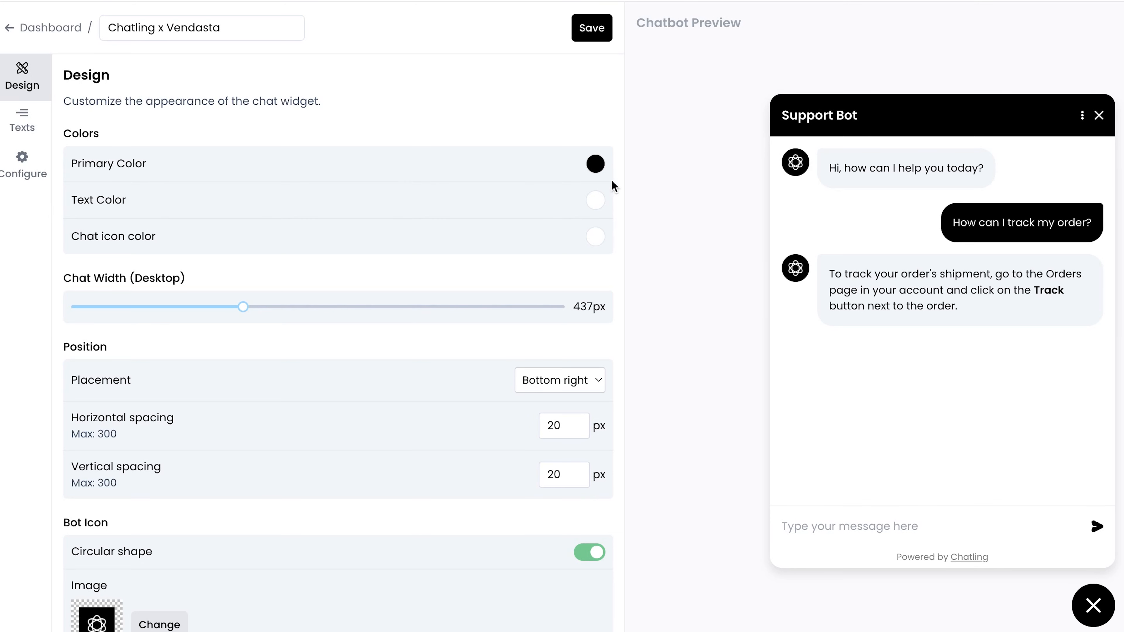
pyautogui.scroll(-1, 293, 228)
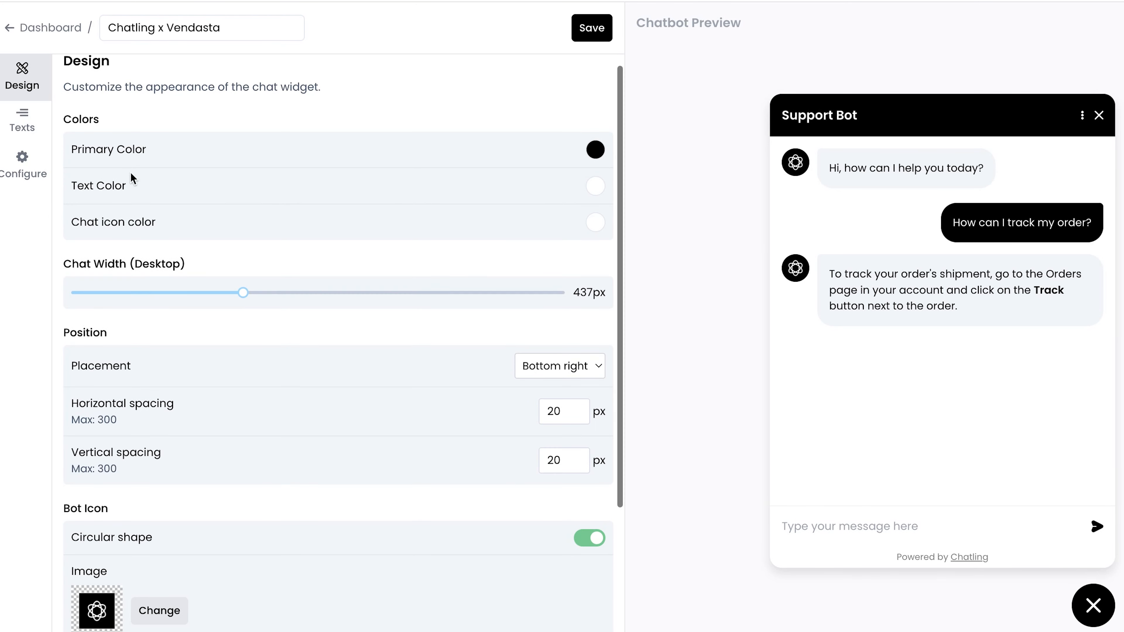
# Look over the widget's Configure options, then return to the project dashboard.
pyautogui.click(28, 158)
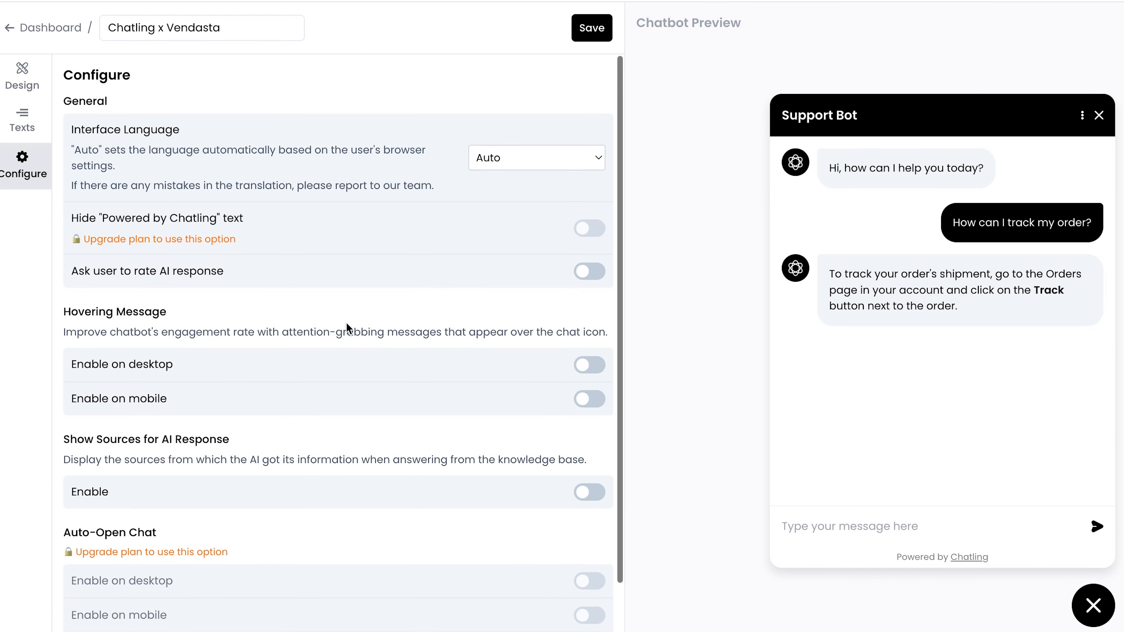
pyautogui.scroll(-3, 329, 246)
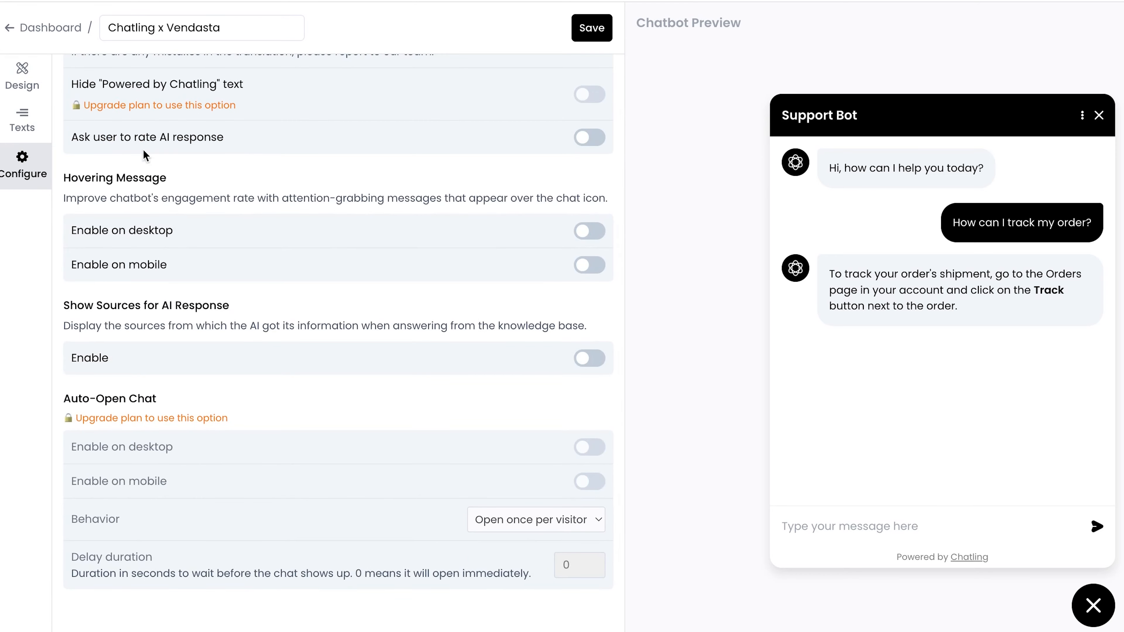
pyautogui.click(10, 28)
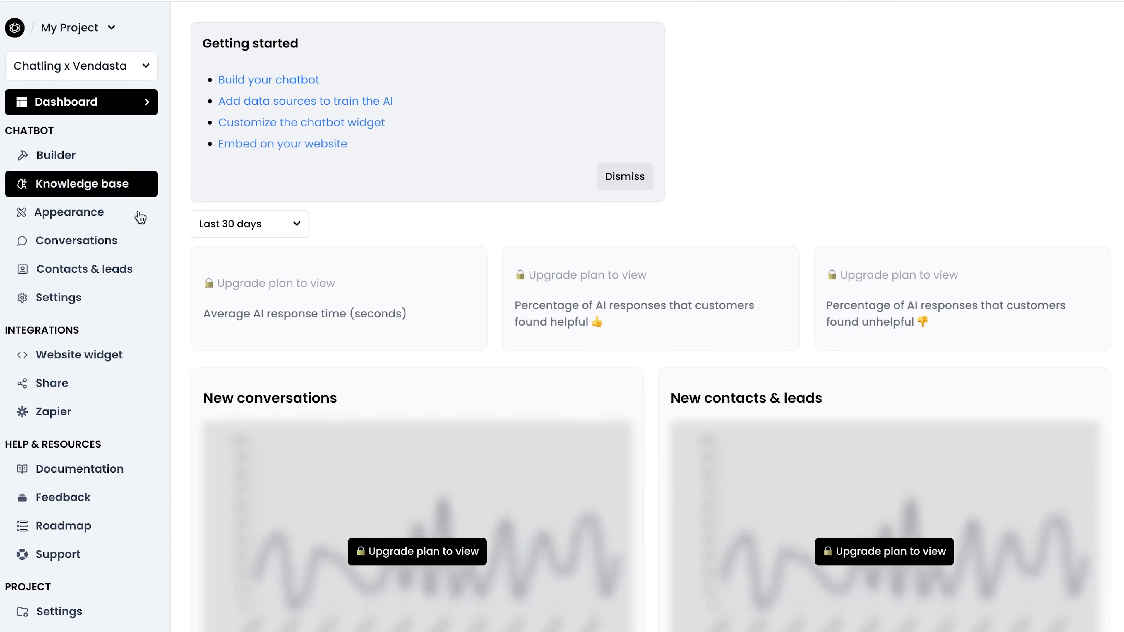
# Compare the Inline and Fullscreen website-widget embeds, then show the Floating Chat embed code.
pyautogui.click(79, 366)
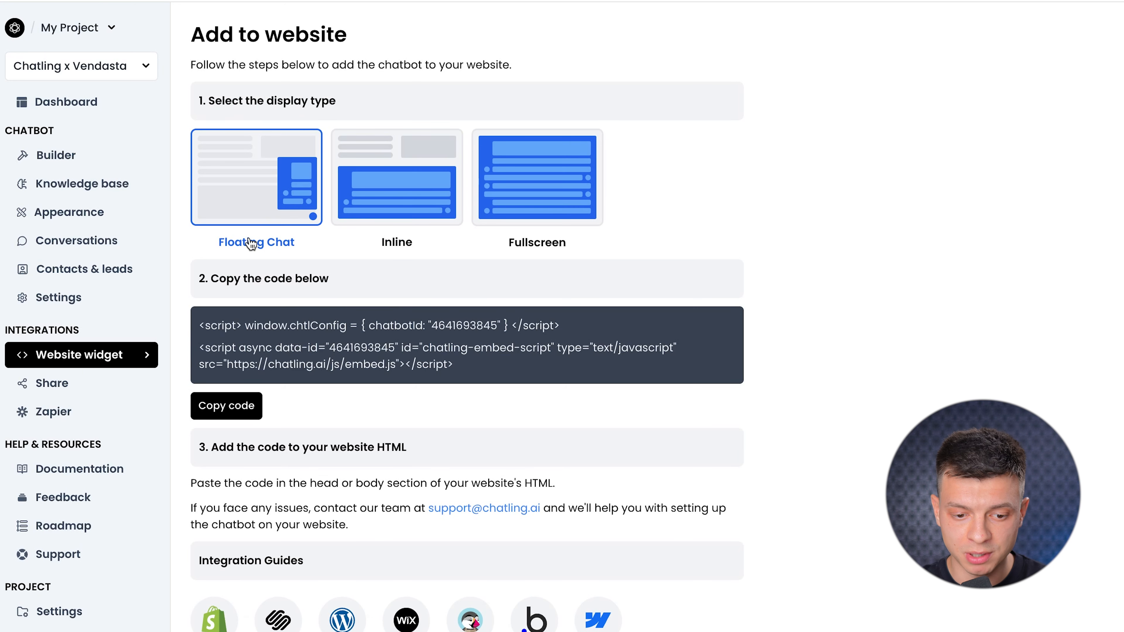
pyautogui.click(416, 232)
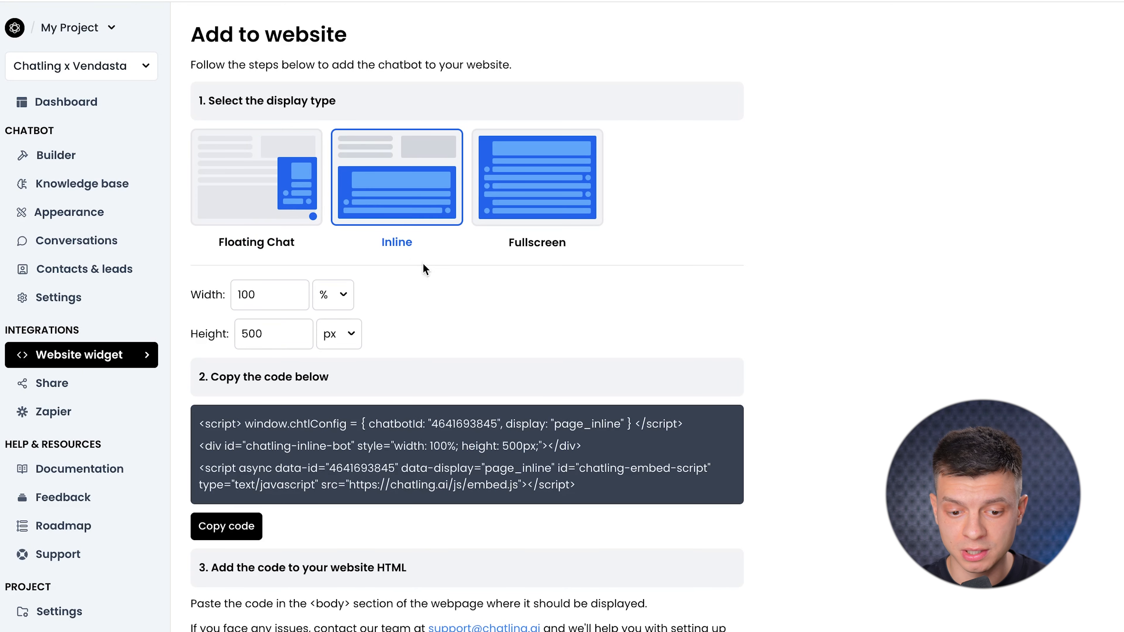
pyautogui.click(534, 217)
pyautogui.click(273, 221)
pyautogui.scroll(-1, 323, 291)
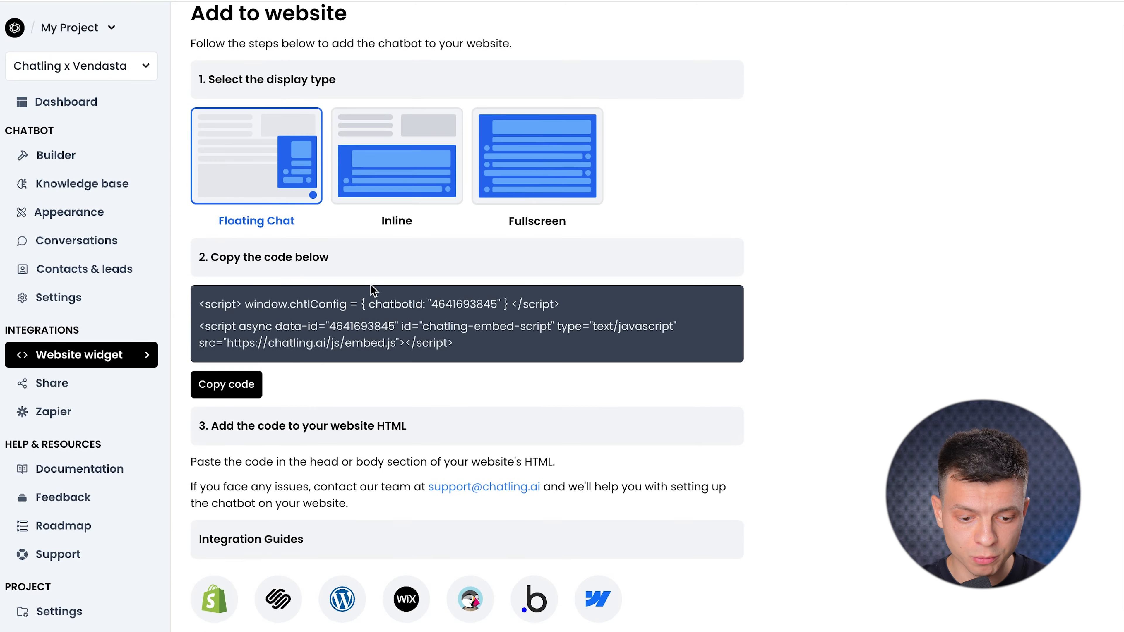
pyautogui.scroll(-1, 266, 367)
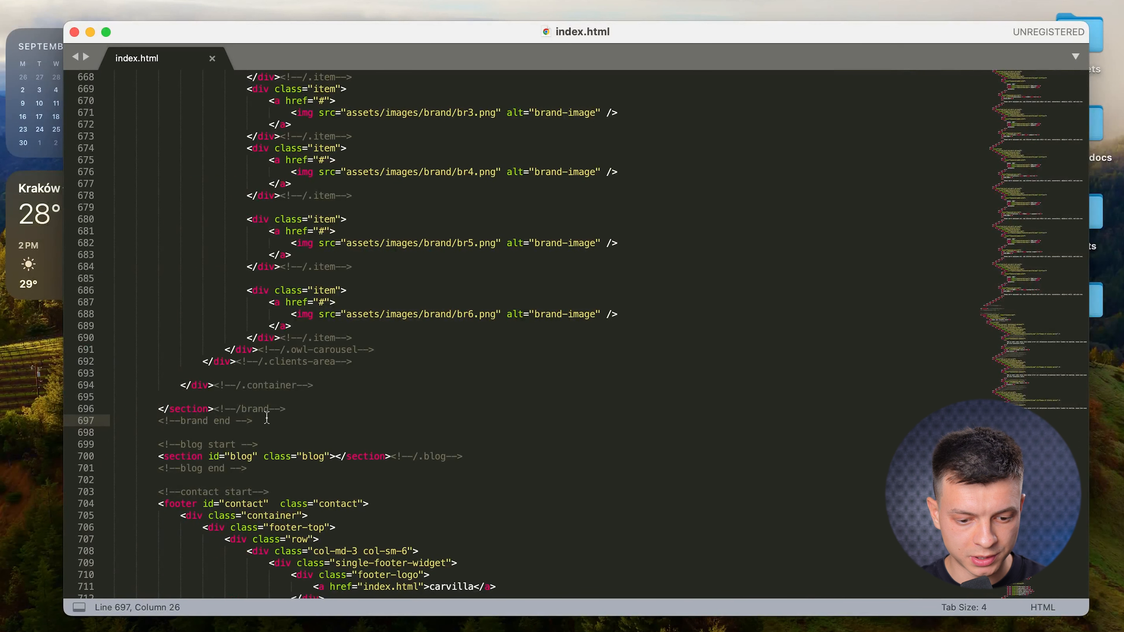
# Paste the Chatling embed script after the brand section in index.html and save it.
pyautogui.press('Return')
pyautogui.press('Return')
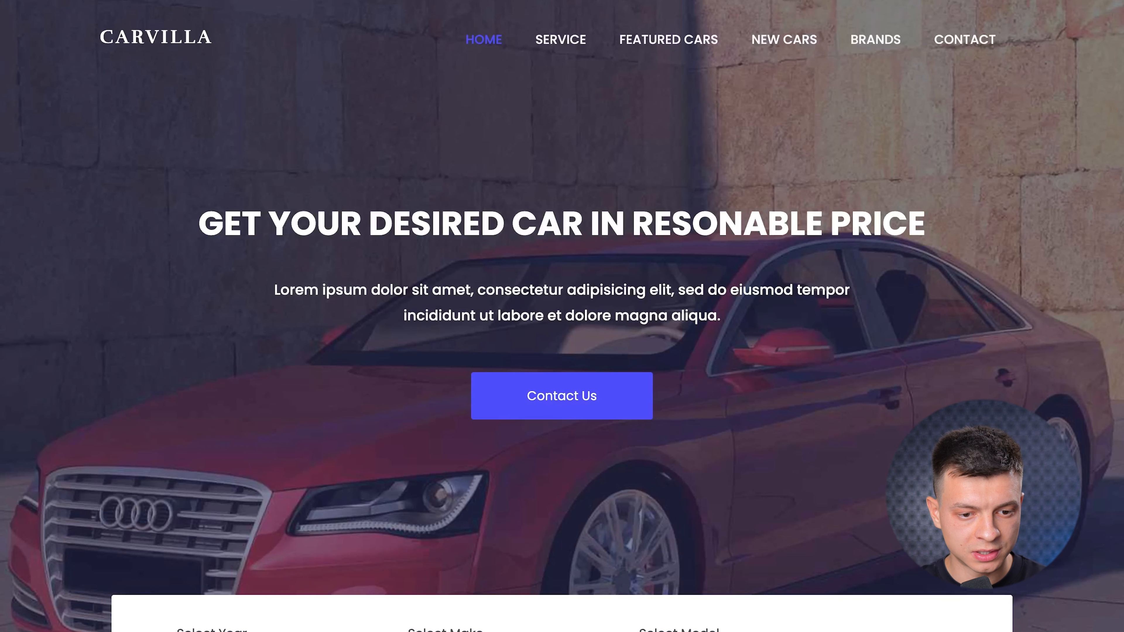
pyautogui.press('super+r')
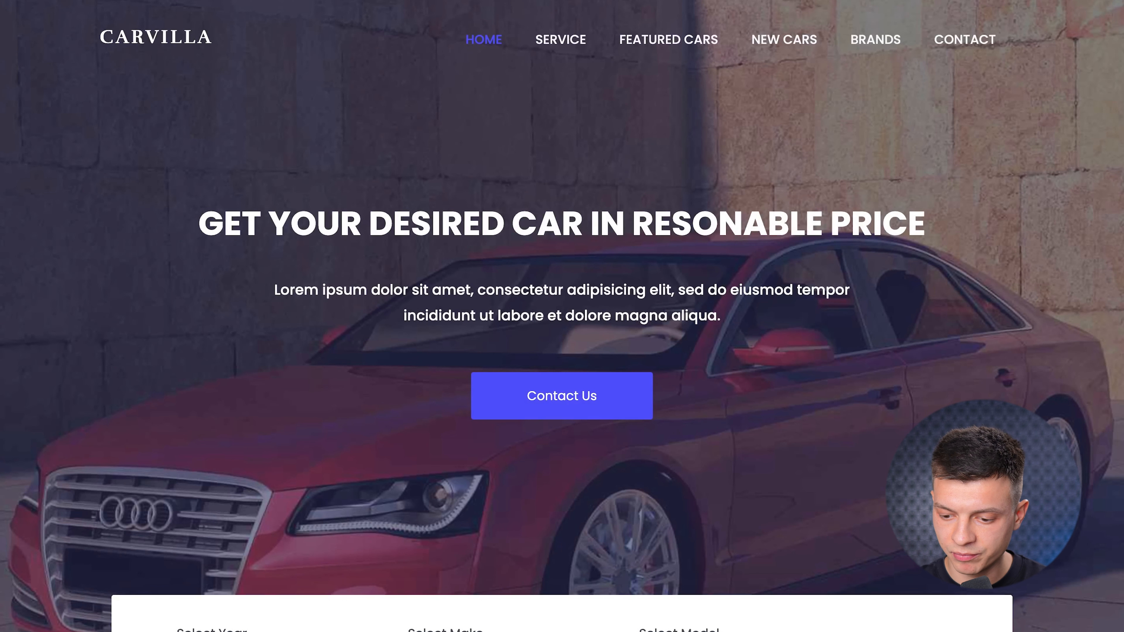
pyautogui.press('super+Tab')
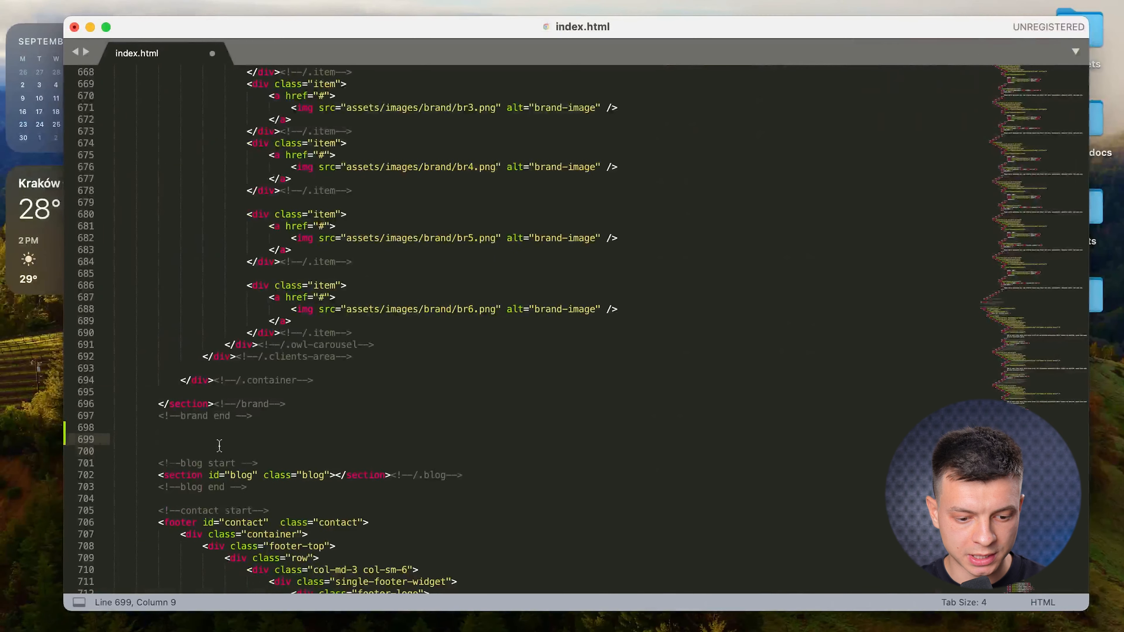
pyautogui.press('super+v')
pyautogui.press('super+s')
# Reload the Carvilla site and open its chat widget, which reports the bot is unpublished.
pyautogui.press('super+Tab')
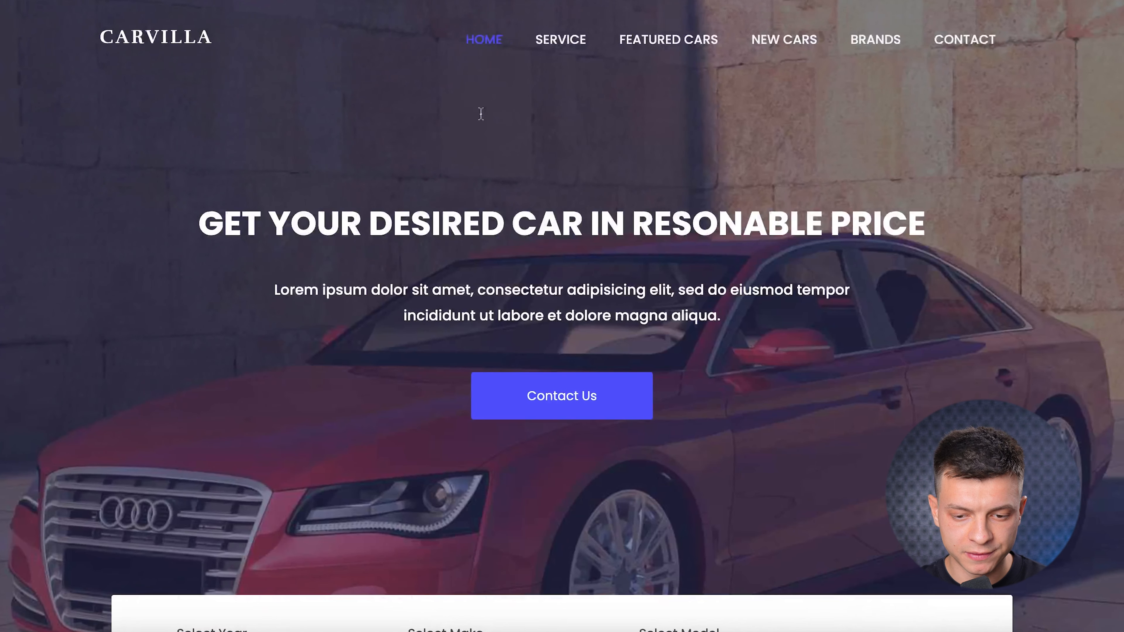
pyautogui.press('super+r')
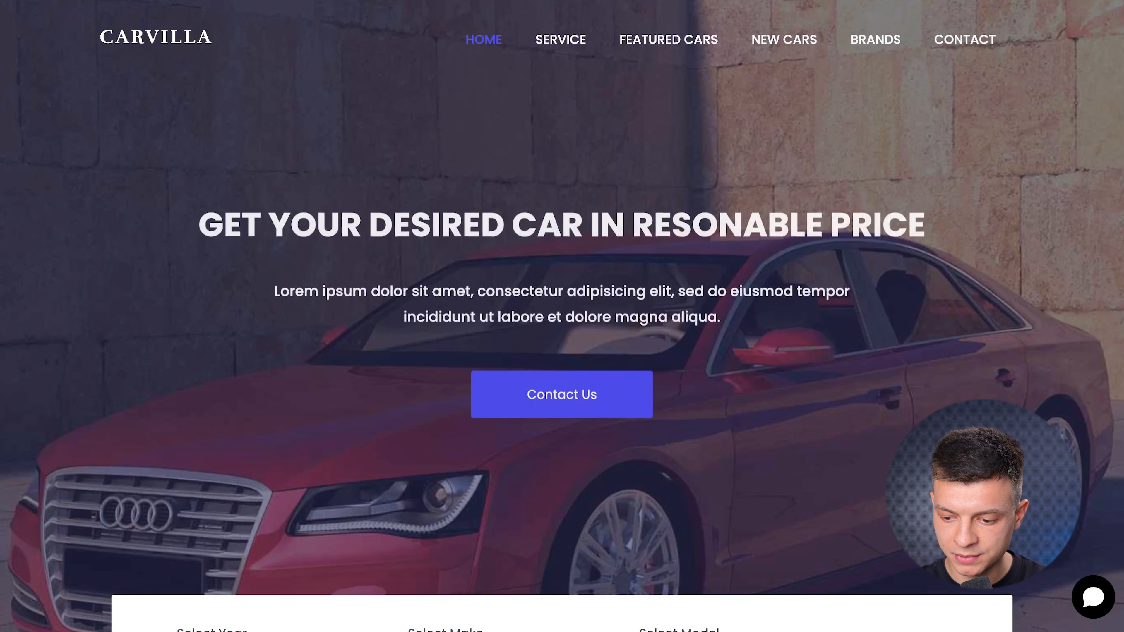
pyautogui.click(1094, 598)
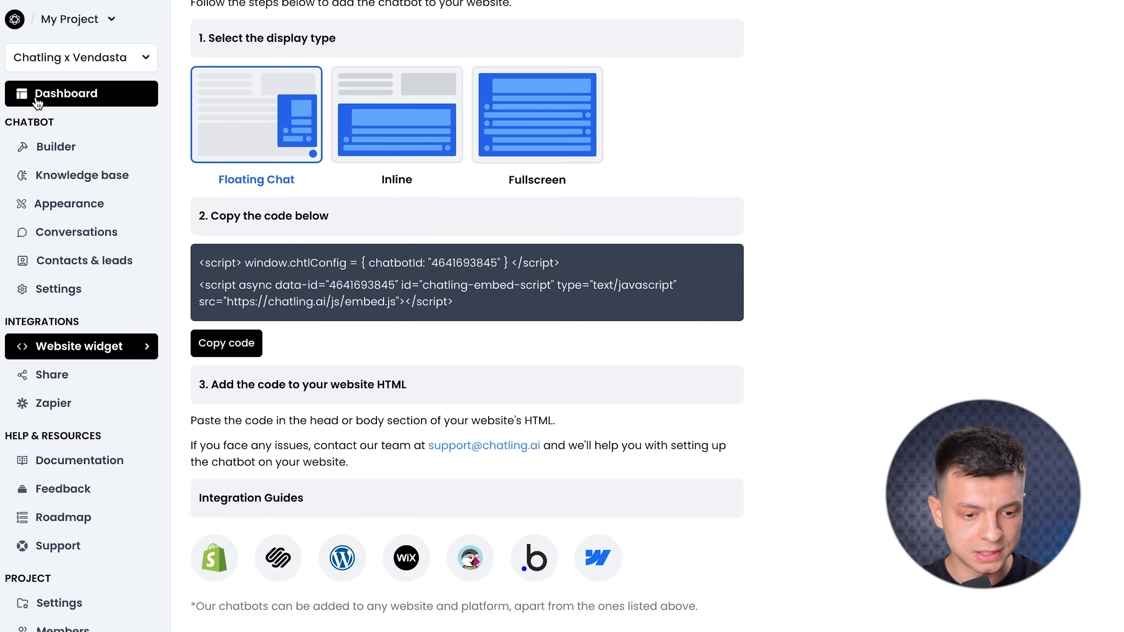
# Publish the chatbot from its flow builder in Chatling.
pyautogui.click(77, 98)
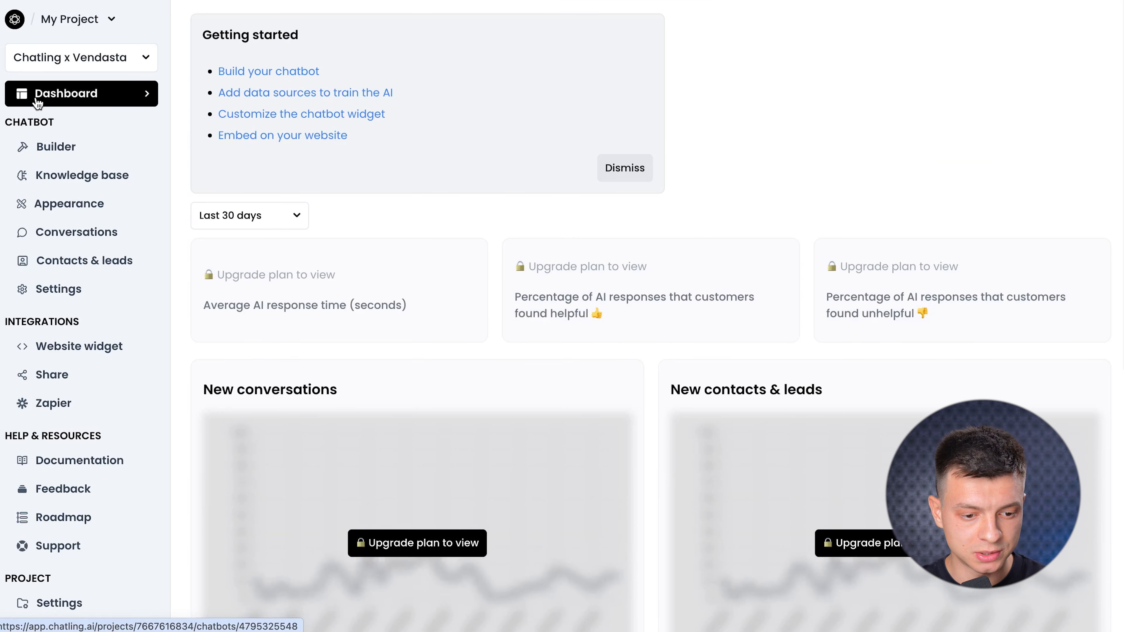
pyautogui.click(41, 152)
pyautogui.click(1087, 28)
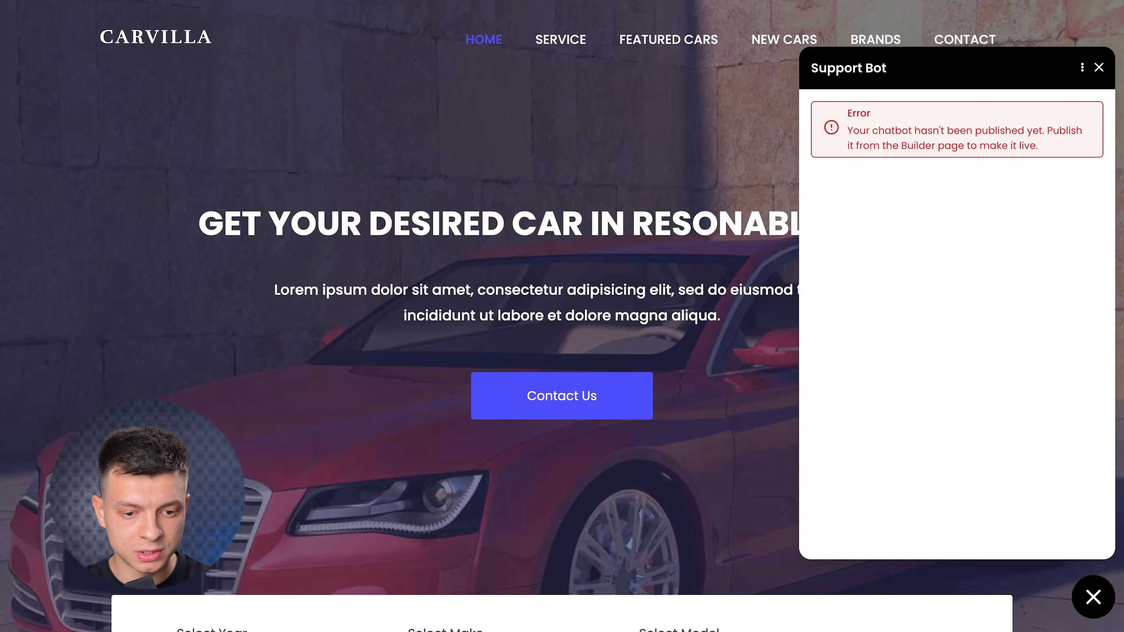
# Reload the Carvilla site and ask the chat widget "When are you open?".
pyautogui.press('super+r')
pyautogui.click(1093, 598)
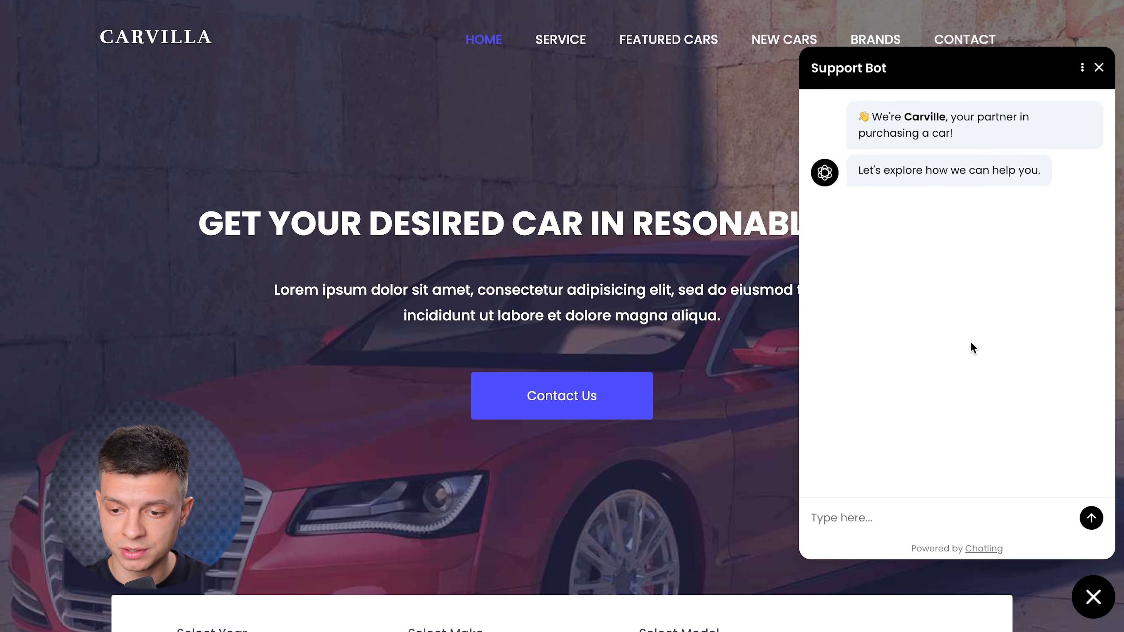
pyautogui.click(881, 510)
pyautogui.write('When are you open?')
pyautogui.press('Return')
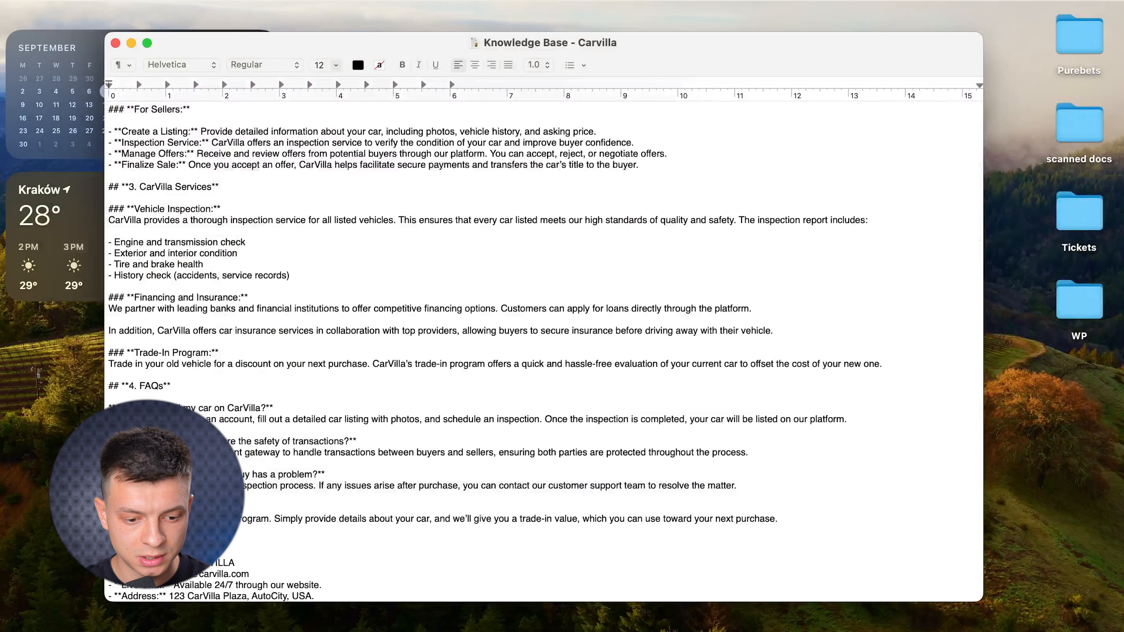
# Read the contact details at the end of the Knowledge Base - Carvilla document, then return to the site's chat input.
pyautogui.scroll(-2, 544, 352)
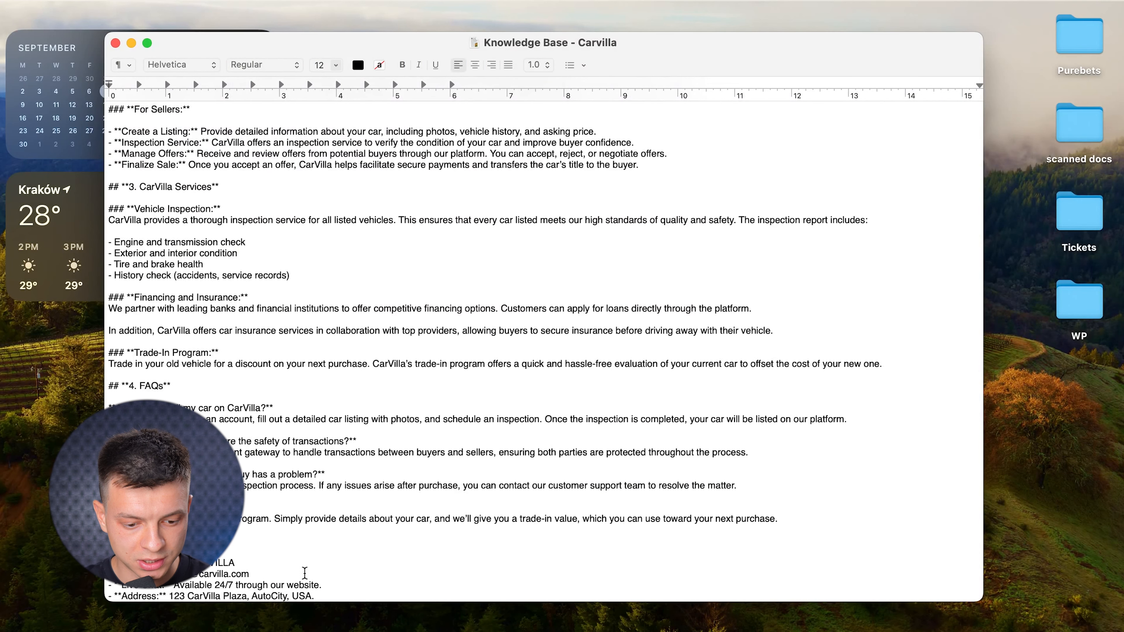
pyautogui.scroll(-1, 282, 525)
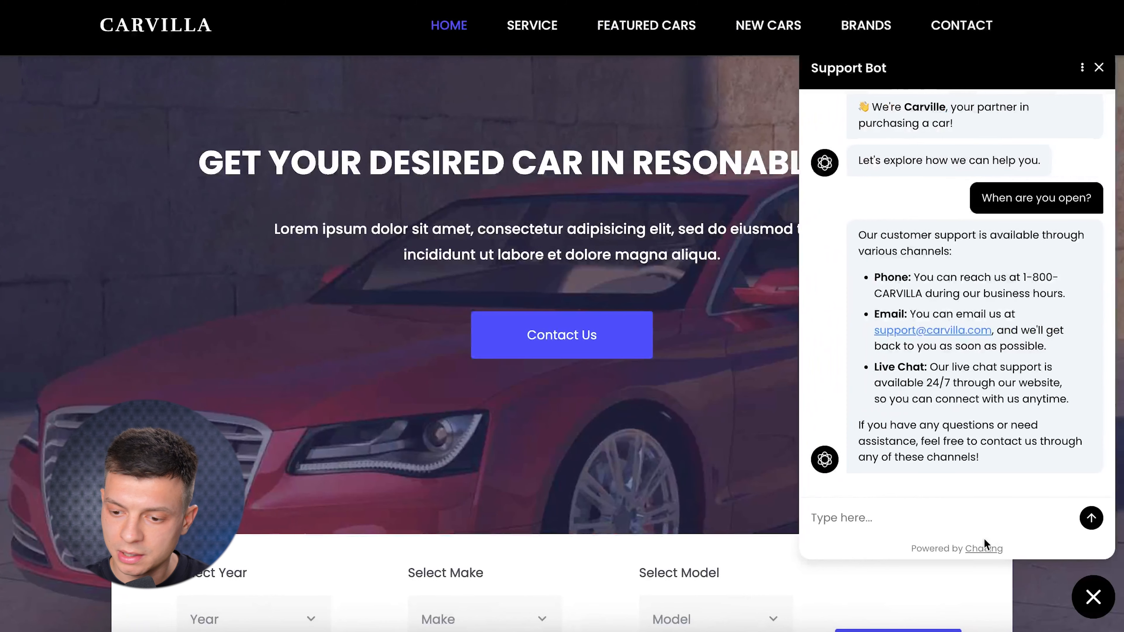
pyautogui.click(921, 522)
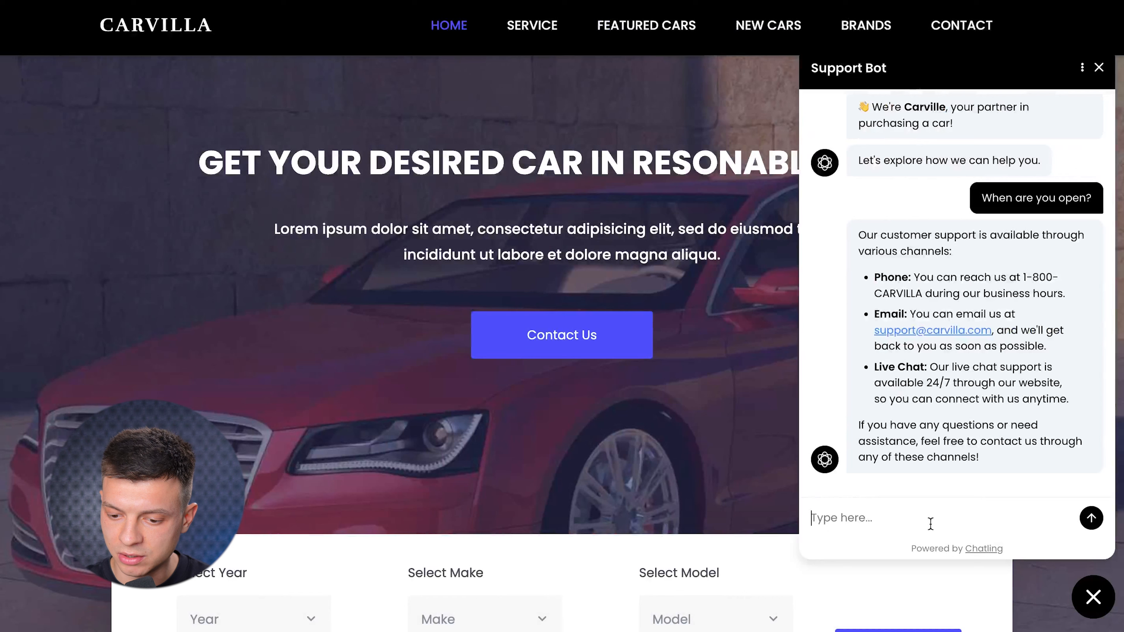
# Send "when the shop is opened?" to the Support Bot and scroll down to its contact-details form.
pyautogui.write('when the sh')
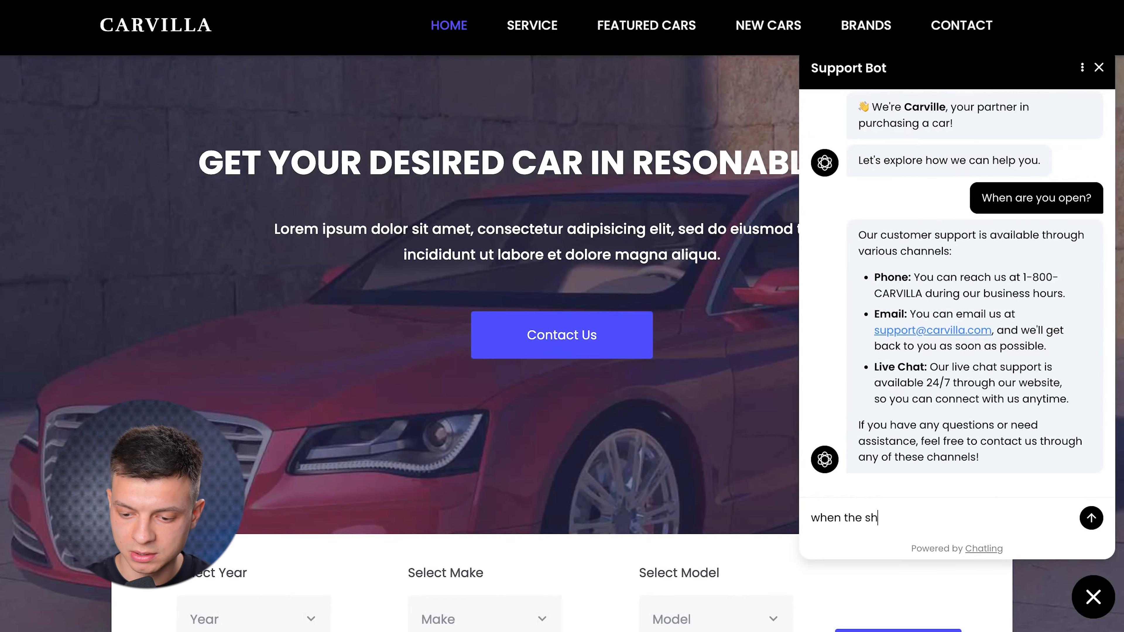
pyautogui.write('op is opened?')
pyautogui.press('Return')
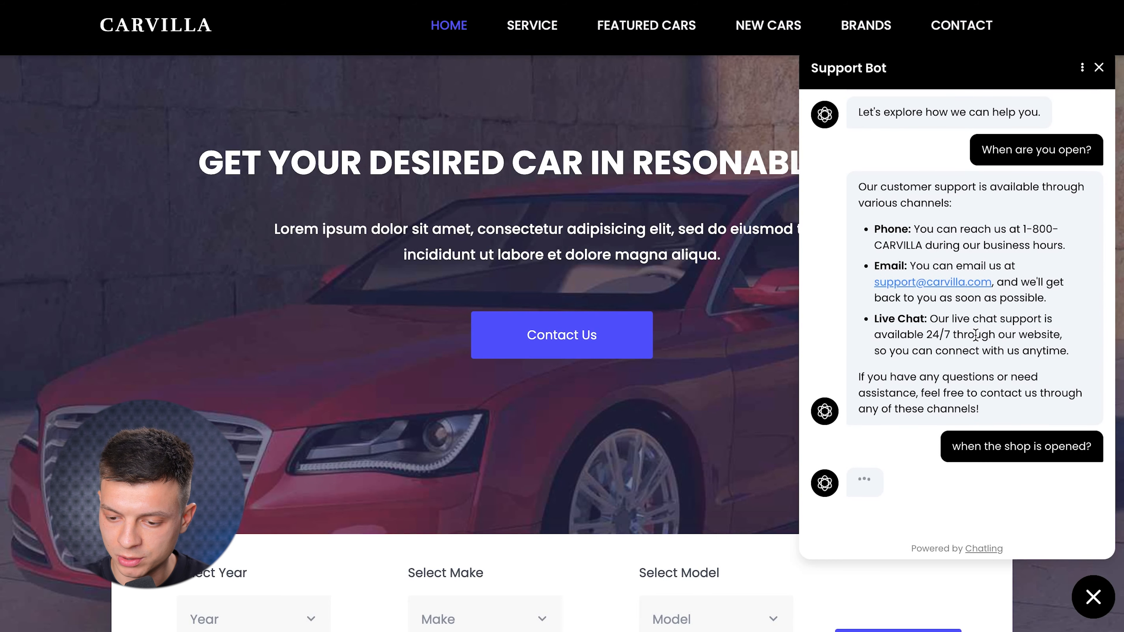
pyautogui.scroll(6, 962, 239)
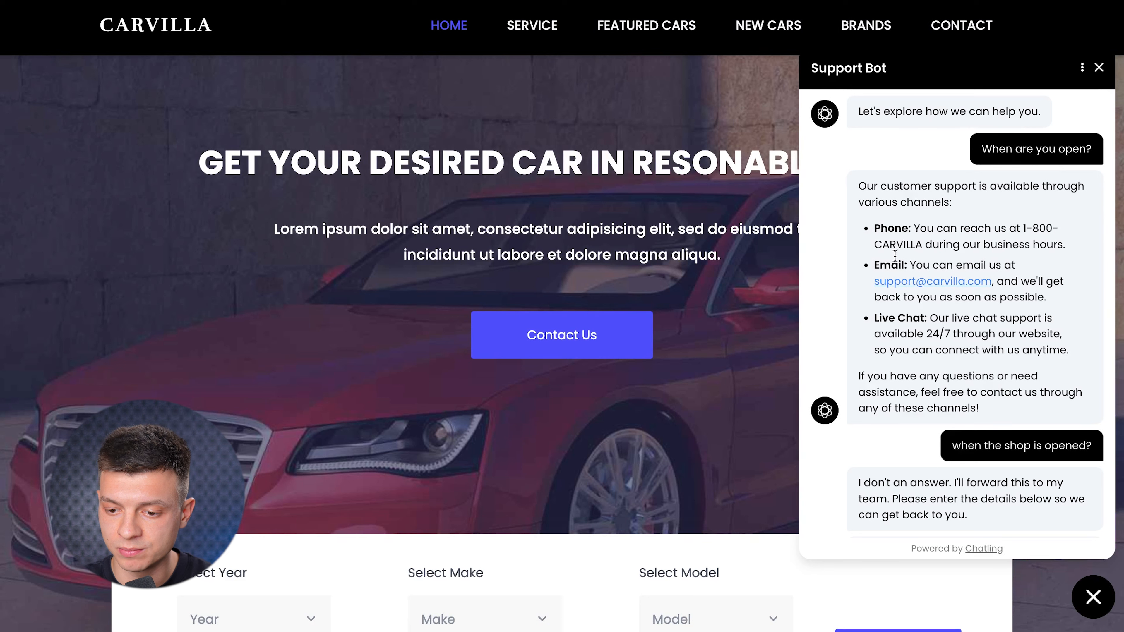
pyautogui.scroll(-3, 989, 286)
pyautogui.scroll(-2, 989, 286)
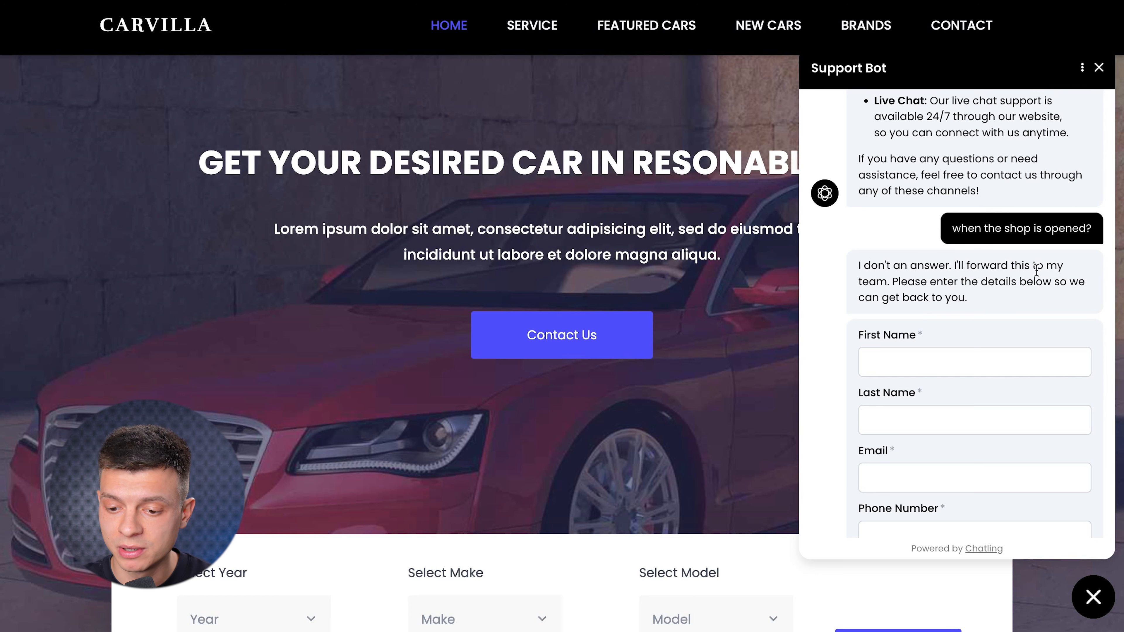
pyautogui.scroll(-1, 1038, 269)
pyautogui.scroll(-1, 968, 304)
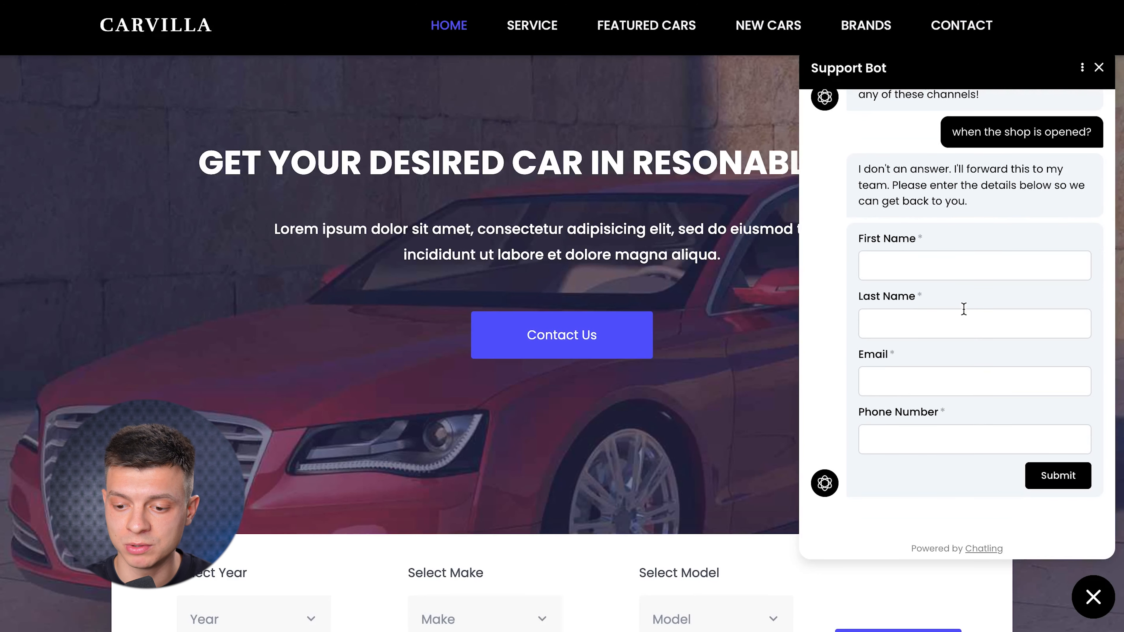